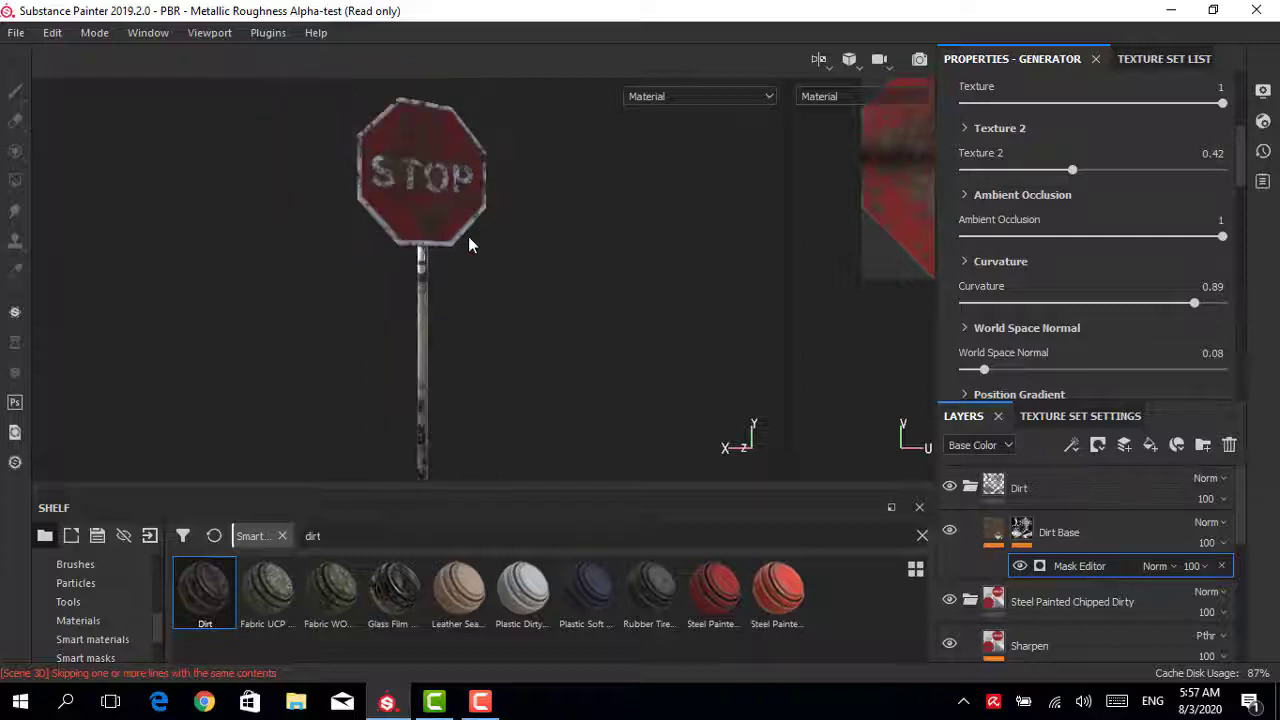
- Set the working linear unit to meters in Preferences and save
scroll(471, 240, "down", 1)
scroll(472, 230, "down", 1)
middle_click_drag(445, 216, 449, 266)
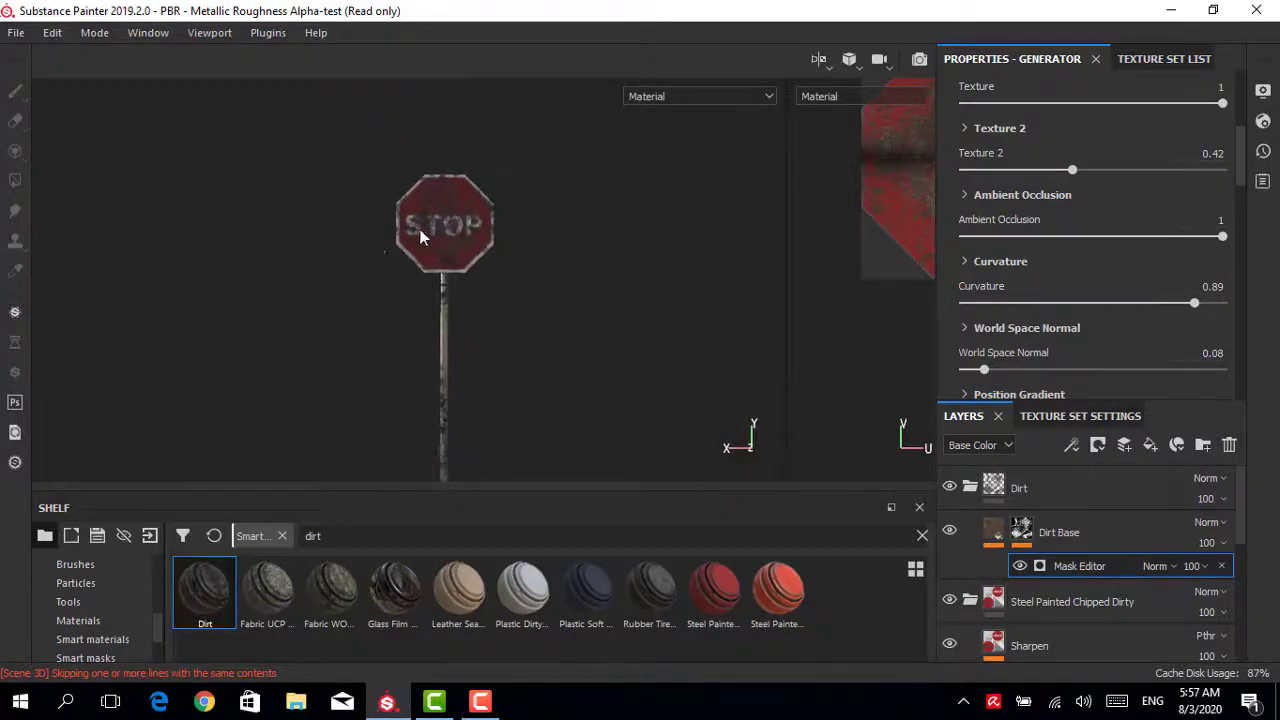
scroll(430, 230, "up", 4)
mouse_move(430, 230)
left_mouse_down("alt")
mouse_move(543, 266)
mouse_move(510, 270)
left_mouse_up("alt")
scroll(510, 270, "down", 3)
middle_click_drag(510, 240, 500, 210)
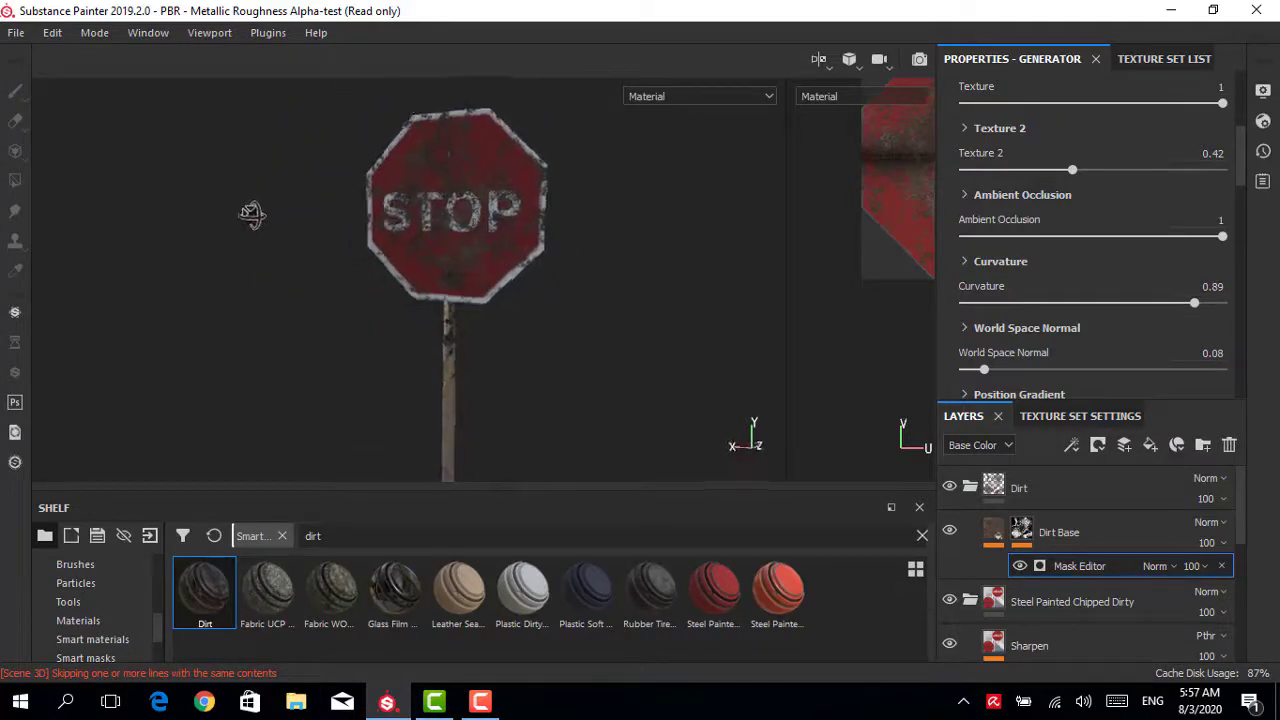
mouse_move(245, 216)
left_mouse_down("alt")
mouse_move(704, 236)
mouse_move(756, 258)
mouse_move(607, 277)
left_mouse_up("alt")
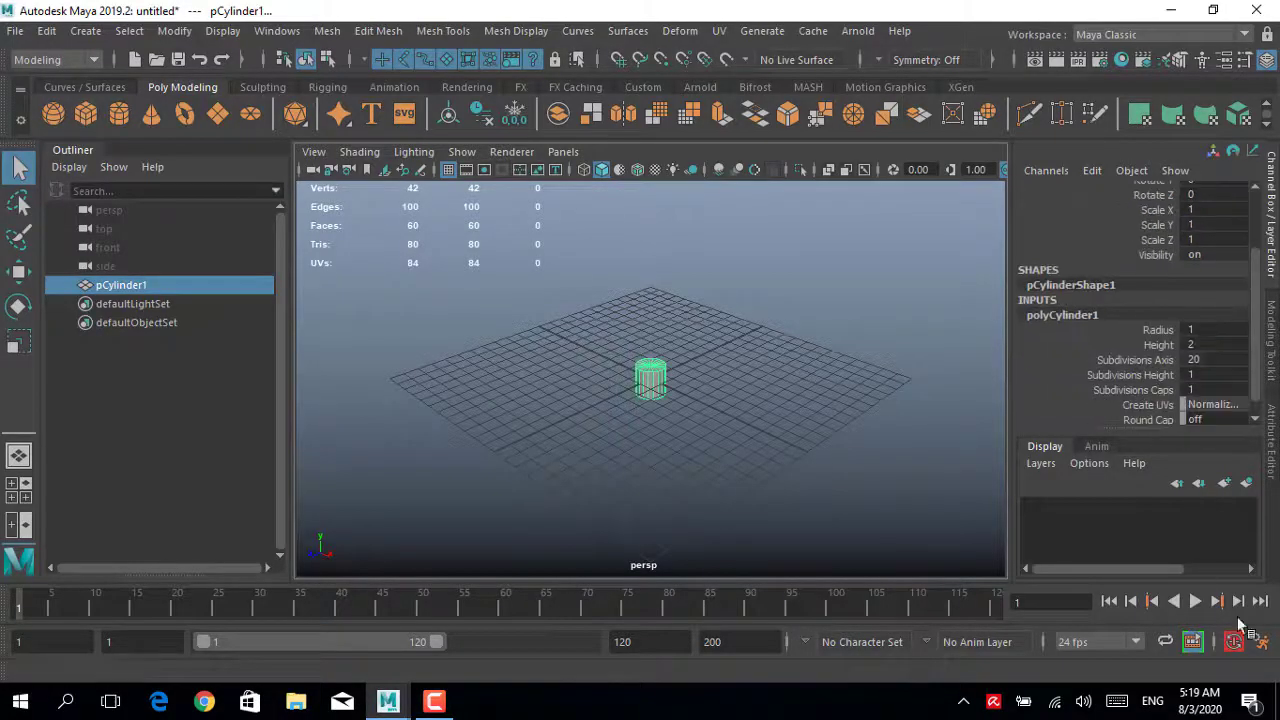
left_click(975, 350)
left_click(877, 569)
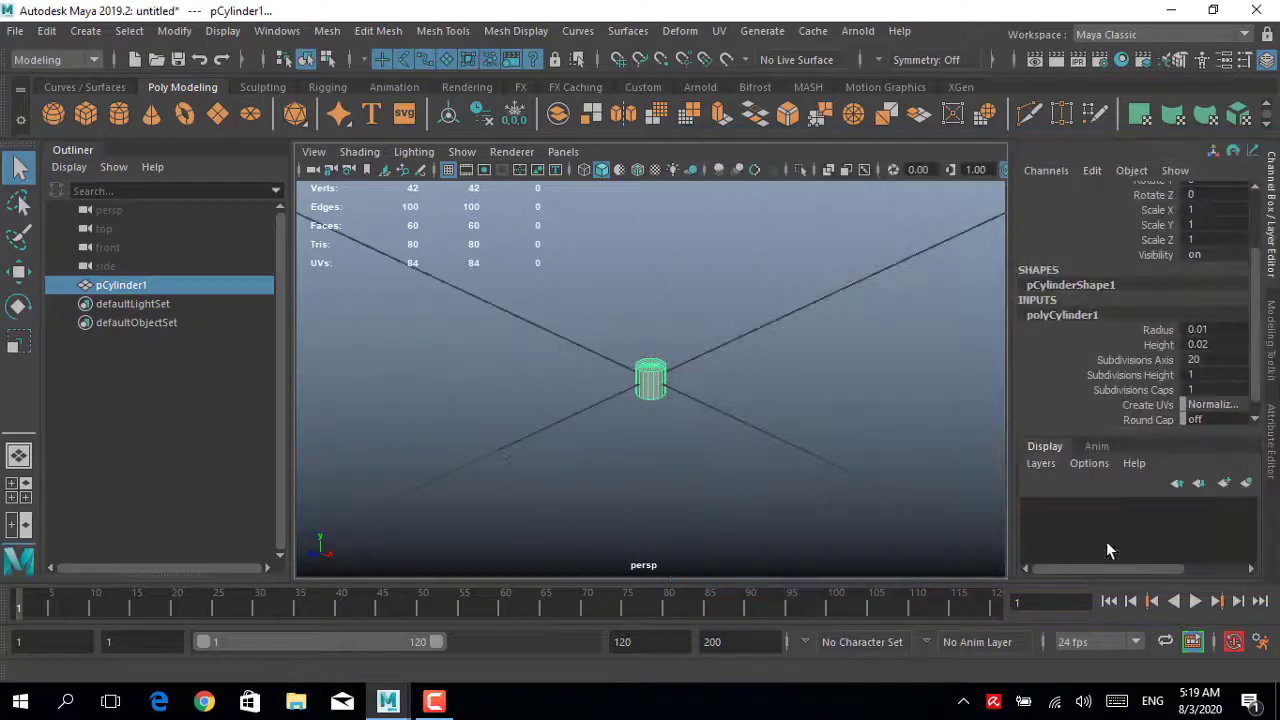
- Commit the new radius for the pole cylinder pCylinder1
key("Return")
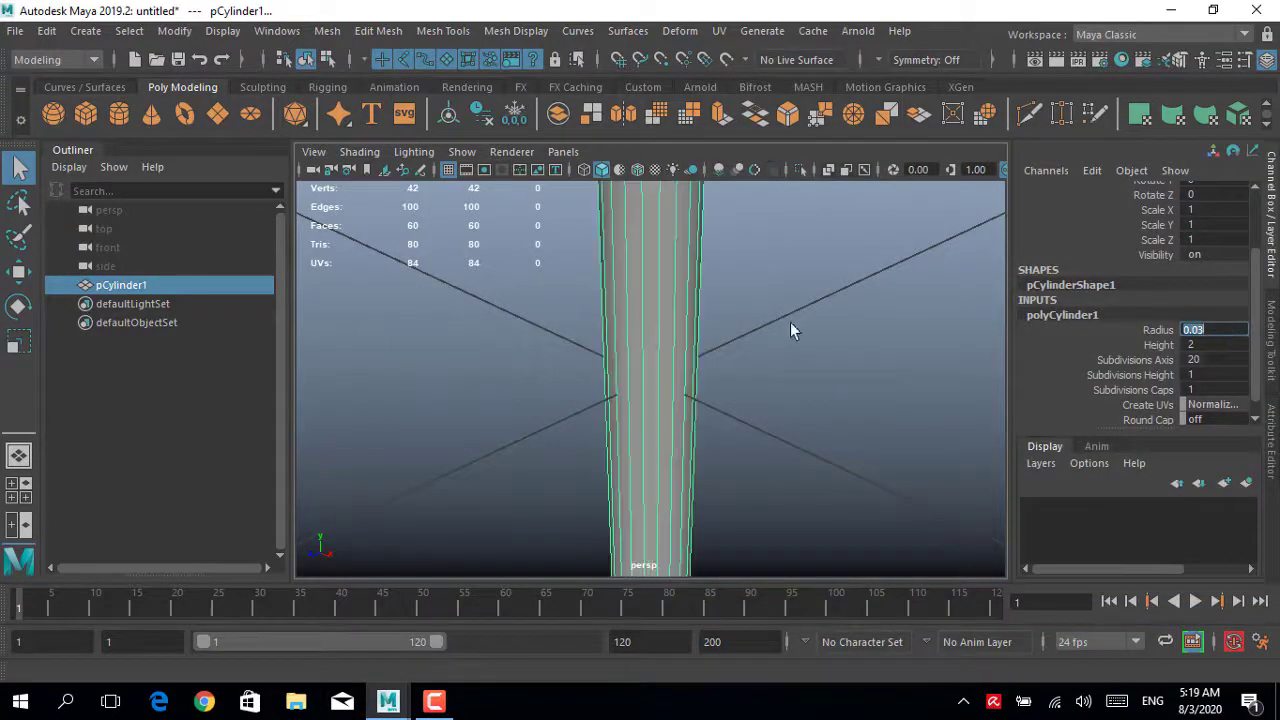
scroll(791, 328, "down", 3)
left_click(680, 334)
left_click_drag(680, 334, 663, 357, "alt")
left_click(628, 330)
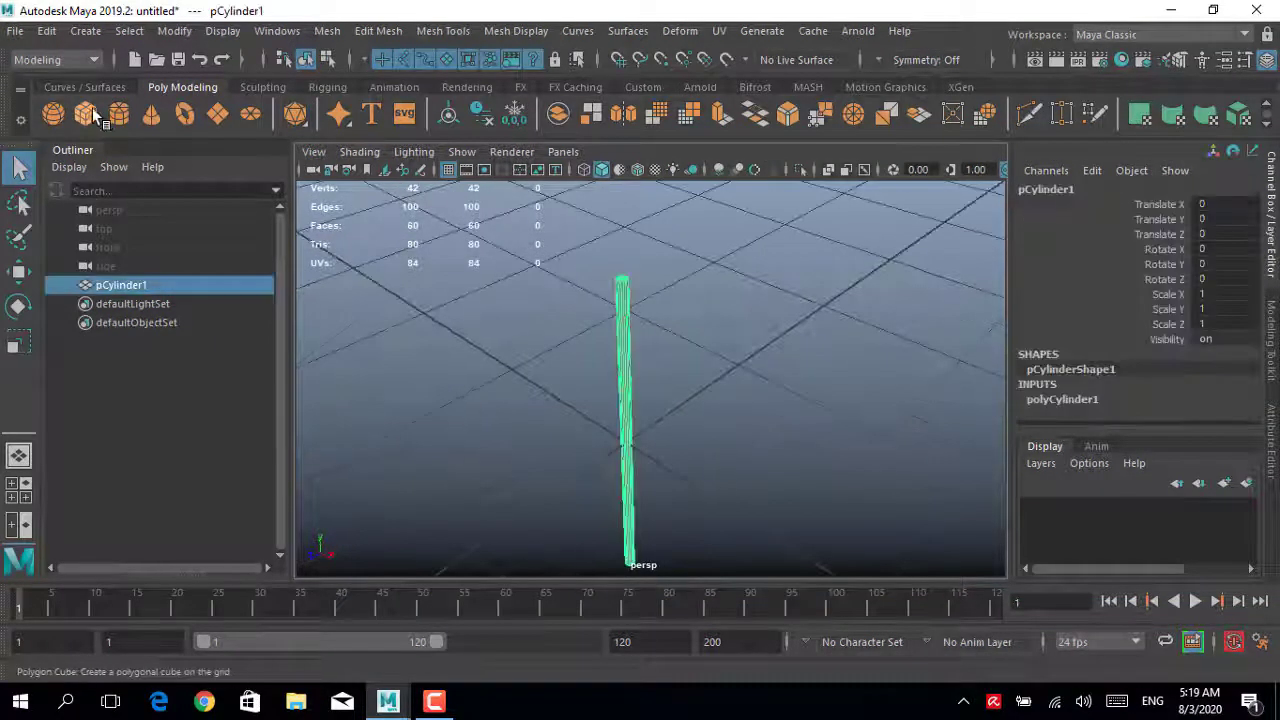
left_click(631, 257)
mouse_move(631, 257)
left_mouse_down("alt")
mouse_move(685, 370)
mouse_move(690, 330)
left_mouse_up("alt")
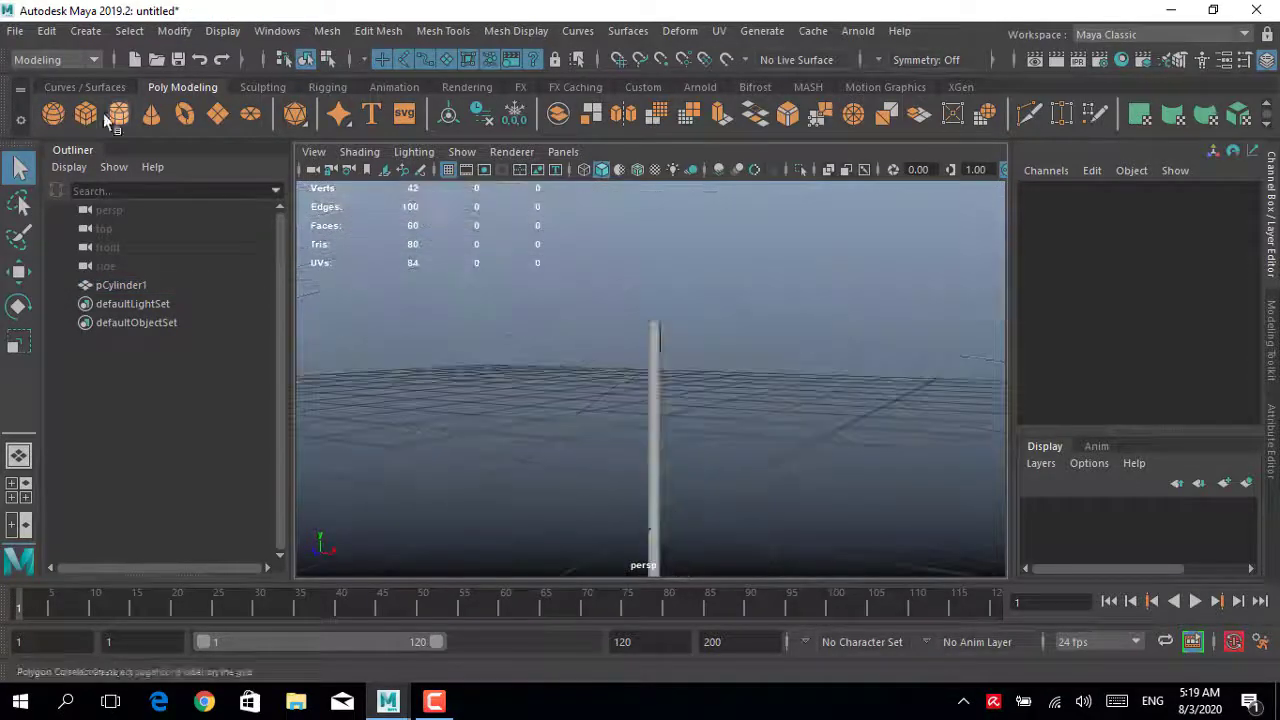
- Create a second cylinder with 8 axis subdivisions and radius 0.4
left_click(119, 113)
left_click_drag(664, 383, 664, 420, "alt")
left_click(1060, 392)
type("8")
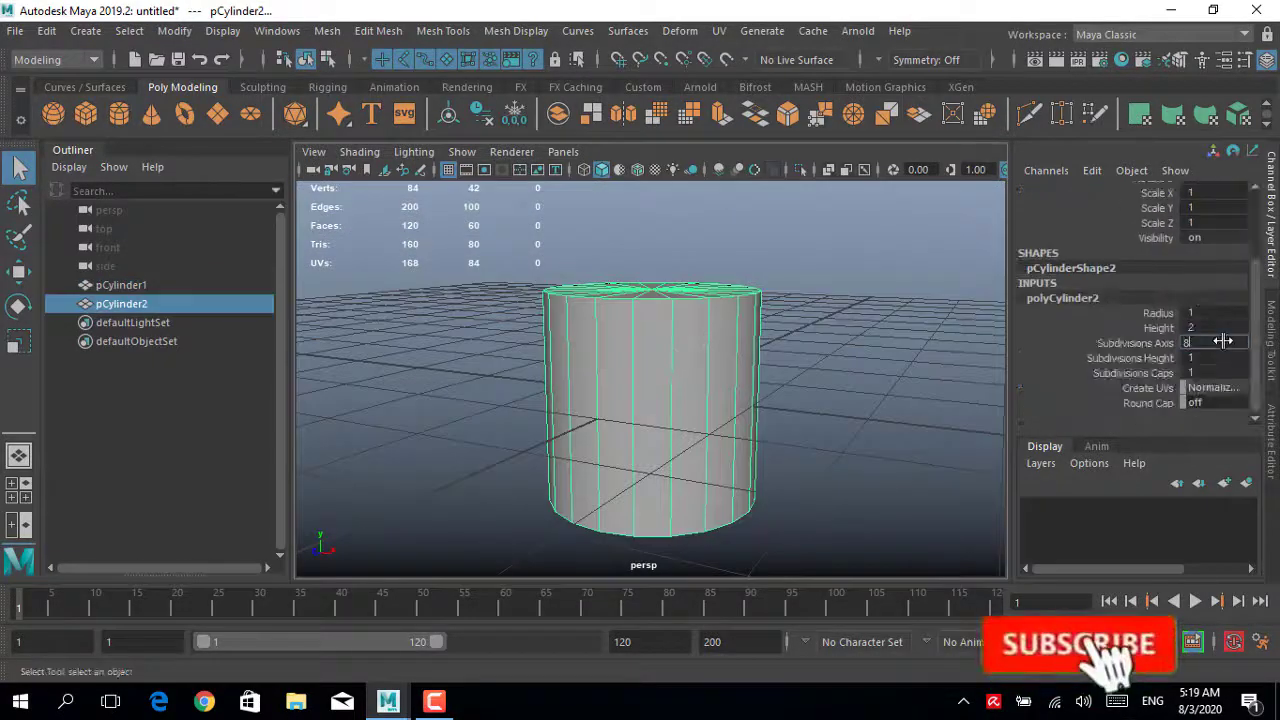
key("Return")
type("0.04")
key("Return")
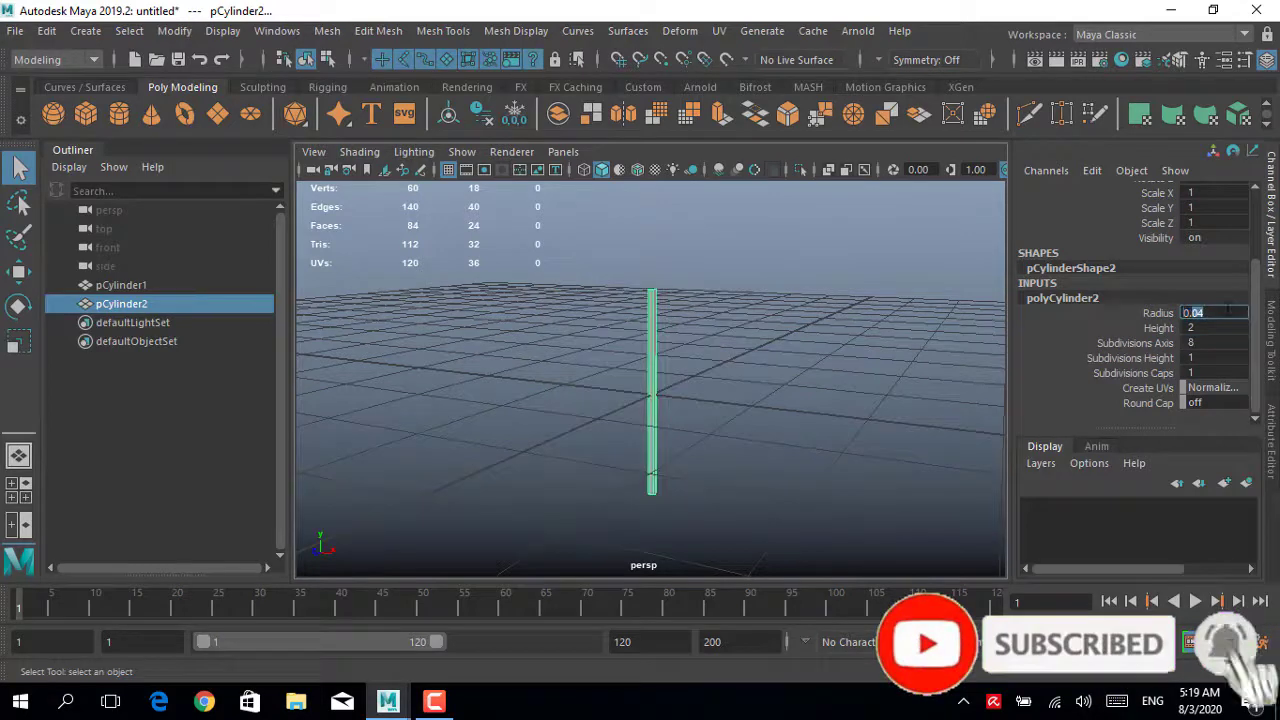
key("Return")
- Flatten the new cylinder into a thin disc, raise it, and set Rotate X to -90
right_click(660, 262)
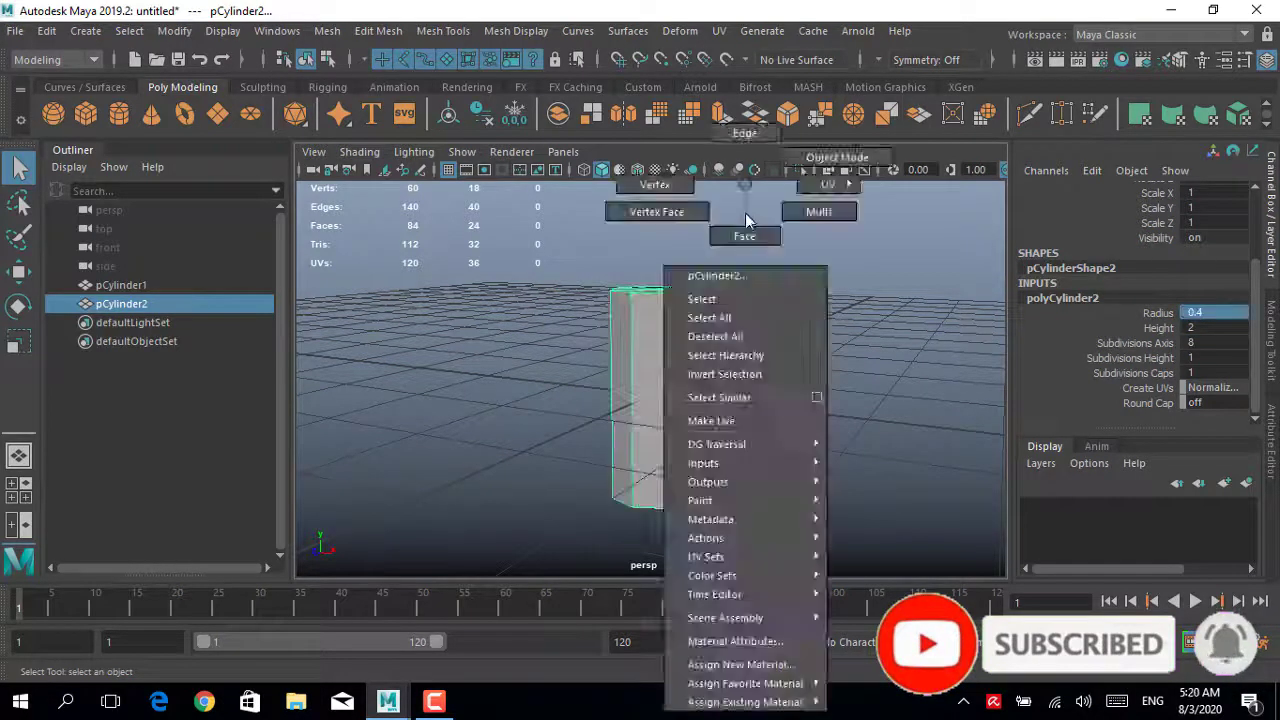
key("r")
left_click_drag(651, 305, 652, 395)
key("space")
key("space")
key("w")
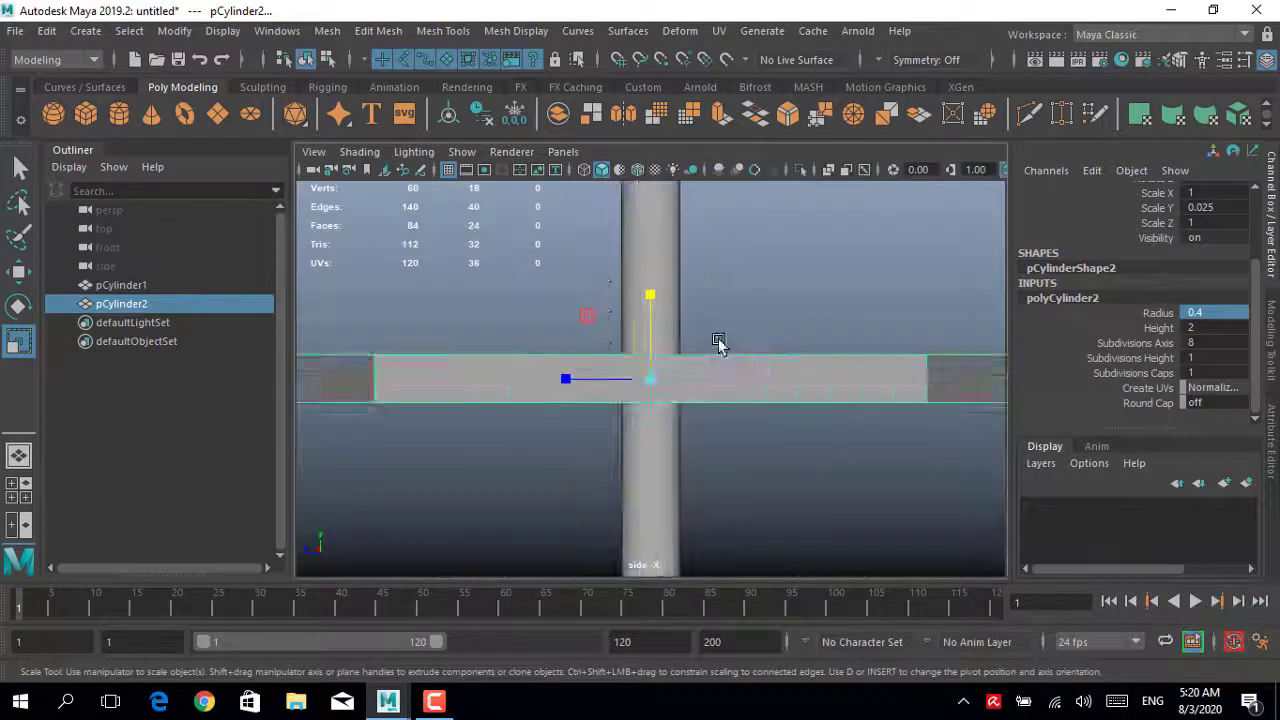
scroll(717, 343, "down", 3)
middle_click_drag(671, 443, 667, 258)
scroll(1036, 275, "up", 3)
double_click(1203, 248)
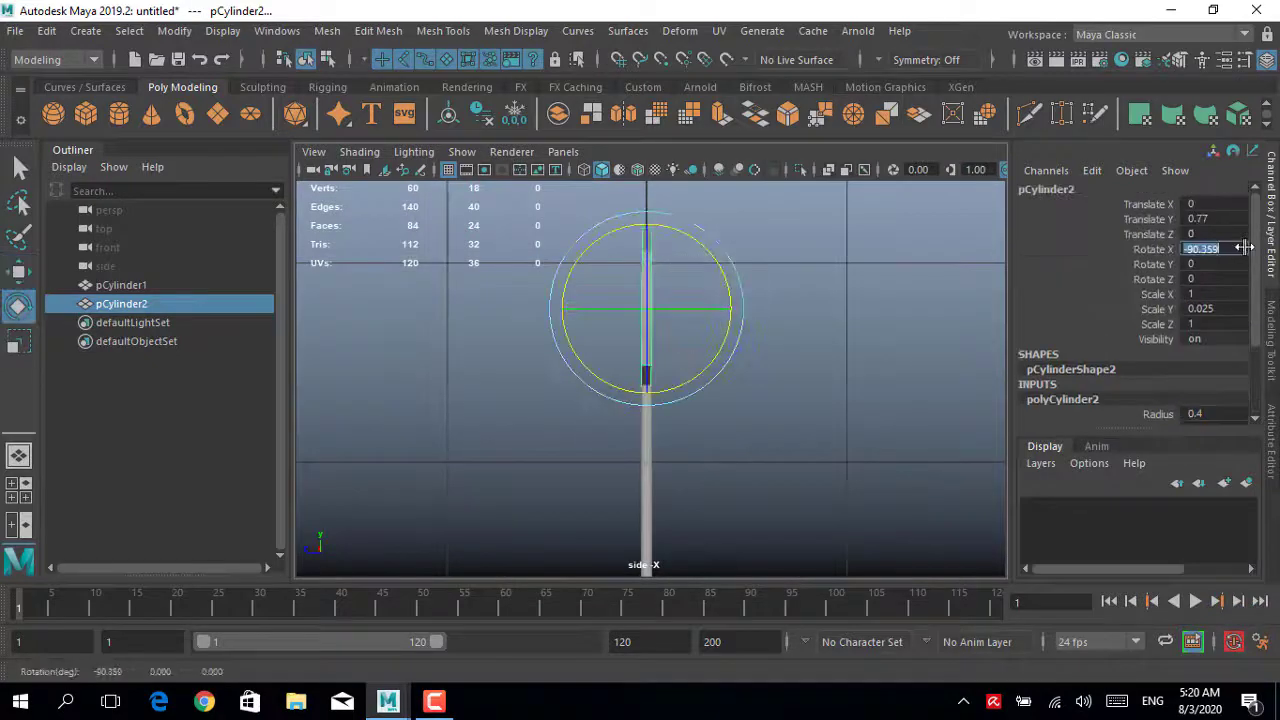
type("-90")
key("Return")
- Make the disc thinner and position it against the top of the pole
right_click(809, 240)
left_click(651, 323)
key("w")
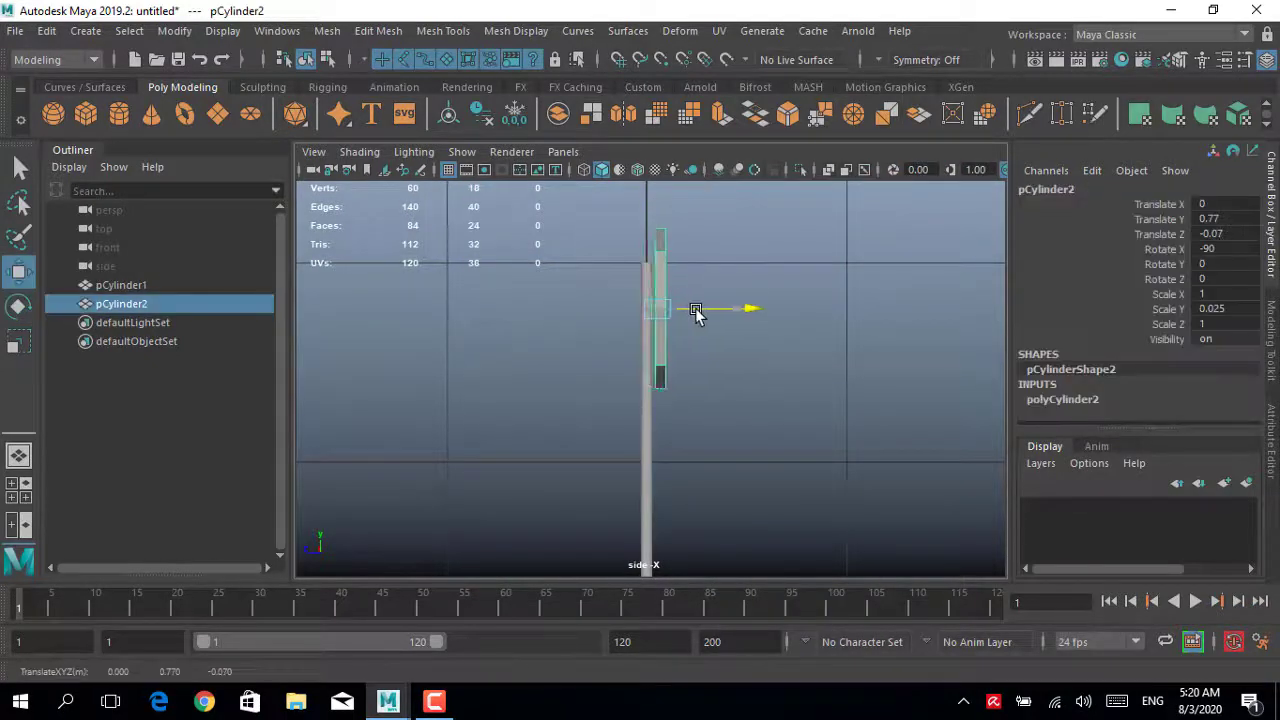
mouse_move(700, 306)
left_mouse_down()
mouse_move(704, 356)
mouse_move(877, 306)
mouse_move(557, 314)
mouse_move(608, 360)
left_mouse_up()
key("r")
mouse_move(700, 381)
left_mouse_down()
mouse_move(665, 392)
mouse_move(725, 308)
left_mouse_up()
key("w")
mouse_move(705, 380)
left_mouse_down("alt")
mouse_move(762, 366)
mouse_move(694, 400)
left_mouse_up("alt")
scroll(760, 357, "up", 3)
mouse_move(760, 357)
left_mouse_down()
mouse_move(687, 288)
mouse_move(834, 314)
left_mouse_up()
- Select the pole's bottom ring of vertices to extend the pole downward
key("space")
key("space")
left_click(666, 294)
scroll(590, 275, "down", 5)
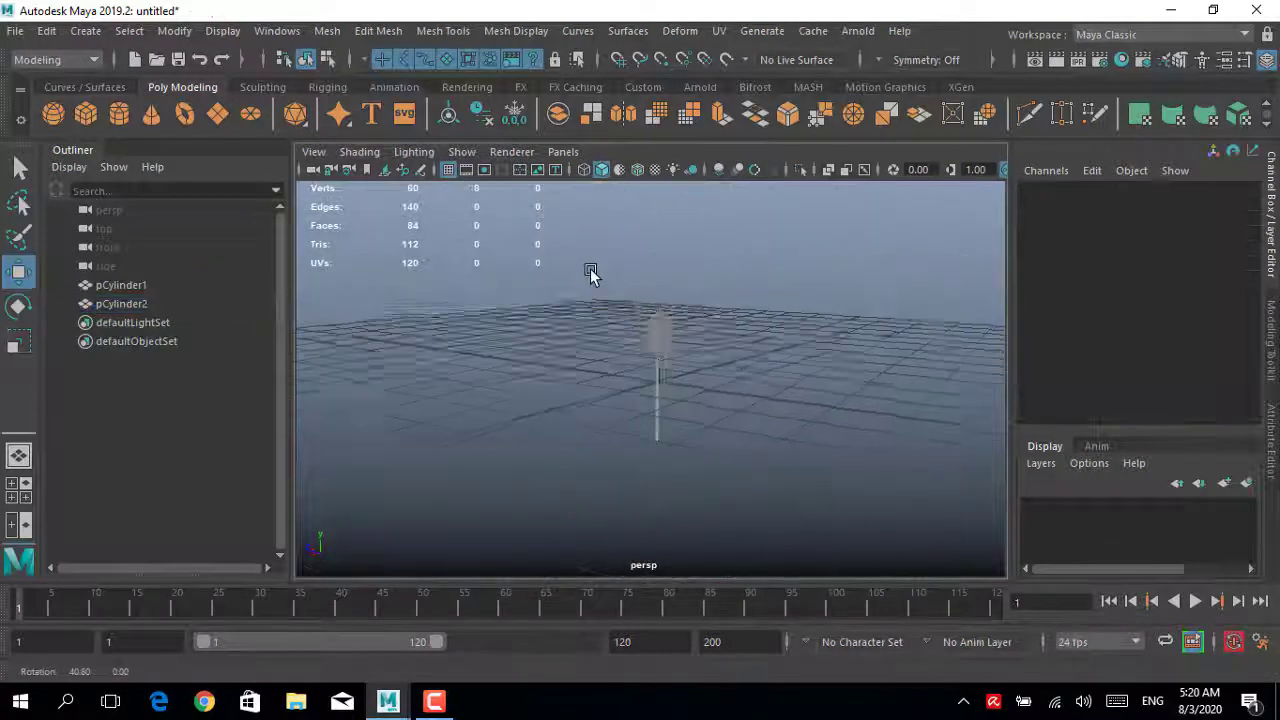
scroll(580, 270, "up", 5)
left_click(671, 329)
key("F9")
left_click_drag(720, 480, 640, 440)
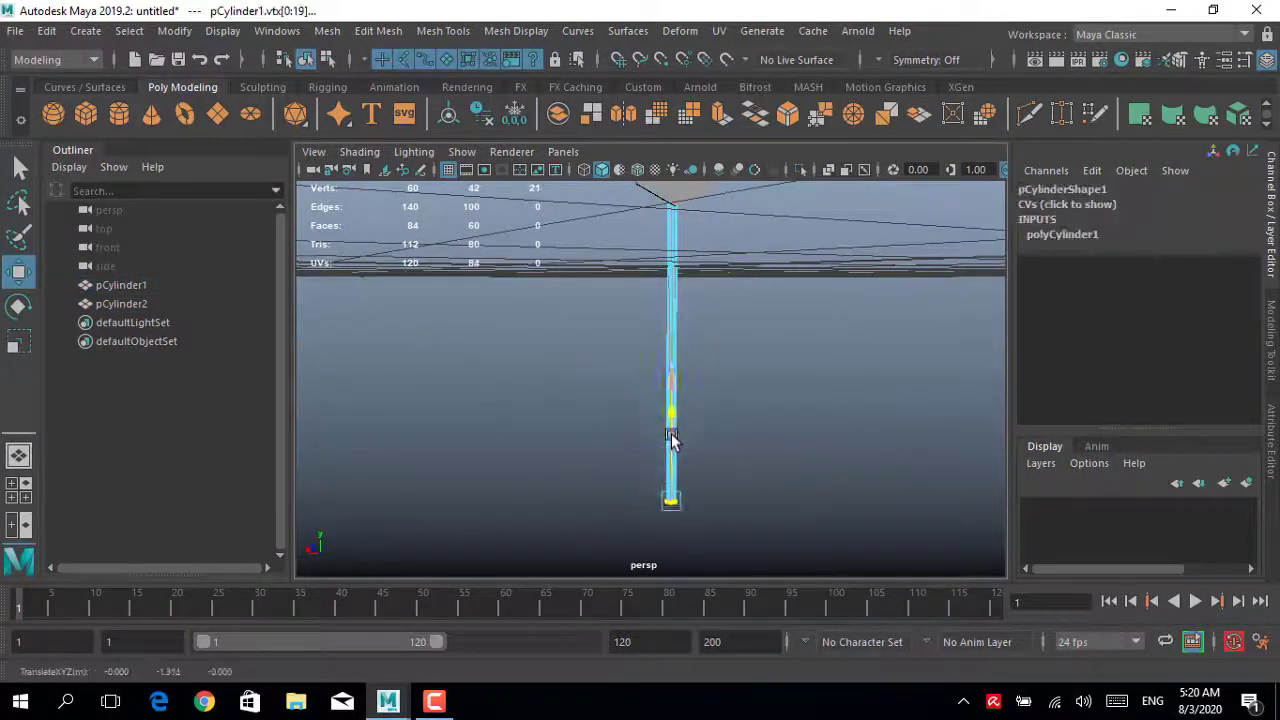
right_click_drag(750, 230, 832, 209)
mouse_move(669, 323)
left_mouse_down("alt")
mouse_move(643, 323)
mouse_move(661, 264)
mouse_move(765, 299)
left_mouse_up("alt")
- Create a polygon sphere with 15 subdivisions around its axis
left_click(661, 264)
left_click(714, 263)
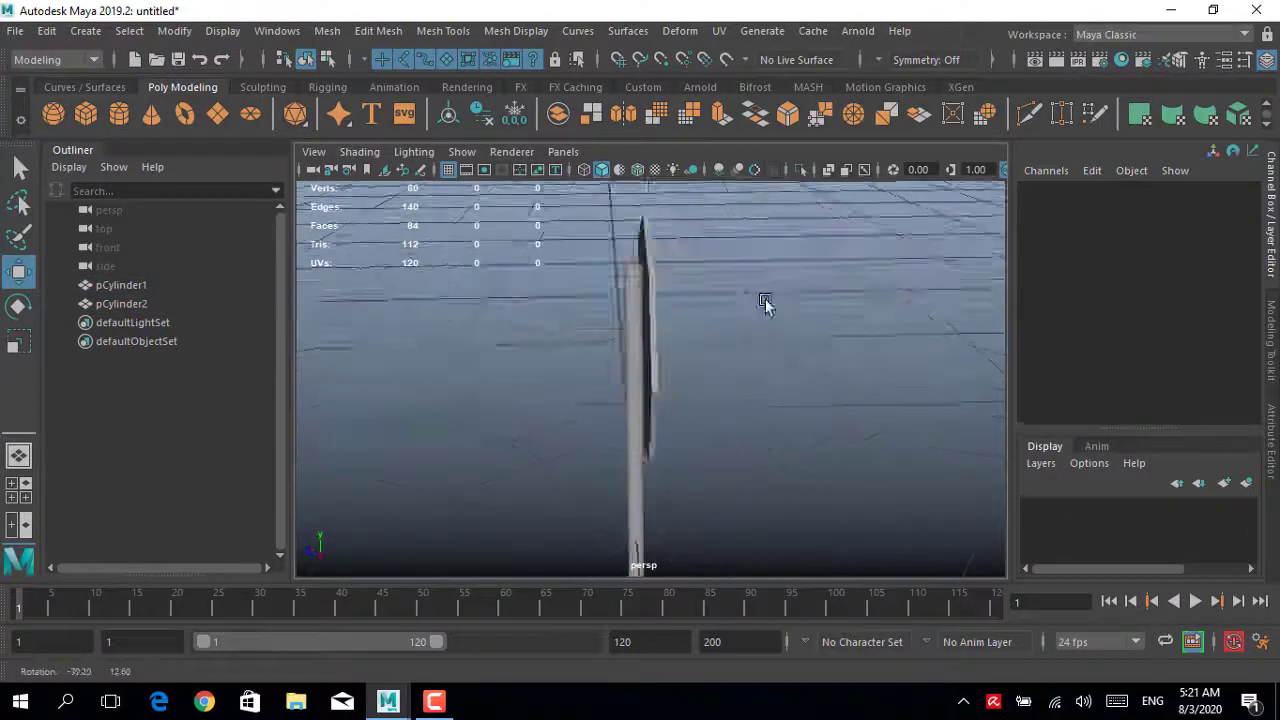
left_click(53, 113)
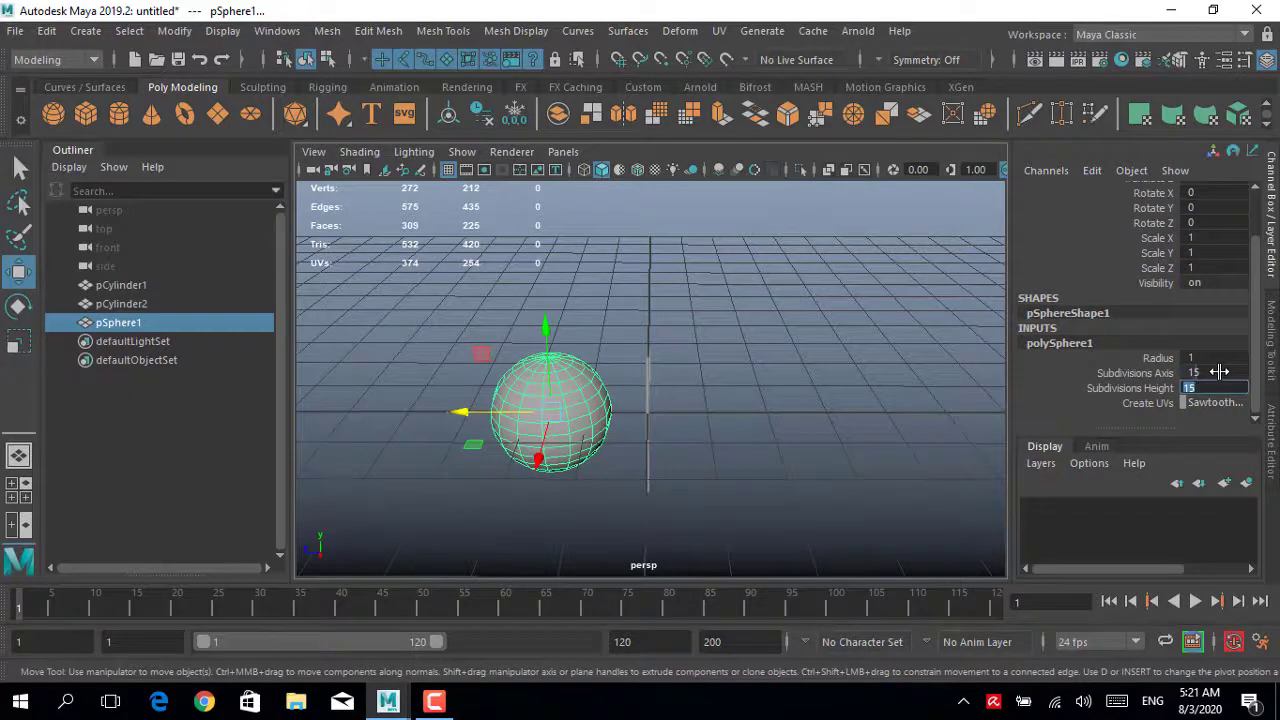
- Delete the lower half of the sphere's faces, leaving a dome
left_click(580, 400)
left_click_drag(600, 320, 734, 437, "alt")
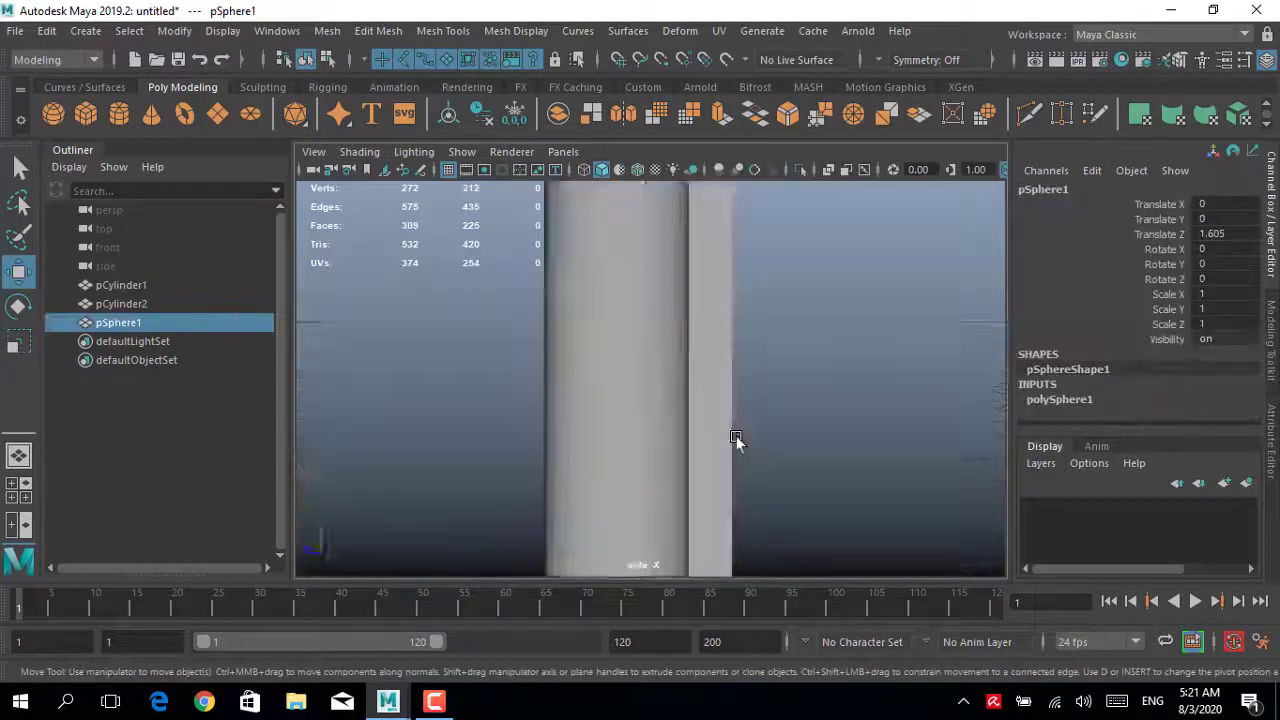
key("q")
left_click_drag(690, 516, 416, 426)
right_click_drag(600, 215, 600, 262)
left_click_drag(700, 532, 427, 440)
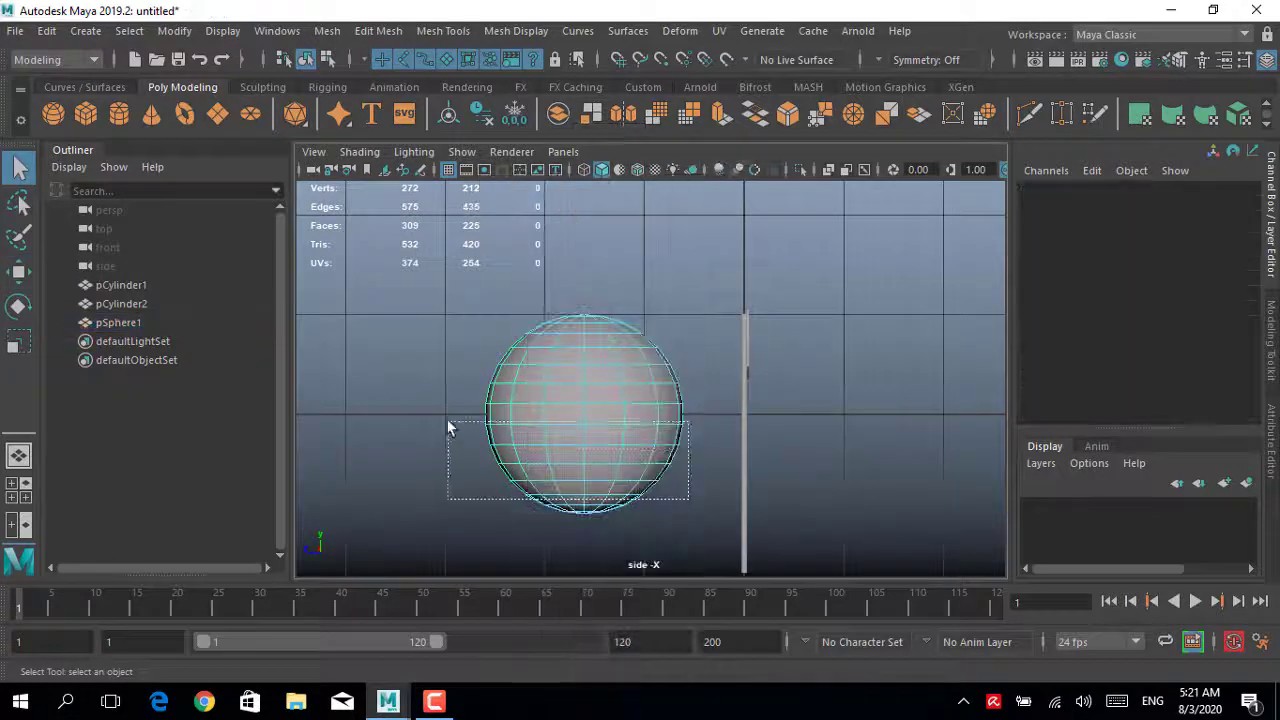
key("Delete")
- Shrink the dome, rotate it -90 on X, and move it up toward the sign
left_click_drag(677, 200, 536, 325)
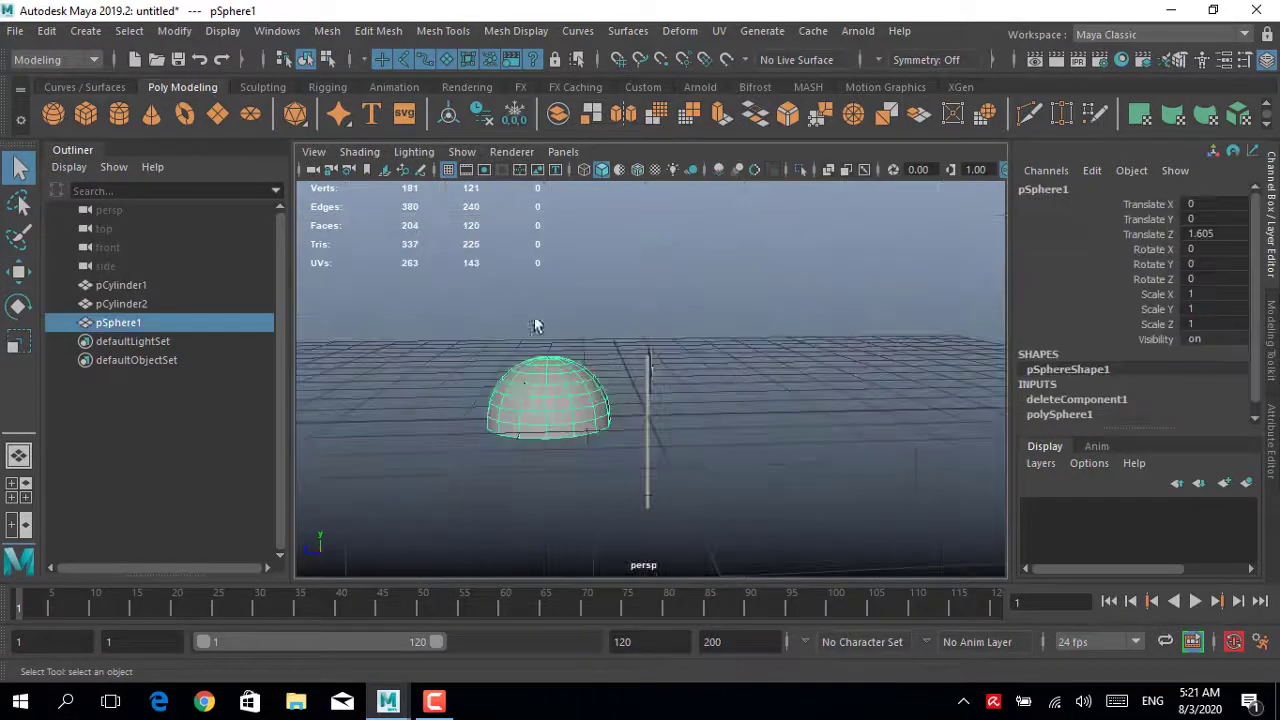
mouse_move(485, 435)
left_mouse_down()
mouse_move(566, 403)
mouse_move(646, 420)
left_mouse_up()
type("-90")
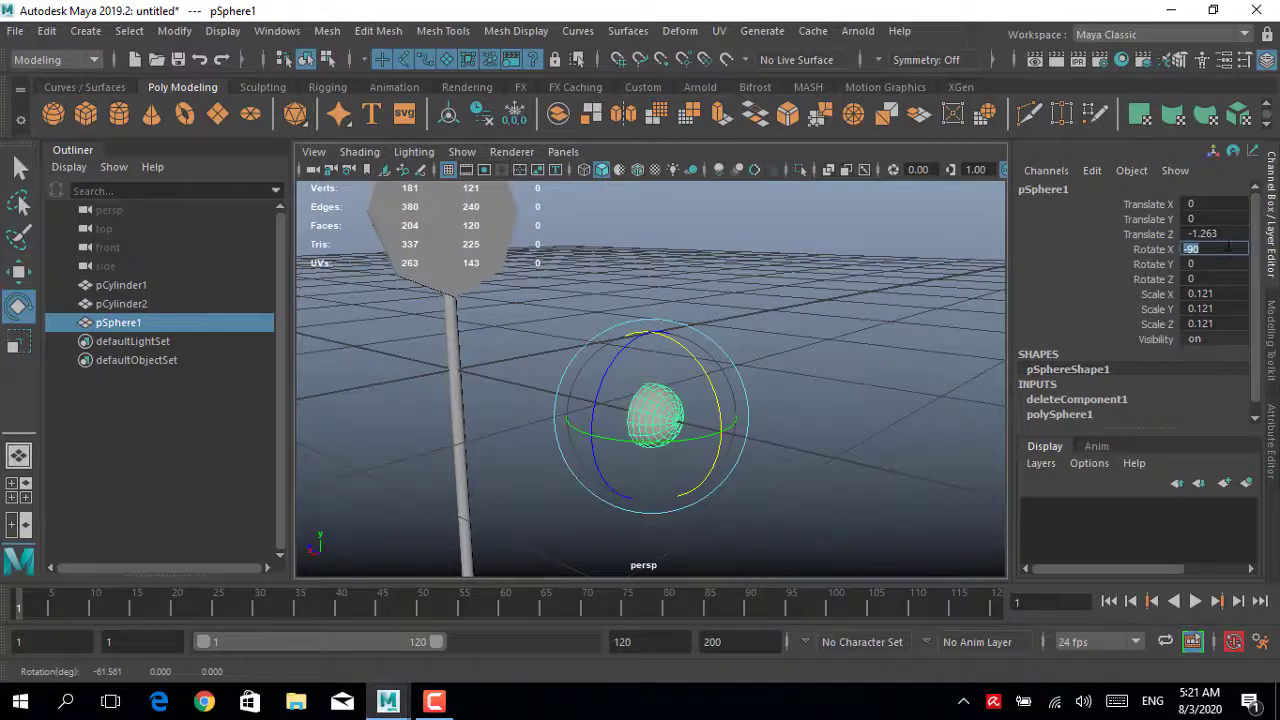
key("Return")
left_click(731, 357)
left_click(657, 414)
key("w")
mouse_move(657, 414)
left_mouse_down("alt")
mouse_move(571, 414)
mouse_move(683, 358)
mouse_move(683, 300)
left_mouse_up("alt")
left_click_drag(683, 300, 617, 418, "alt")
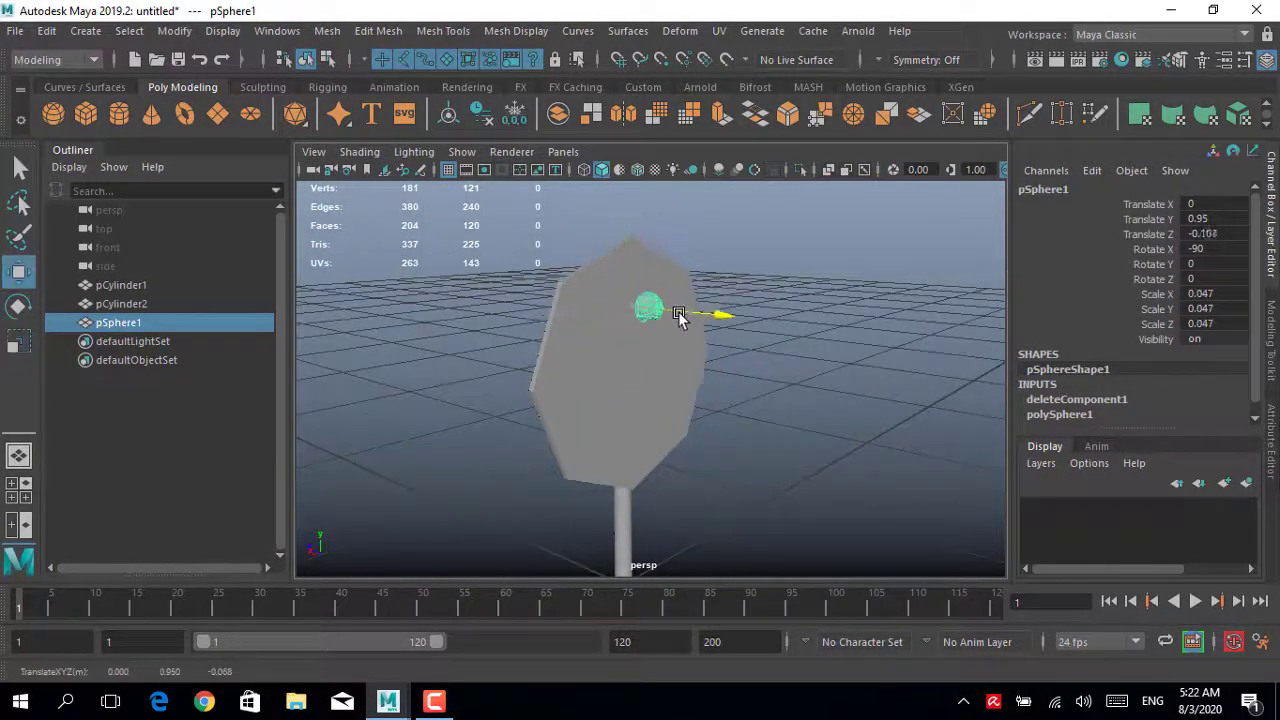
mouse_move(637, 325)
left_mouse_down("alt")
mouse_move(523, 251)
mouse_move(640, 263)
left_mouse_up("alt")
scroll(640, 320, "up", 3)
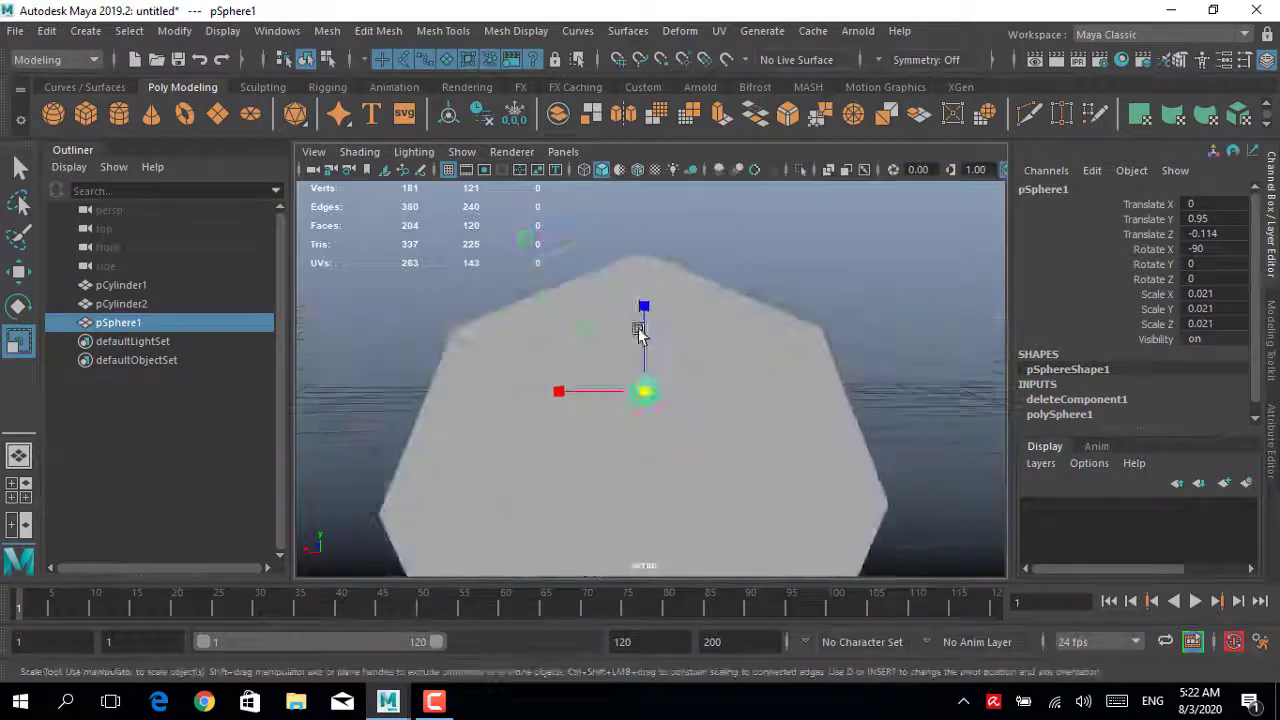
- Scale the dome down further and slide it onto the sign's front face in top view
key("r")
left_click_drag(634, 388, 610, 388)
left_click_drag(610, 388, 811, 423, "alt")
key("space")
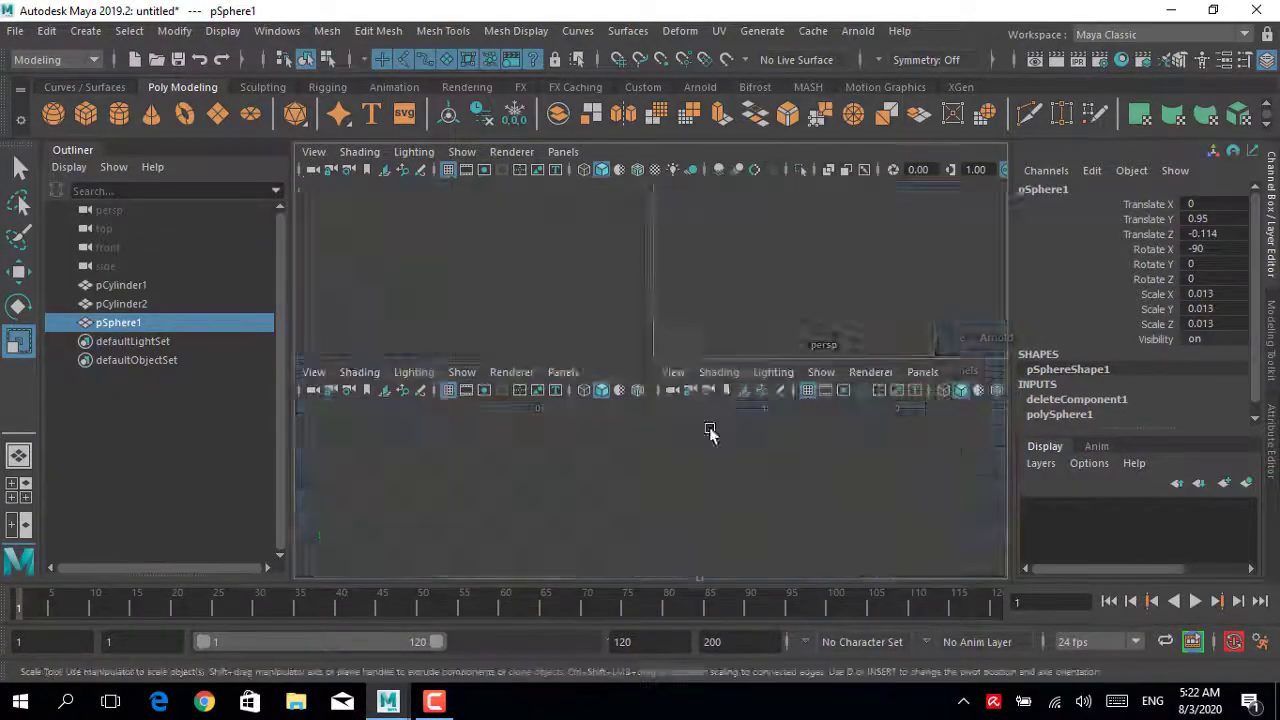
key("space")
key("space")
key("space")
key("w")
key("space")
key("space")
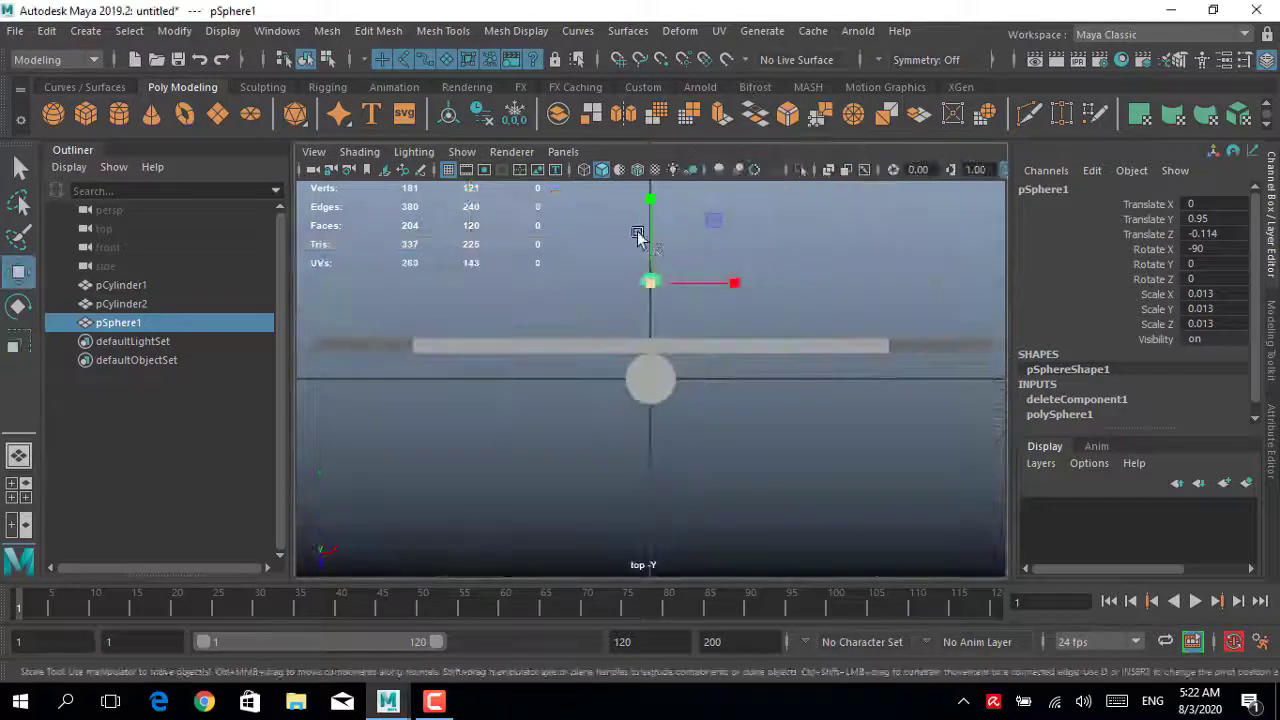
left_click_drag(640, 234, 650, 222)
scroll(684, 290, "up", 2)
scroll(670, 283, "down", 1)
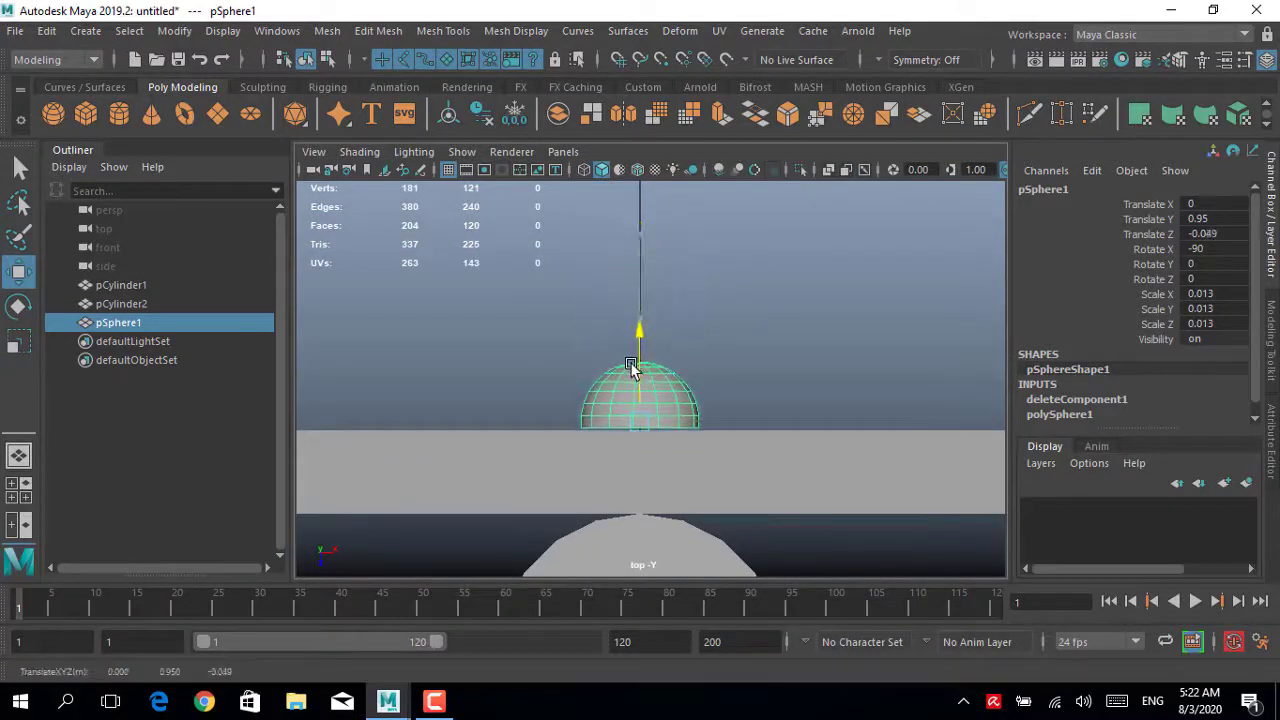
- Lower the dome slightly on the sign face from a side-on view
key("space")
key("space")
mouse_move(754, 286)
left_mouse_down("alt")
mouse_move(686, 331)
mouse_move(508, 320)
left_mouse_up("alt")
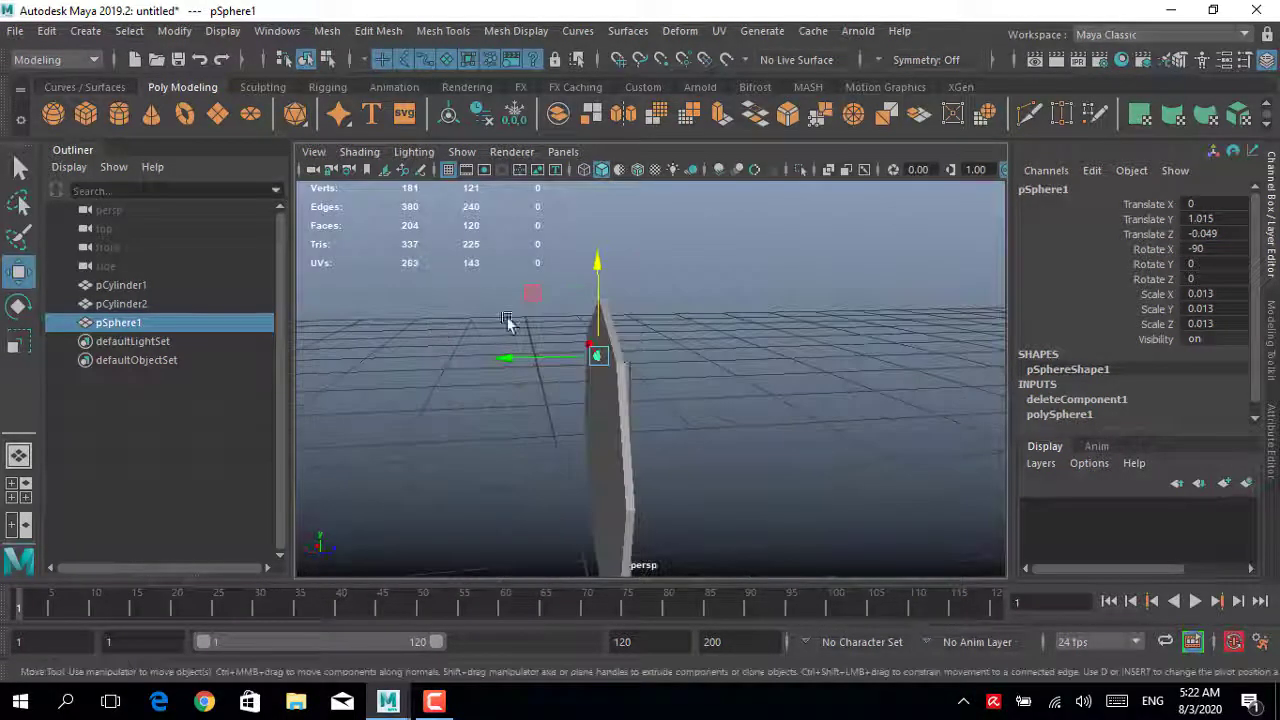
scroll(633, 352, "up", 2)
mouse_move(633, 349)
left_mouse_down()
mouse_move(600, 357)
mouse_move(443, 323)
mouse_move(889, 283)
mouse_move(963, 317)
mouse_move(905, 305)
mouse_move(791, 320)
mouse_move(611, 294)
mouse_move(649, 306)
mouse_move(611, 344)
left_mouse_up()
- Bevel the sign plate's rim edge loop, then select the pole, plate and dome together
left_click(814, 286)
left_click(611, 344)
right_click_drag(666, 185, 663, 131)
double_click(686, 371)
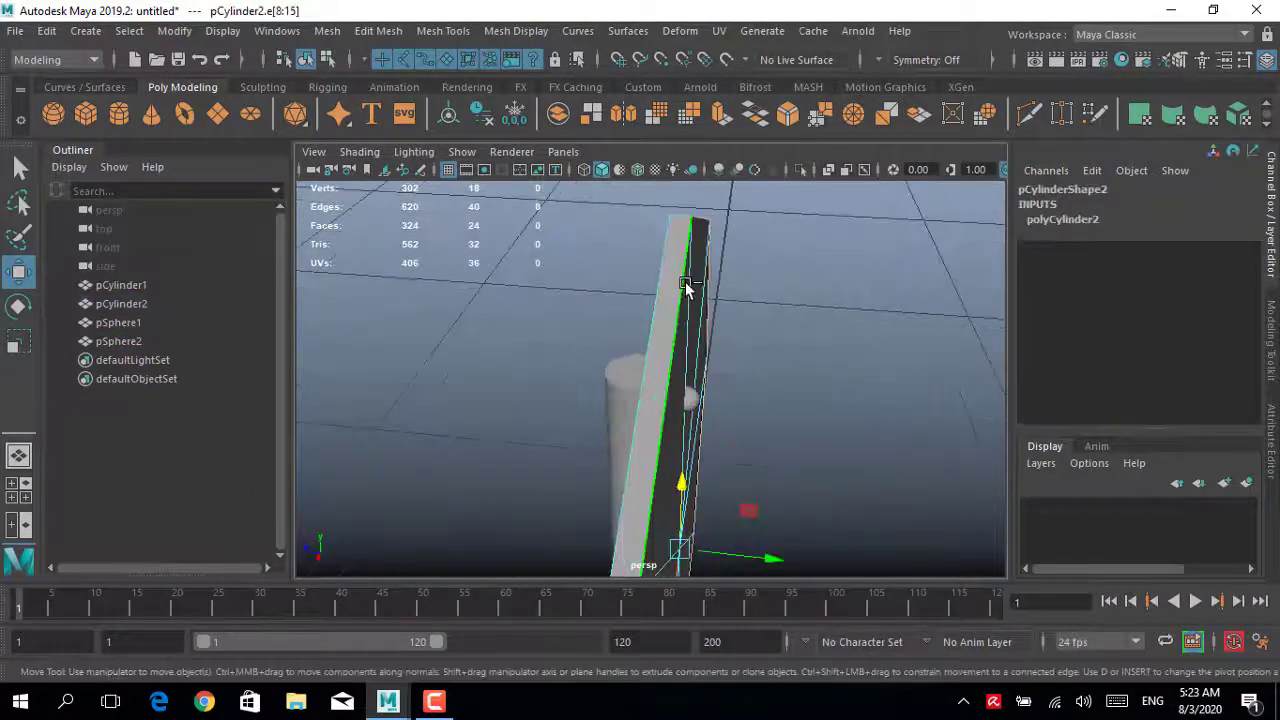
mouse_move(686, 371)
left_mouse_down("alt")
mouse_move(720, 285)
mouse_move(760, 300)
left_mouse_up("alt")
left_click(1271, 340)
scroll(1195, 459, "down", 2)
left_click(1180, 452)
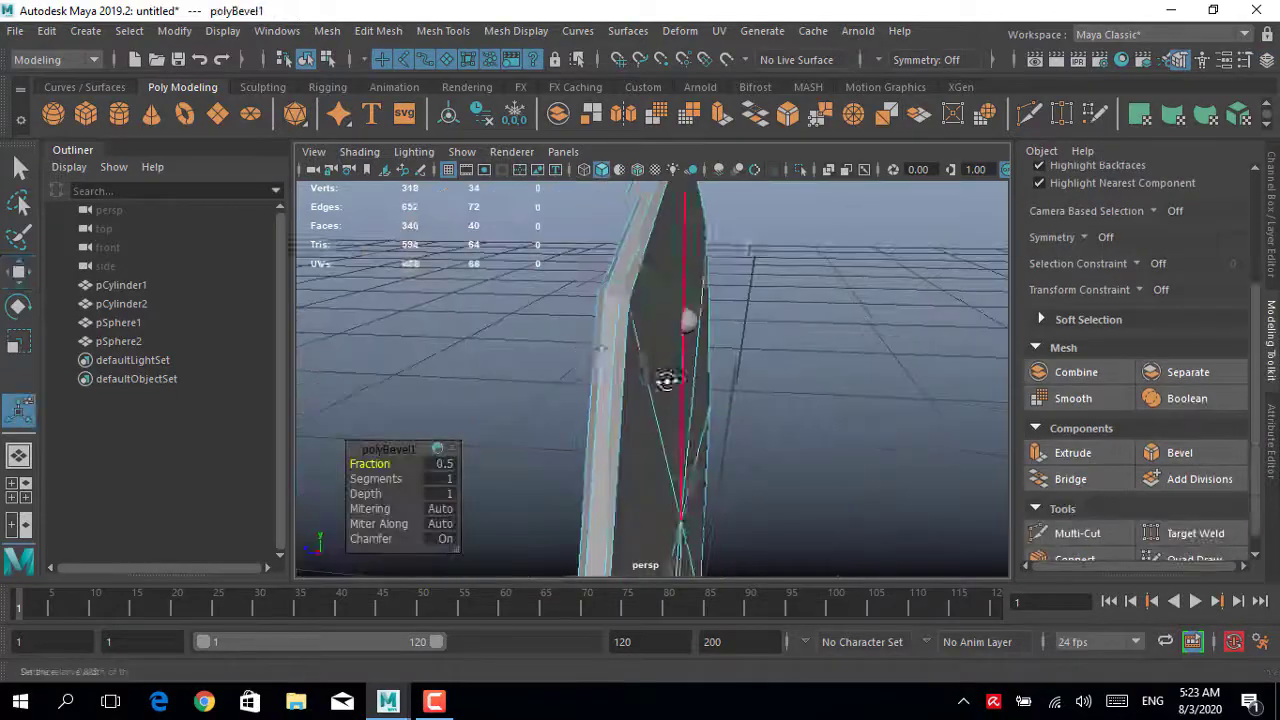
mouse_move(405, 410)
left_mouse_down("alt")
mouse_move(420, 343)
mouse_move(723, 286)
mouse_move(823, 314)
mouse_move(703, 330)
mouse_move(471, 289)
mouse_move(657, 269)
left_mouse_up("alt")
right_click_drag(840, 268, 868, 243)
mouse_move(868, 243)
left_mouse_down("alt")
mouse_move(834, 282)
mouse_move(637, 306)
mouse_move(580, 334)
mouse_move(620, 343)
left_mouse_up("alt")
left_click_drag(145, 284, 147, 336)
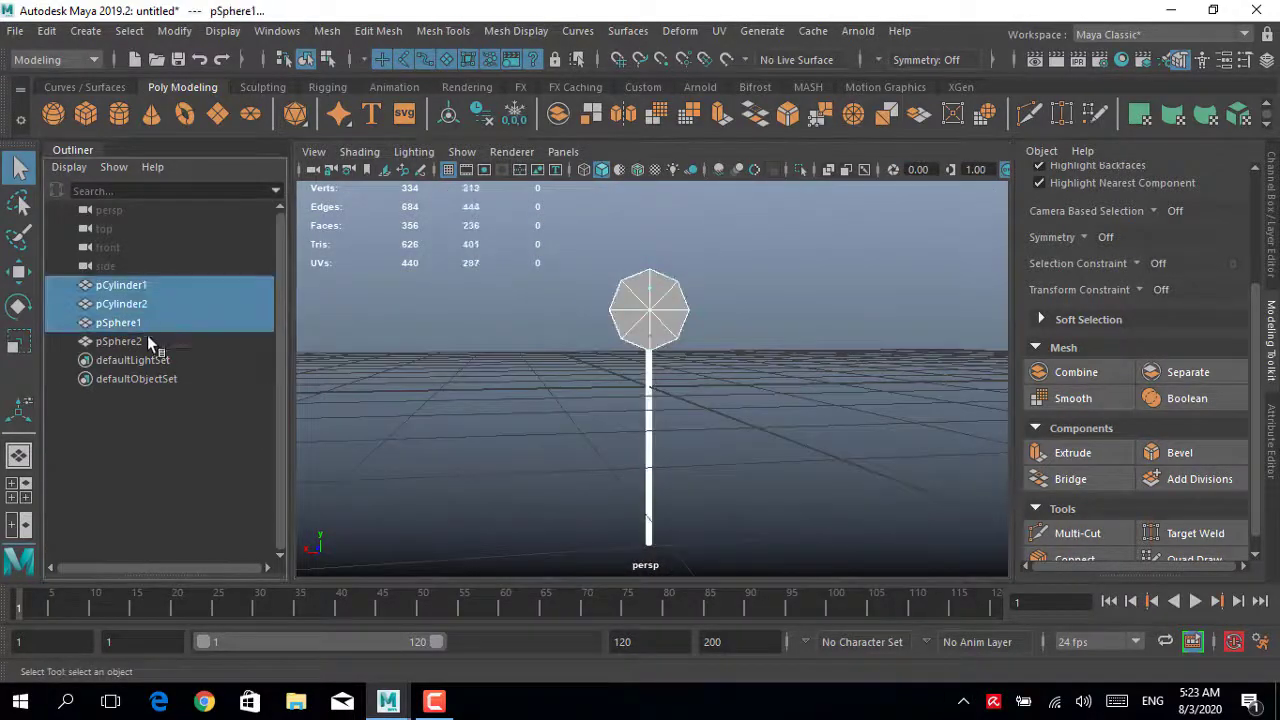
- Group the selected objects and rename the group 'hight_poly'
key("ctrl+g")
double_click(173, 285)
type("hig")
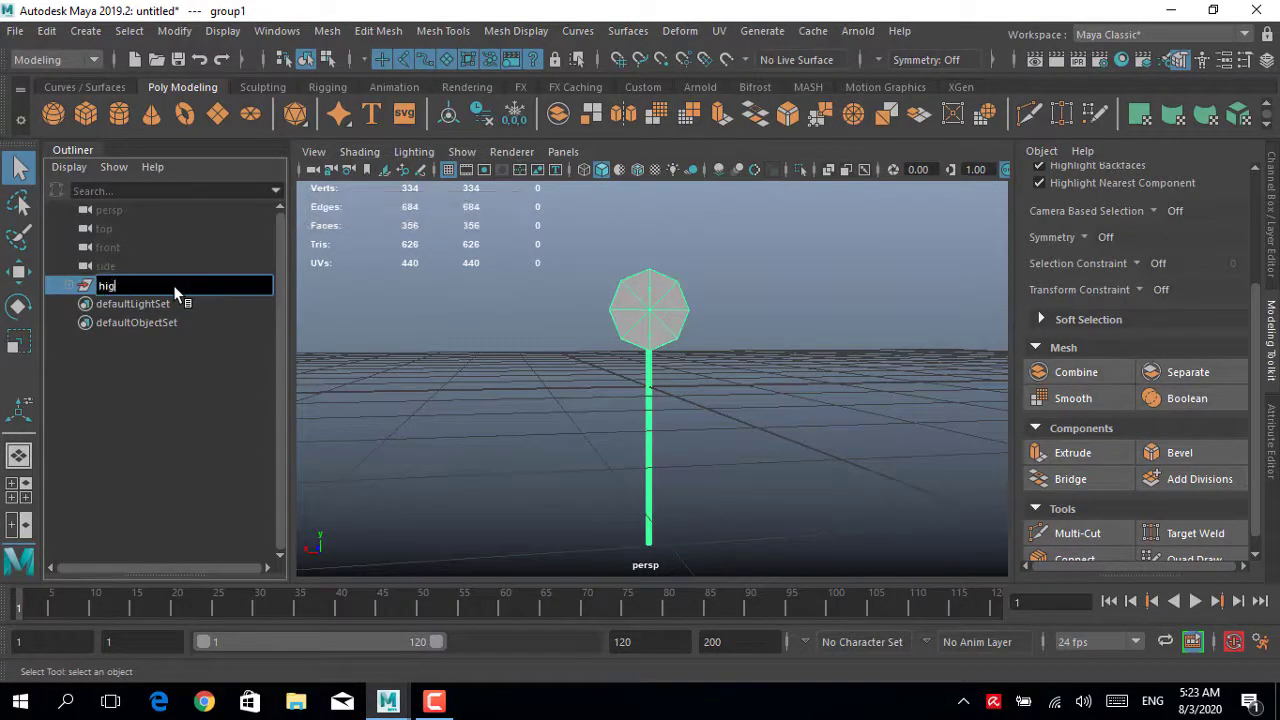
type("ht_poly")
key("Return")
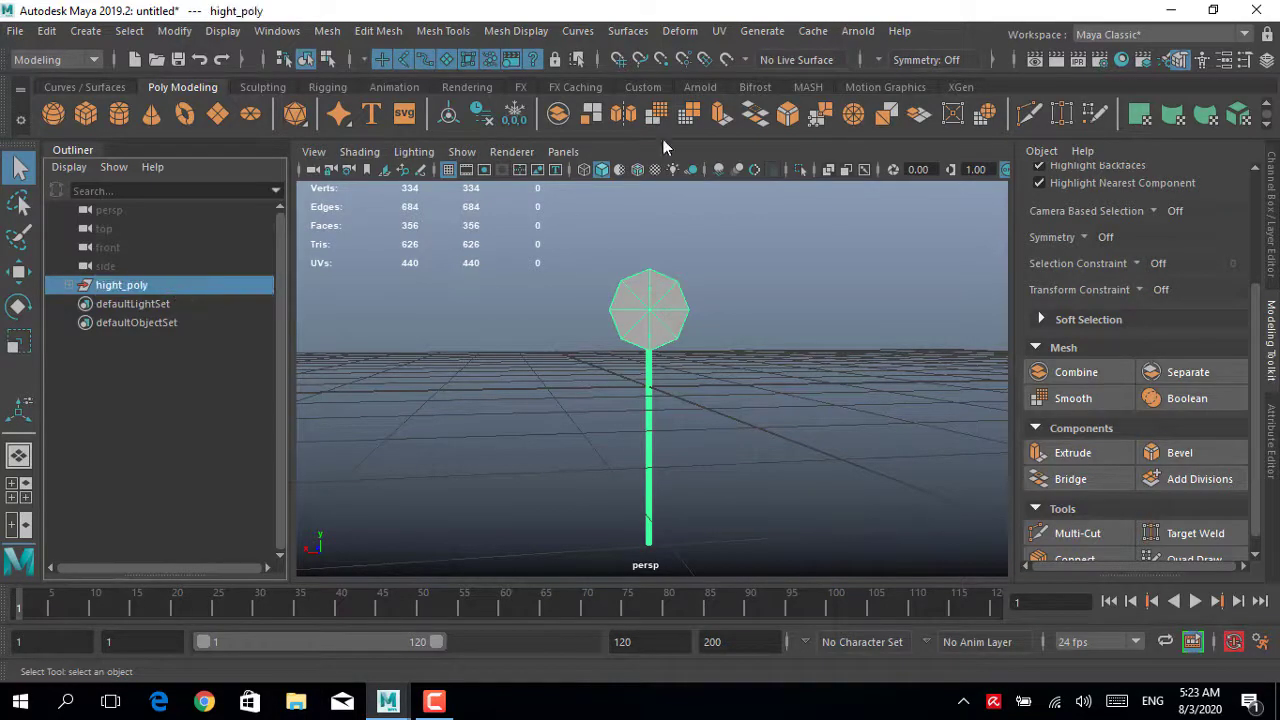
- Open the UV Editor, then switch the workspace to the UV Editing layout
left_click_drag(663, 200, 670, 245, "alt")
left_click(719, 31)
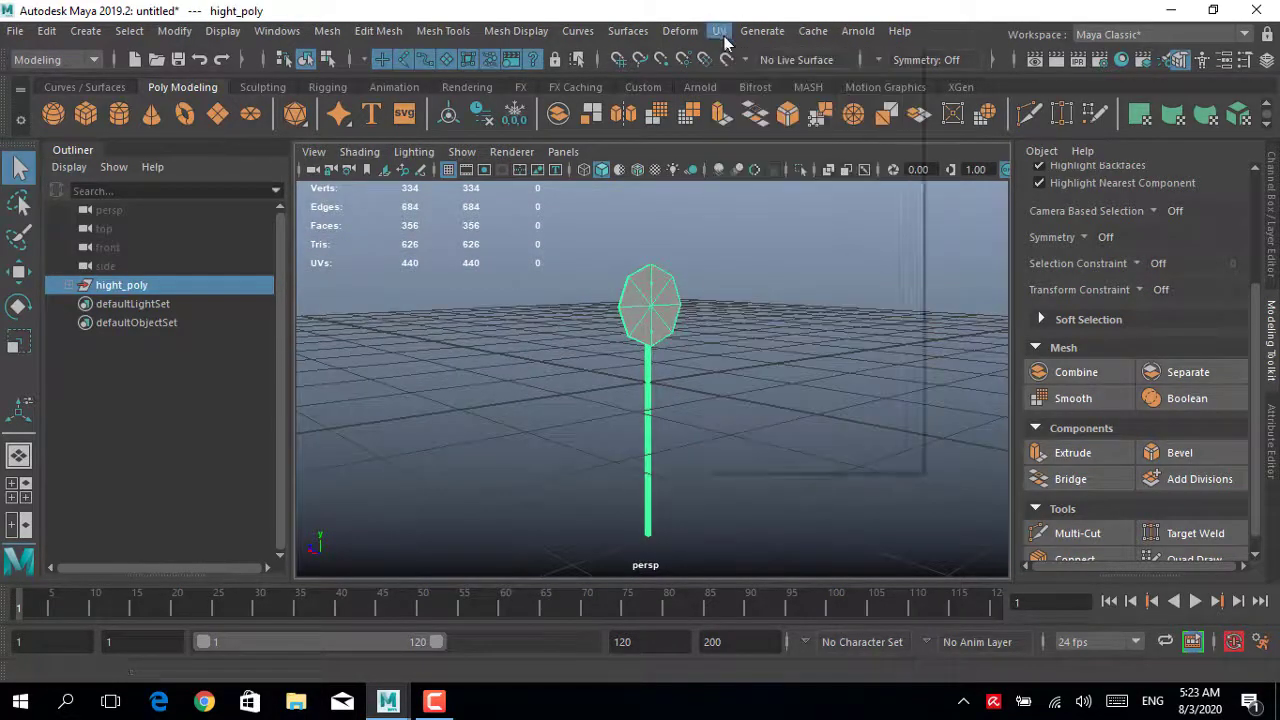
left_click(768, 66)
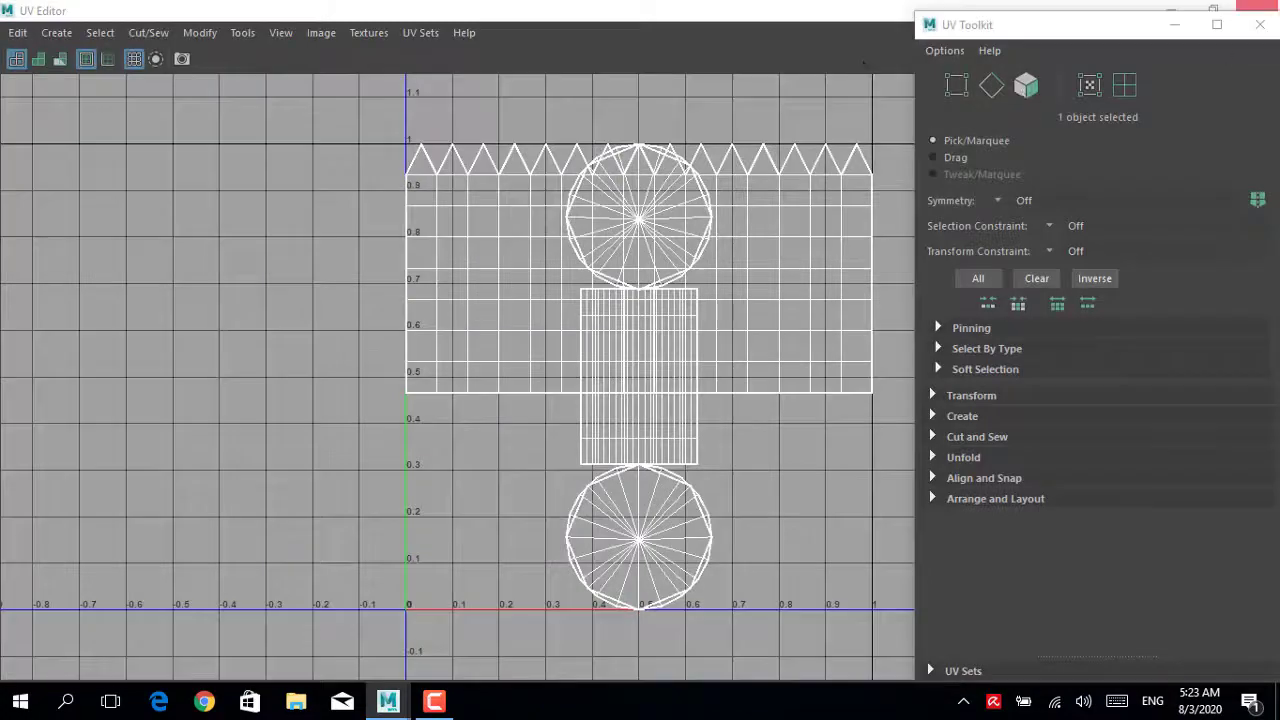
left_click(1256, 9)
left_click(1257, 25)
left_click(1200, 34)
left_click(1128, 136)
- Select the sign plate and pick its middle rectangular UV shell
left_click(270, 390)
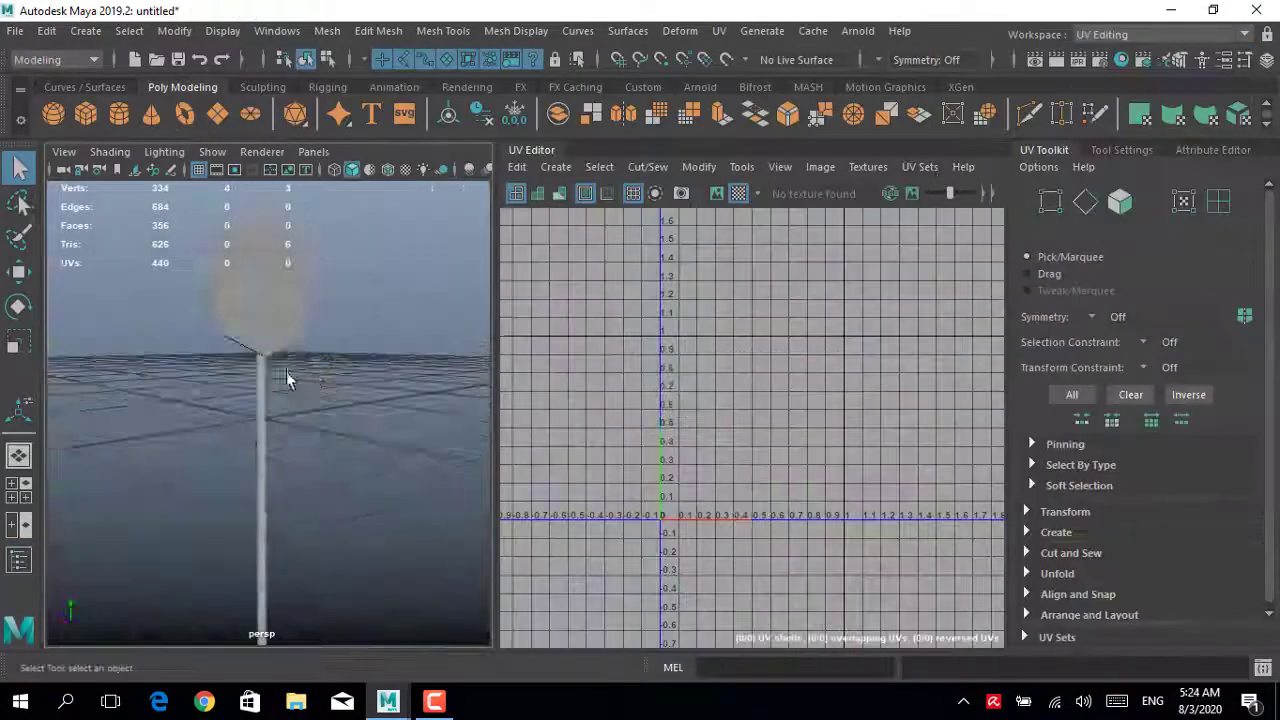
left_click_drag(370, 372, 371, 380, "alt")
scroll(371, 380, "up", 3)
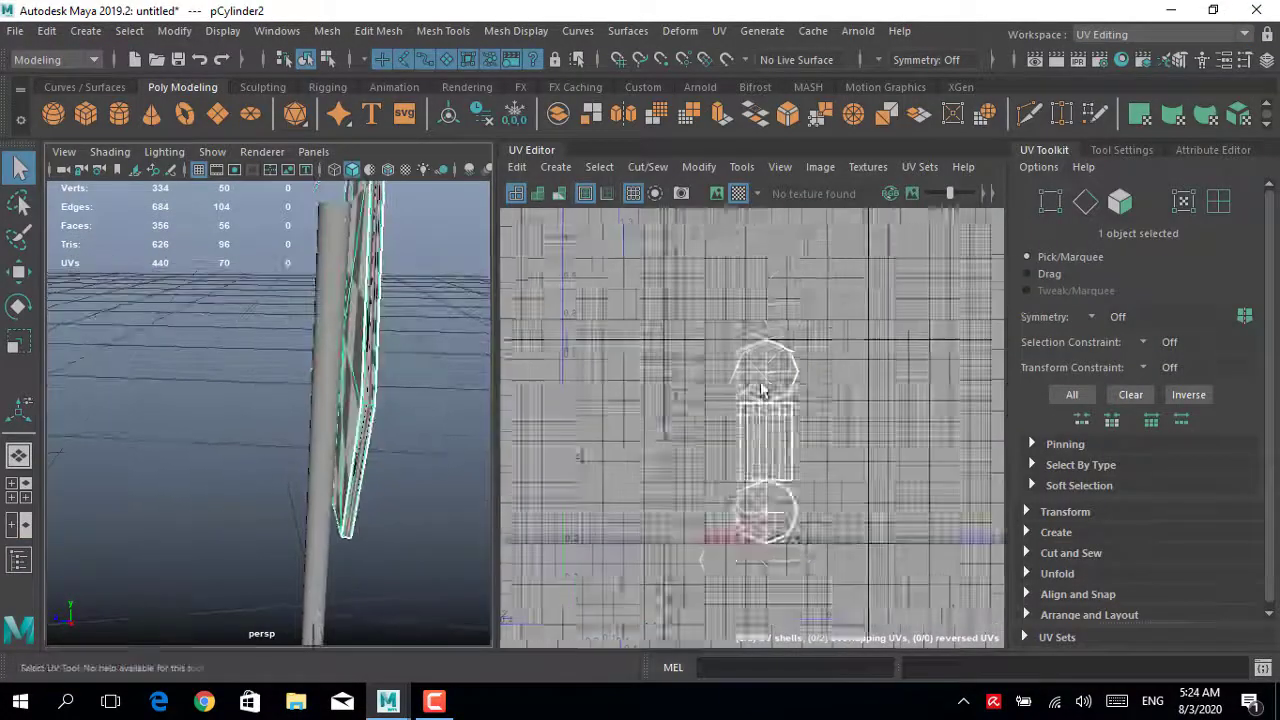
scroll(808, 310, "up", 2)
mouse_move(371, 330)
left_mouse_down("alt")
mouse_move(371, 306)
mouse_move(400, 320)
left_mouse_up("alt")
right_click_drag(743, 345, 815, 338)
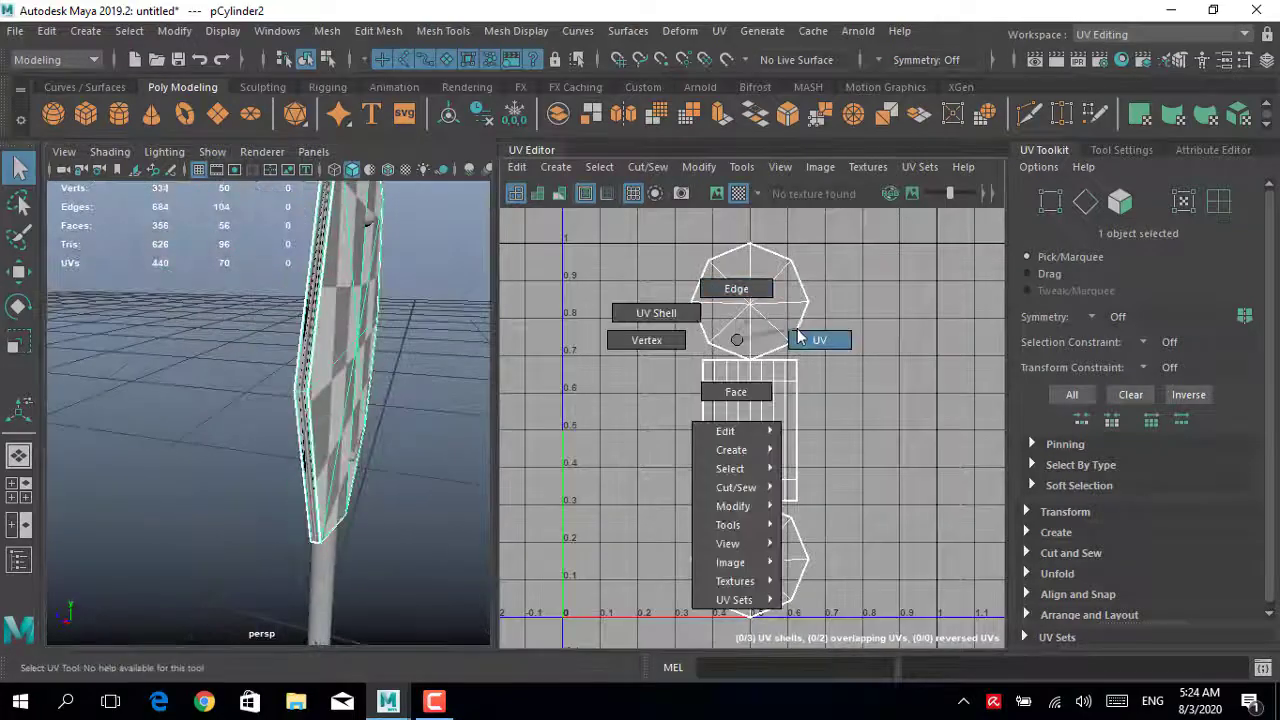
left_click(790, 432)
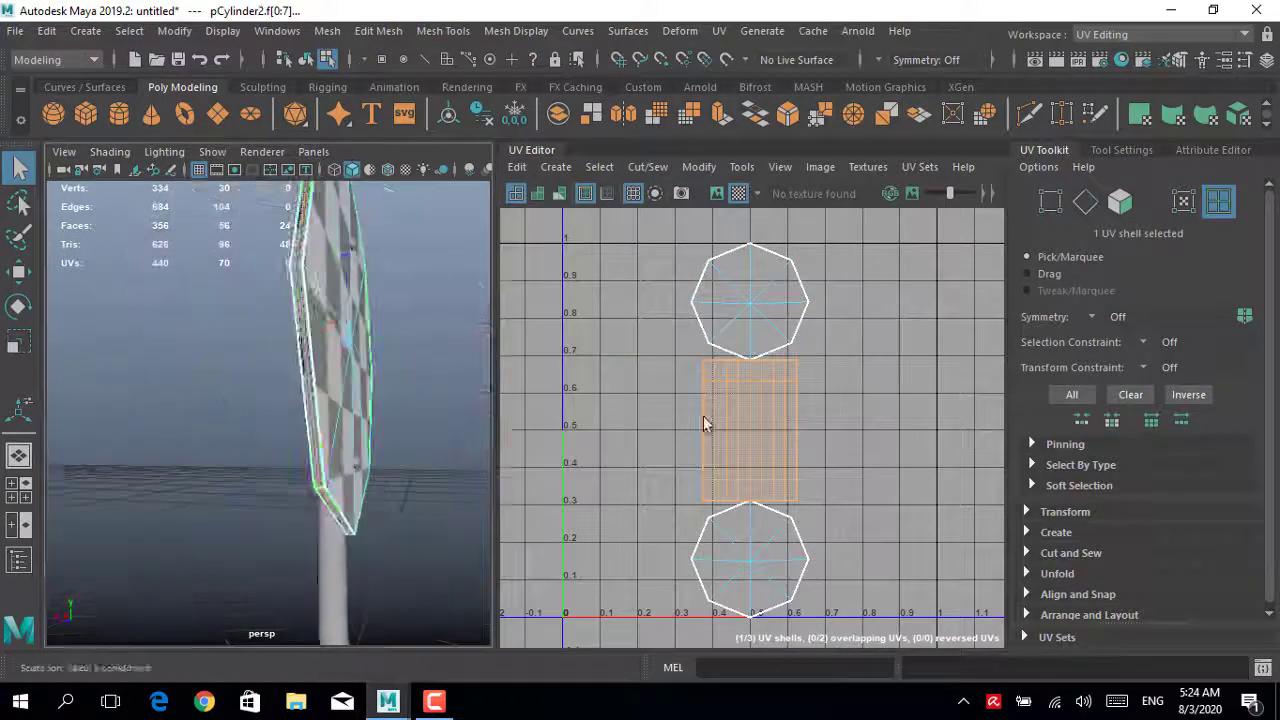
- Undo the earlier UV projection and apply Automatic mapping to the sign plate
key("ctrl+z")
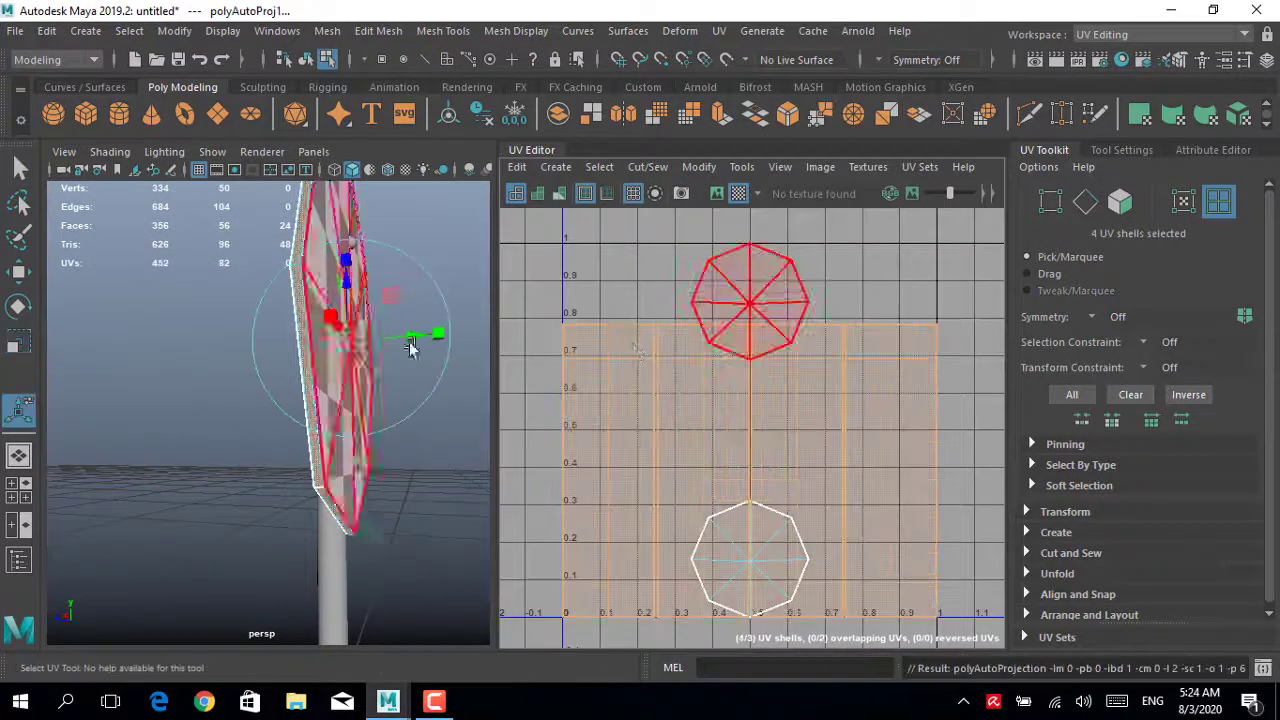
key("ctrl+z")
key("ctrl+z")
key("ctrl+z")
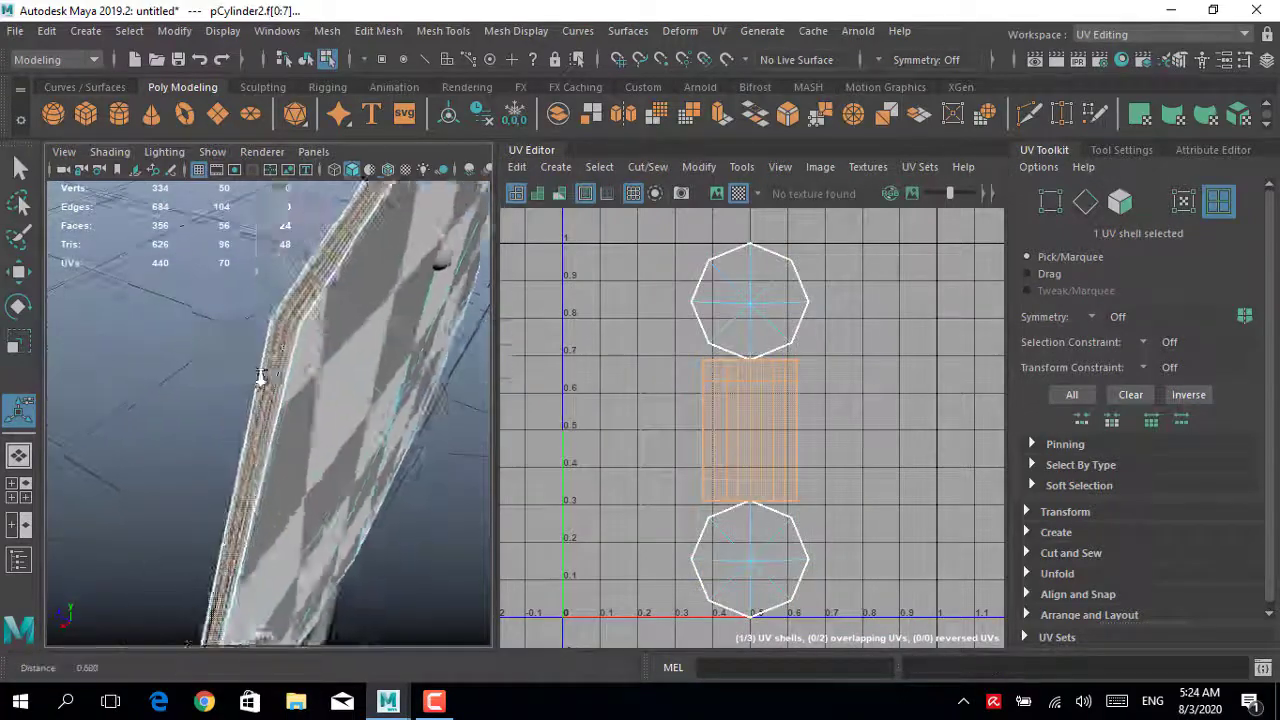
mouse_move(348, 328)
left_mouse_down("alt")
mouse_move(277, 266)
mouse_move(412, 462)
left_mouse_up("alt")
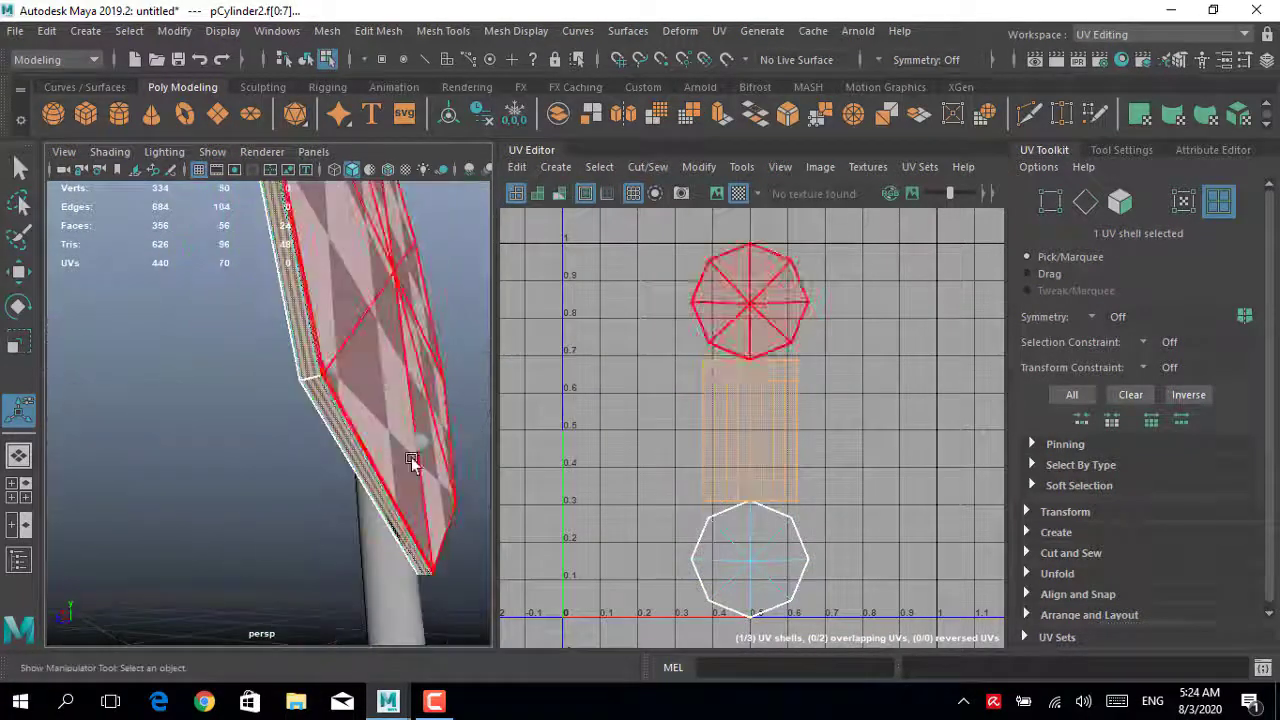
right_click(751, 409)
mouse_move(314, 391)
left_mouse_down("alt")
mouse_move(164, 436)
mouse_move(343, 423)
mouse_move(277, 457)
left_mouse_up("alt")
scroll(720, 374, "down", 1)
left_click_drag(339, 288, 418, 352, "alt")
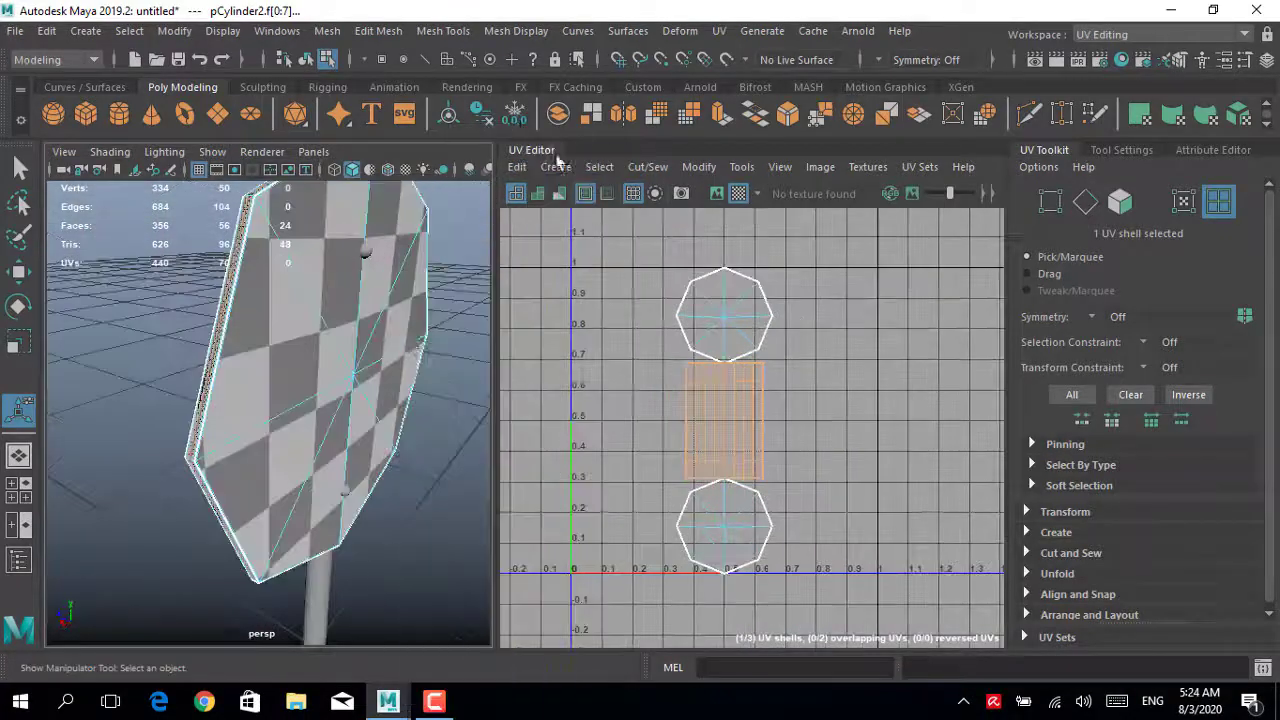
key("F8")
right_click(430, 200)
scroll(415, 308, "down", 5)
scroll(305, 393, "up", 5)
right_click_drag(305, 393, 330, 360, "shift")
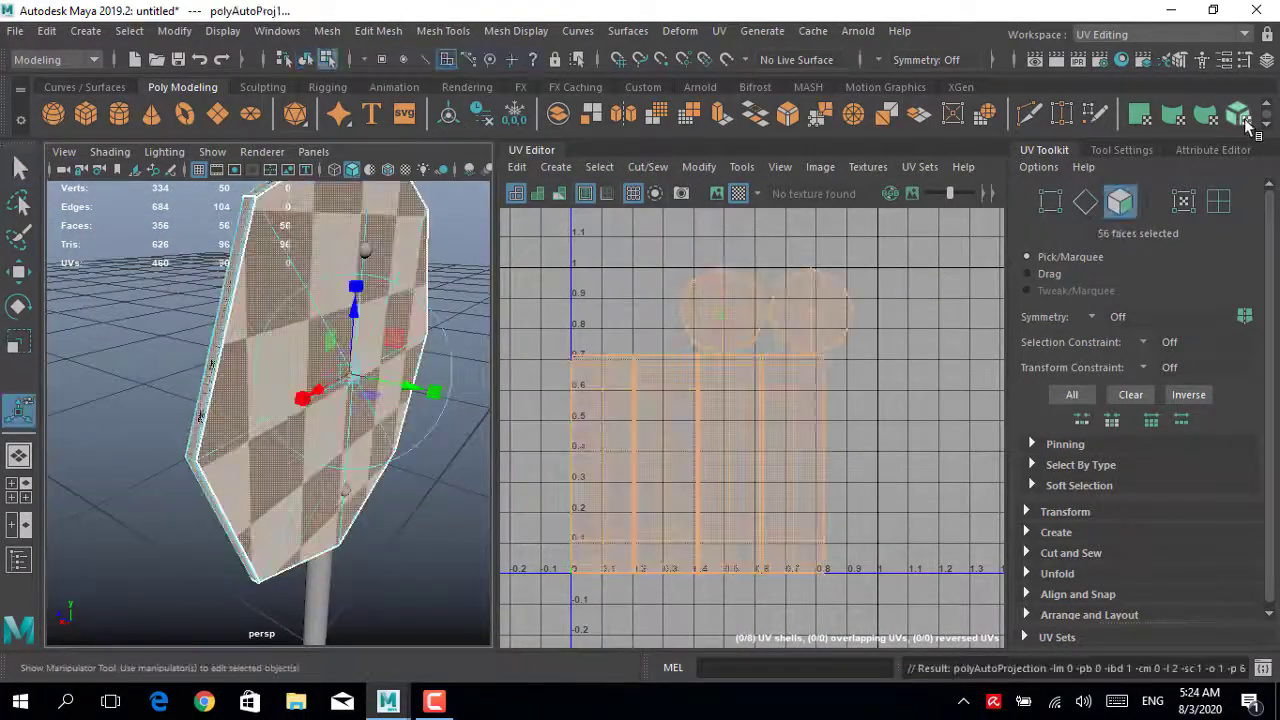
left_click_drag(330, 360, 527, 328, "alt")
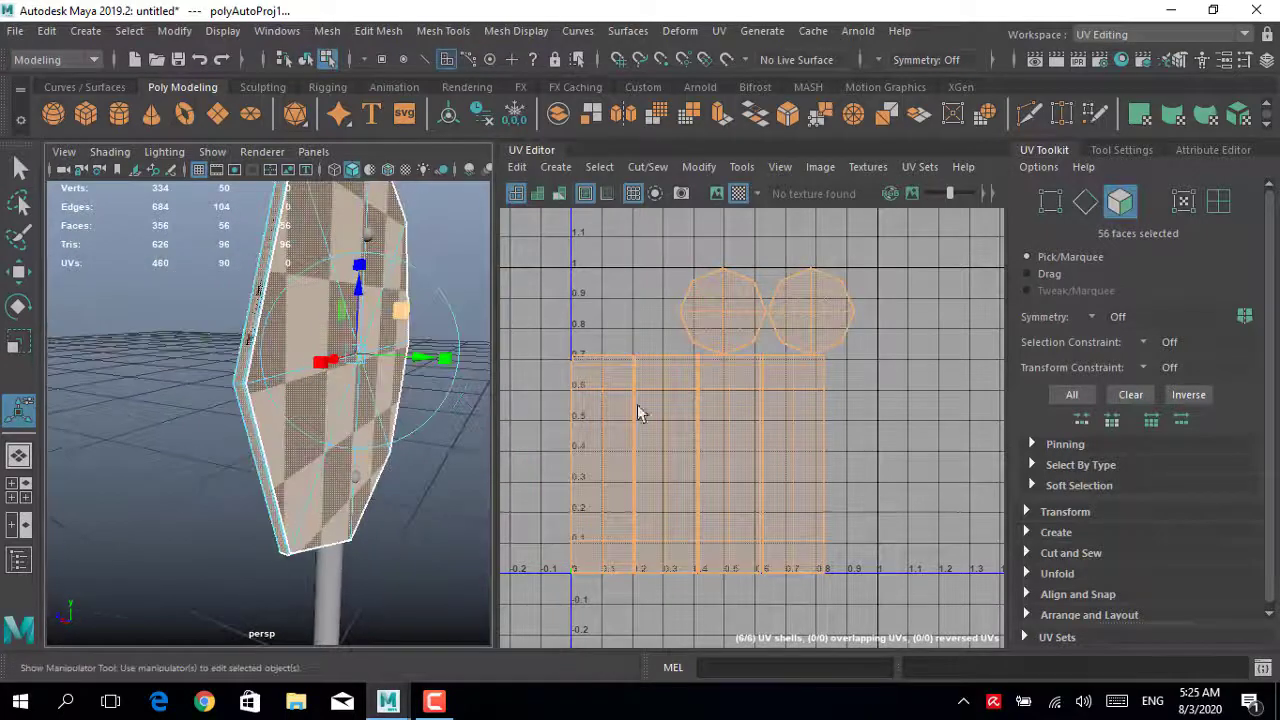
- Scale the rim shells into thin stacked strips with both octagon shells above, then select the pole
right_click_drag(677, 411, 757, 409)
left_click(695, 456)
left_click(728, 440, "shift")
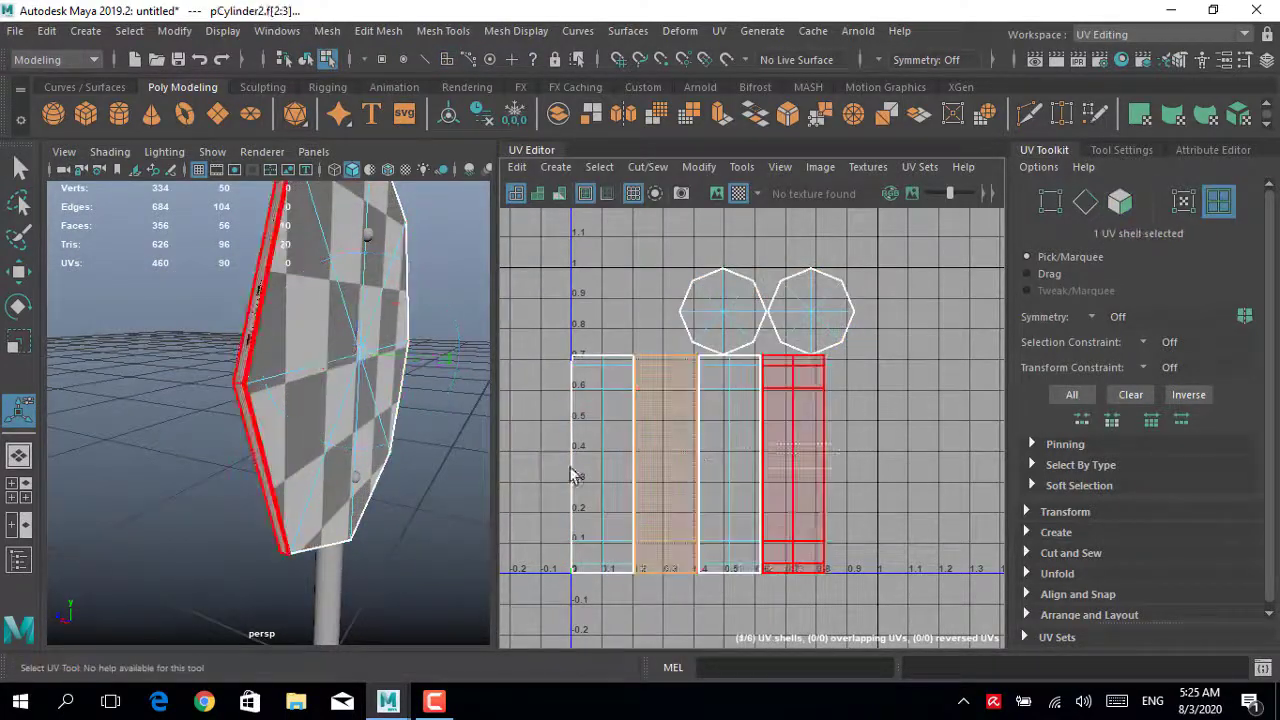
key("r")
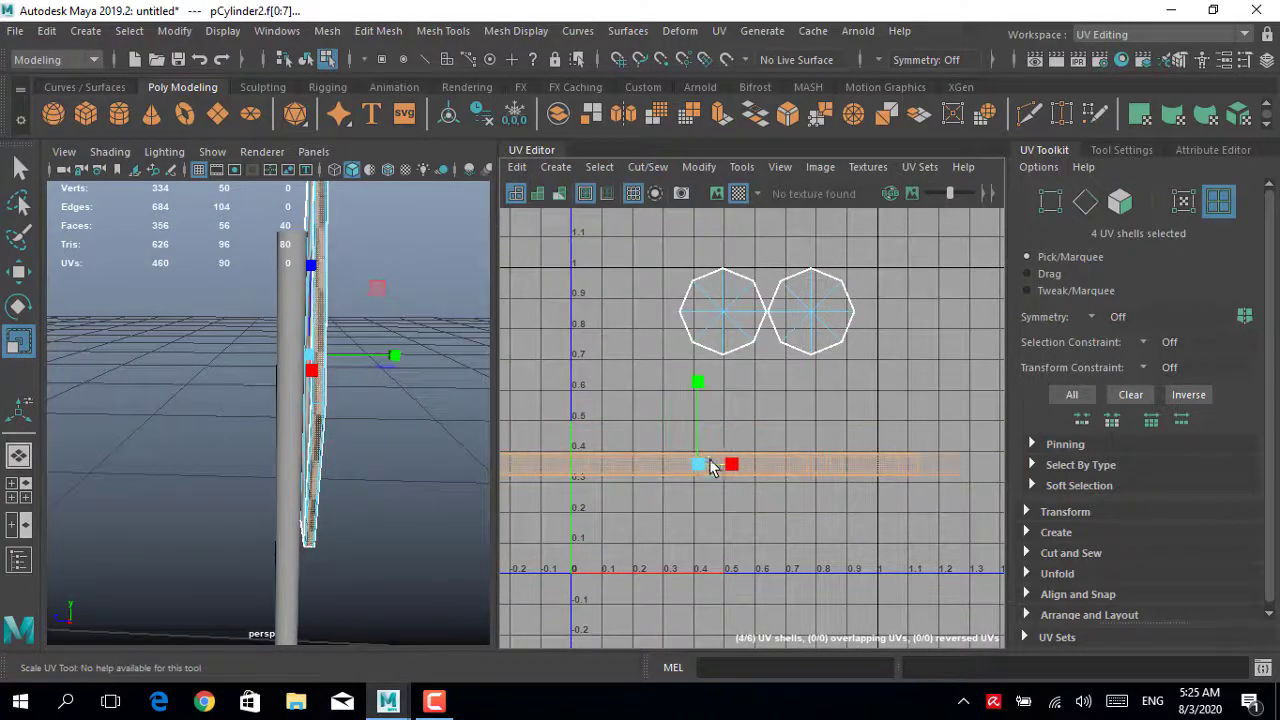
scroll(743, 463, "down", 4)
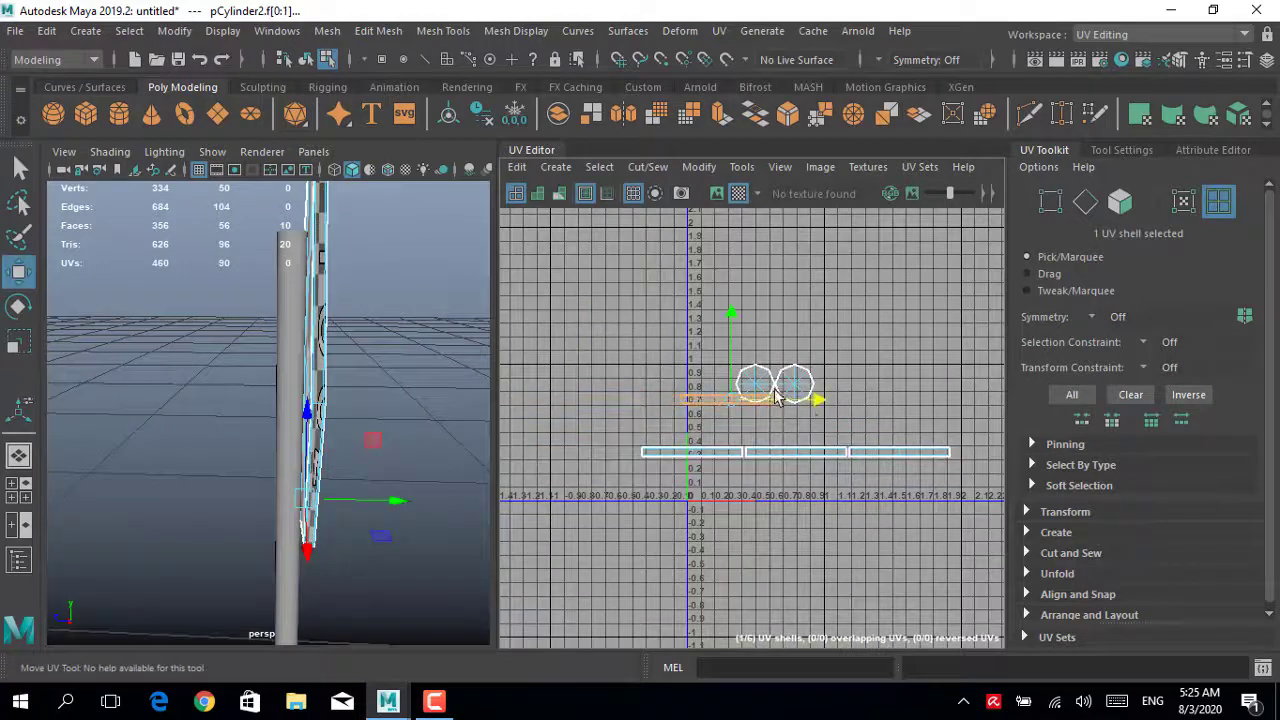
scroll(775, 395, "up", 3)
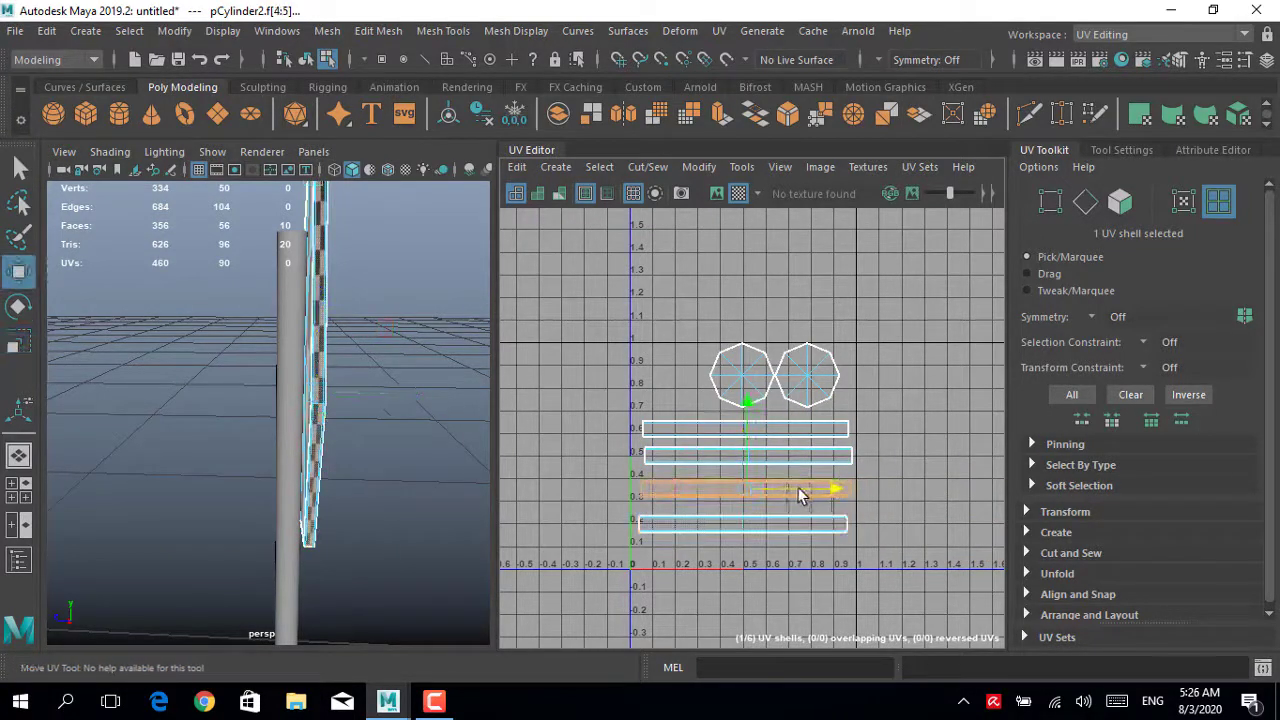
left_click_drag(200, 349, 343, 371, "alt")
left_click_drag(743, 371, 783, 375)
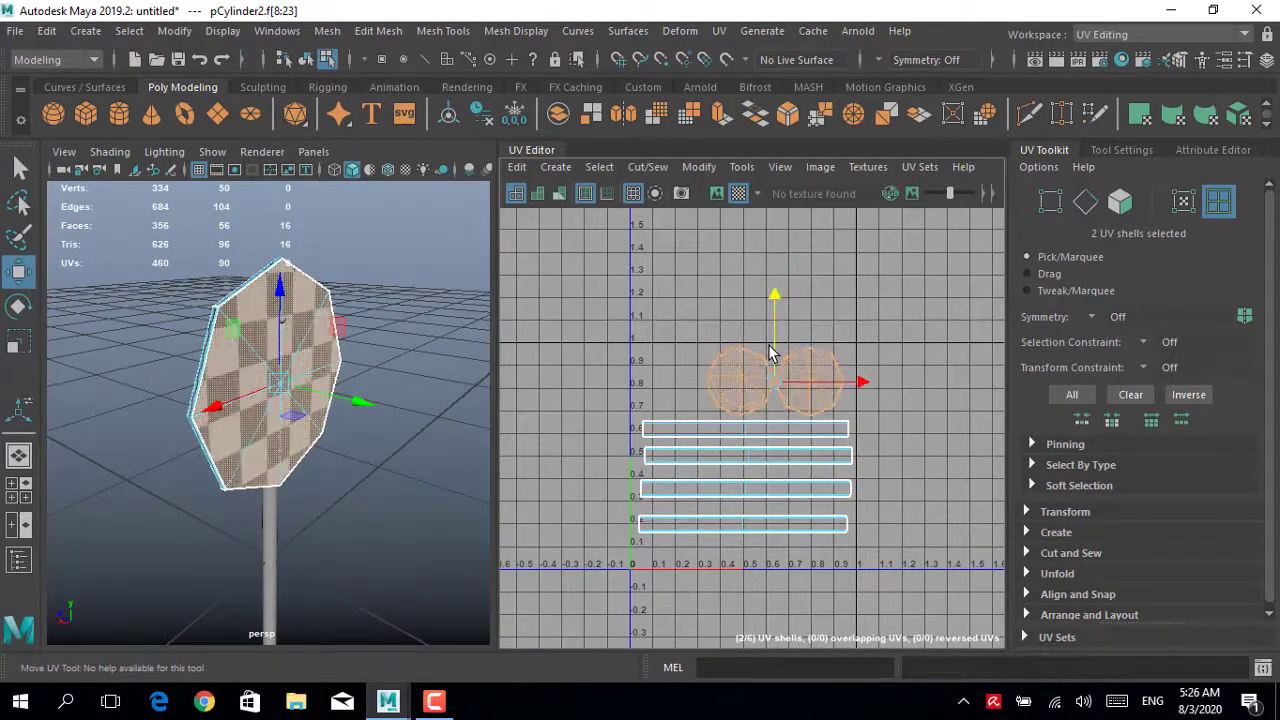
right_click_drag(265, 268, 265, 225)
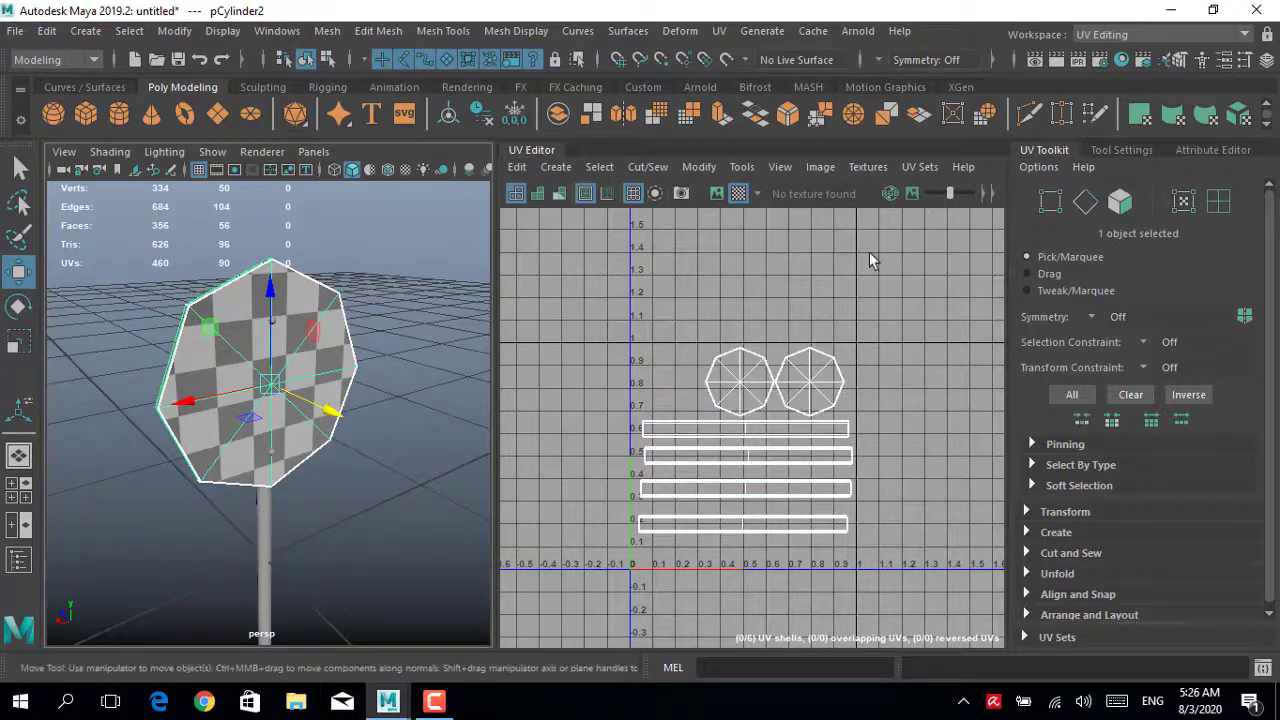
left_click_drag(336, 385, 400, 371, "alt")
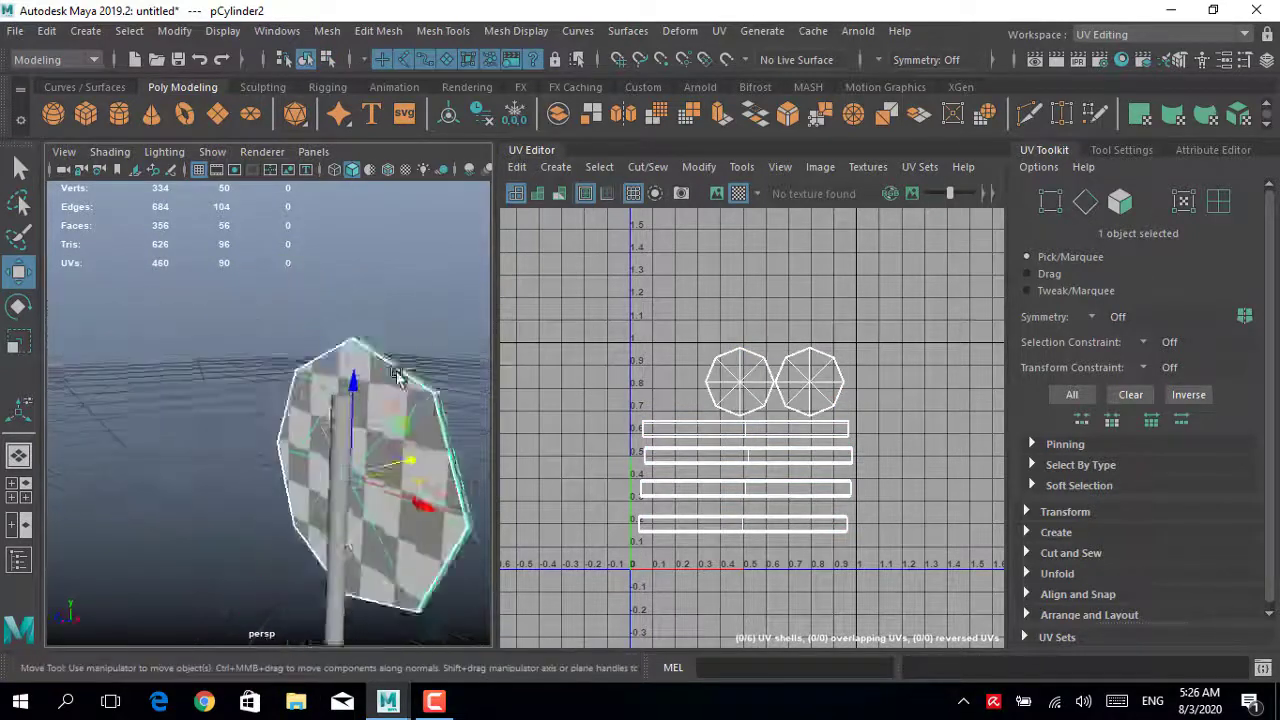
- Apply cylindrical UV mapping to the pole and squeeze its shell into 0–1 width
left_click(325, 420)
left_click_drag(462, 408, 883, 205, "alt")
left_click(1172, 118)
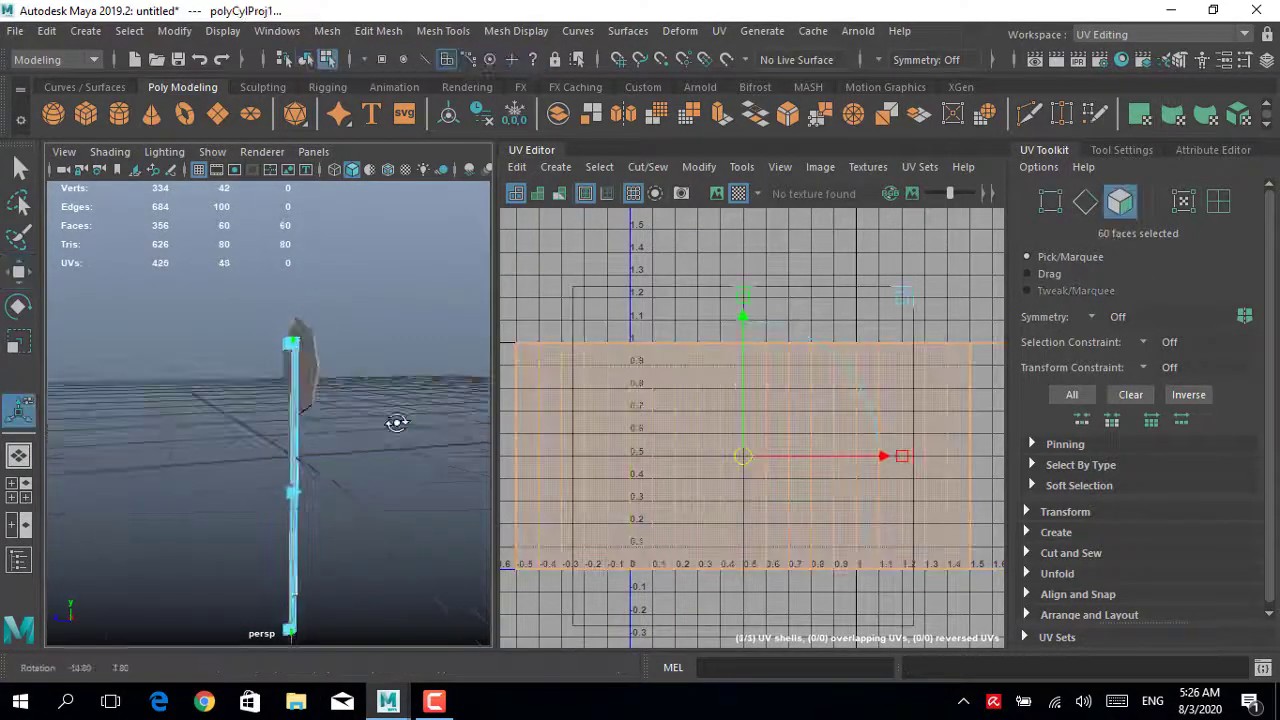
scroll(251, 323, "up", 3)
mouse_move(297, 518)
left_mouse_down("alt")
mouse_move(160, 480)
mouse_move(240, 486)
mouse_move(309, 303)
mouse_move(363, 335)
left_mouse_up("alt")
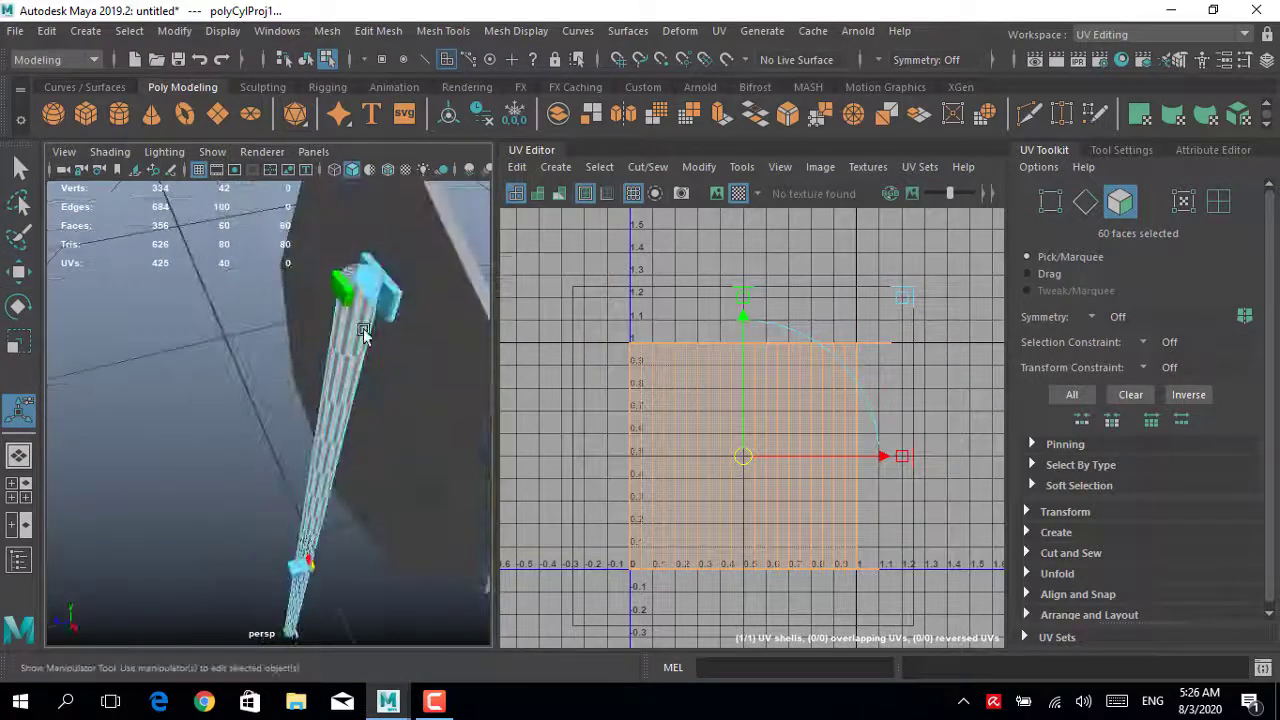
left_click_drag(325, 420, 357, 293, "alt")
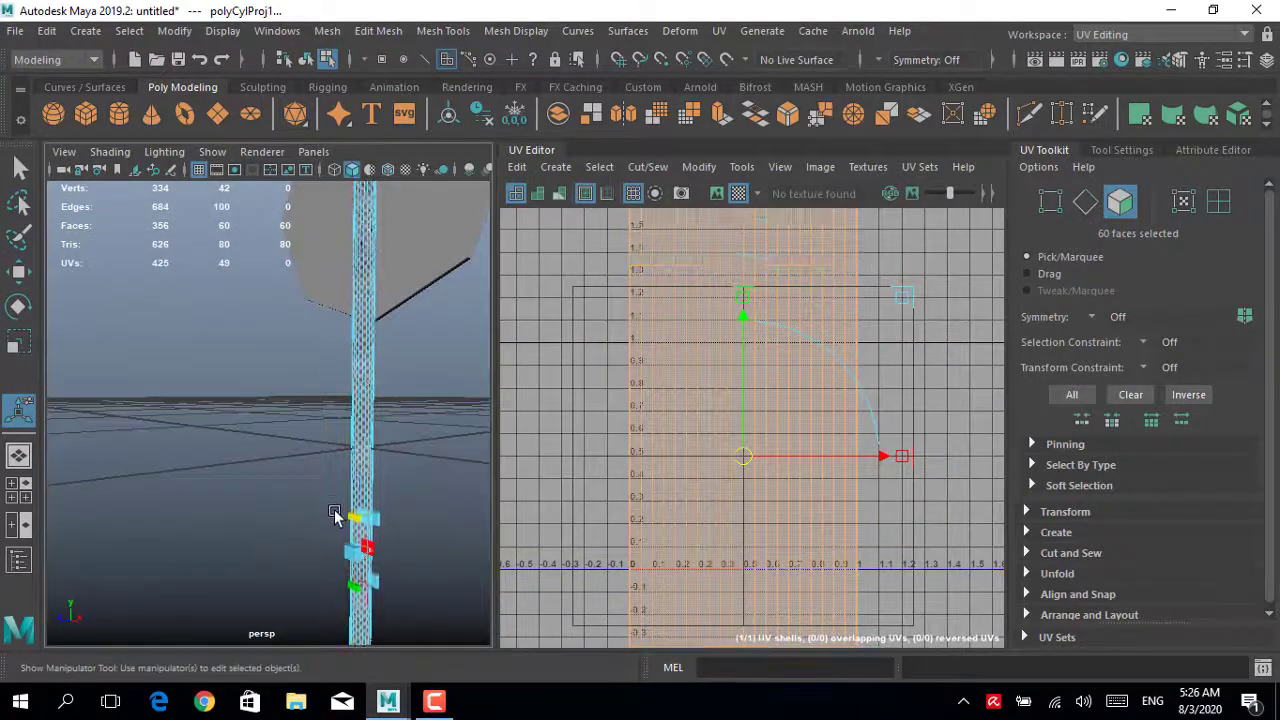
scroll(266, 408, "up", 3)
scroll(294, 414, "up", 3)
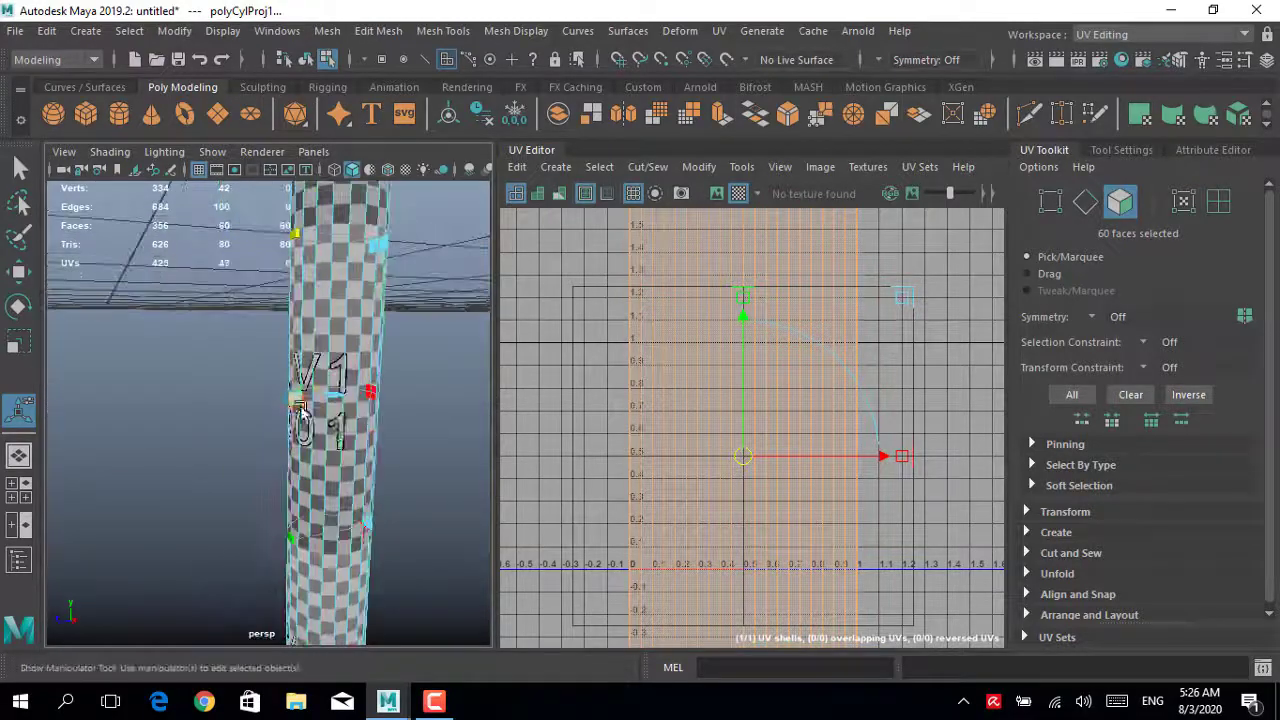
scroll(363, 440, "down", 5)
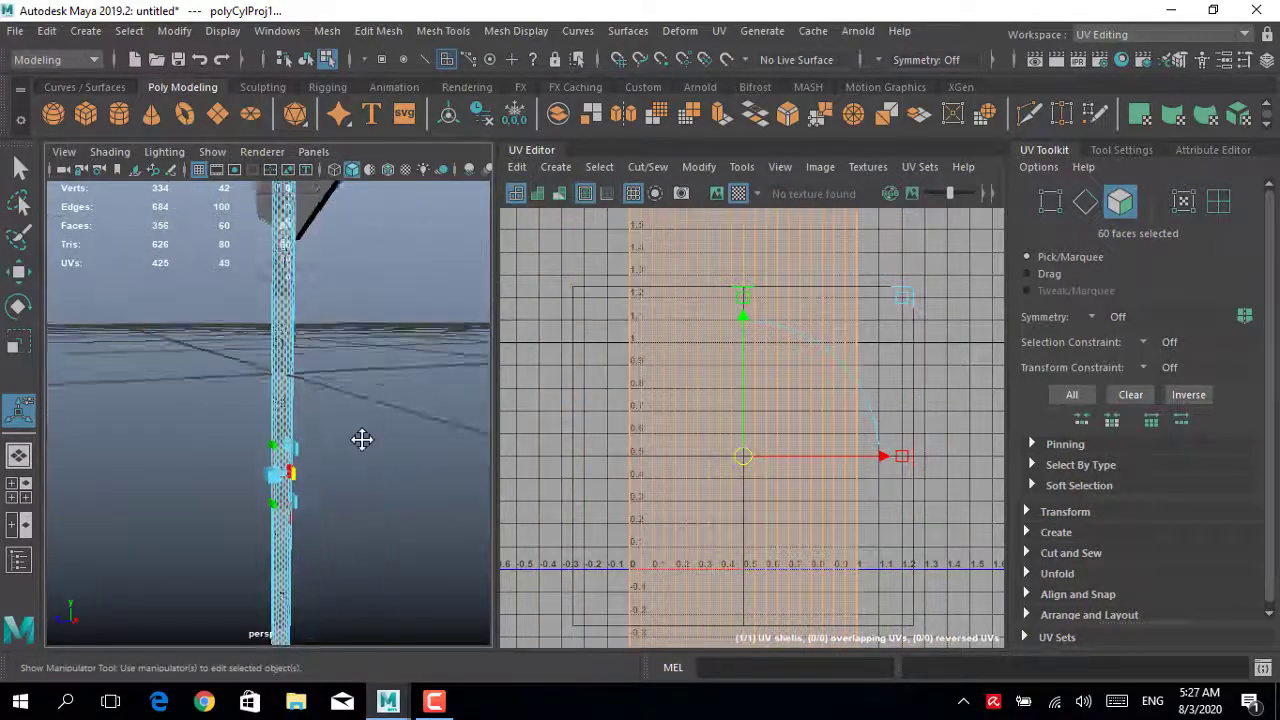
scroll(785, 354, "down", 5)
scroll(785, 354, "up", 3)
- Try automatic UV mapping on the pole, then undo back to the cylindrical projection
right_click_drag(850, 368, 860, 314)
left_click(818, 376)
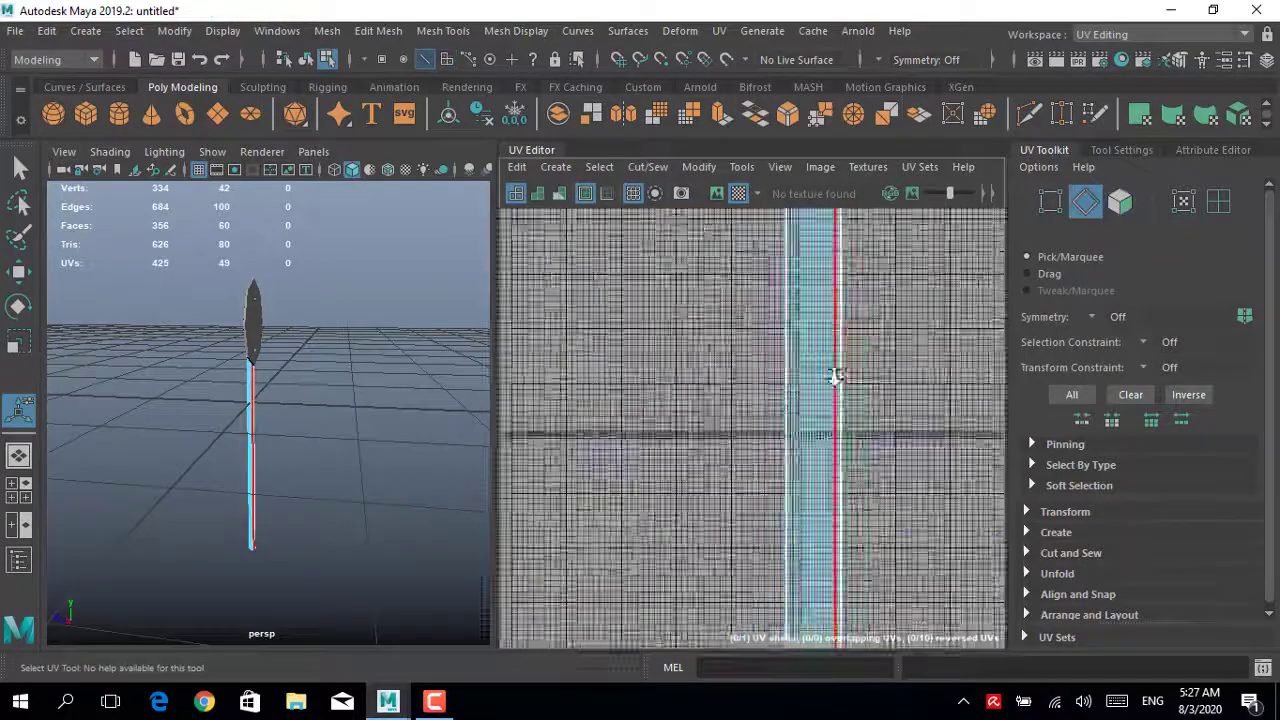
right_click(815, 383)
left_click(735, 353)
left_click_drag(882, 468, 700, 300)
mouse_move(200, 371)
left_mouse_down("alt")
mouse_move(357, 428)
mouse_move(343, 378)
mouse_move(400, 357)
left_mouse_up("alt")
left_click(343, 378)
left_click(1240, 113)
key("ctrl+z")
key("ctrl+z")
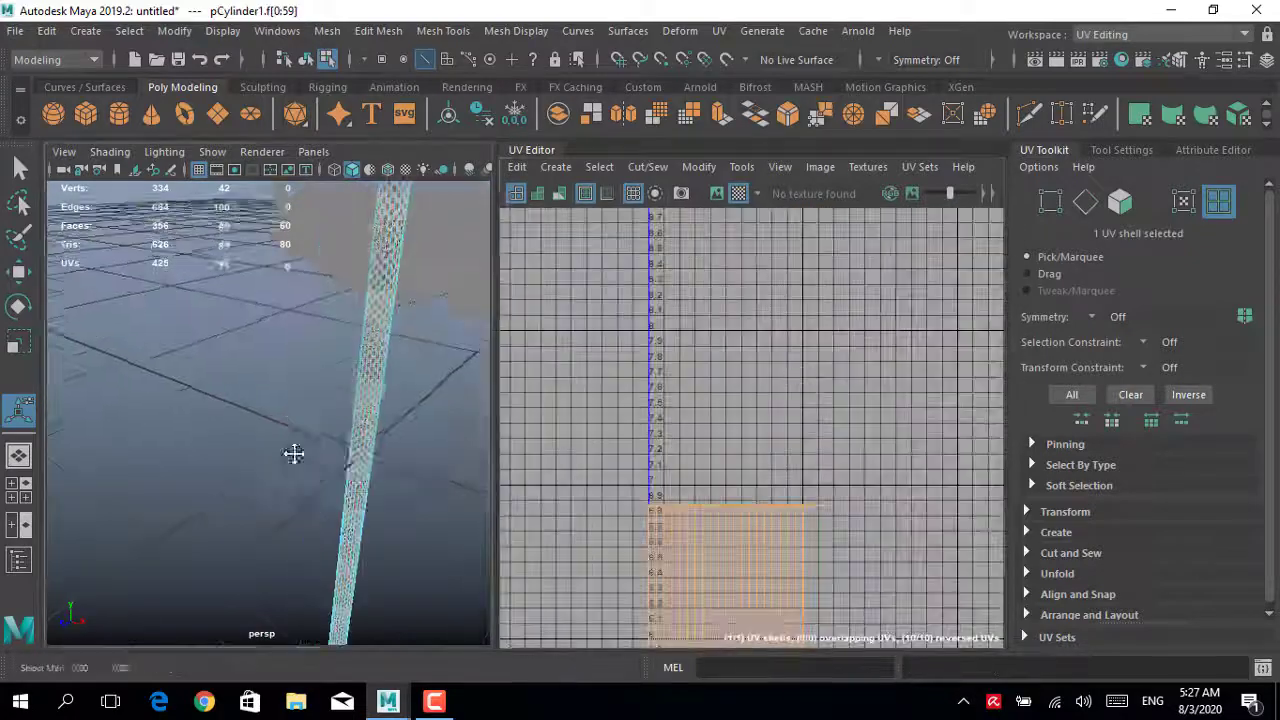
key("ctrl+z")
key("ctrl+z")
key("ctrl+z")
key("ctrl+z")
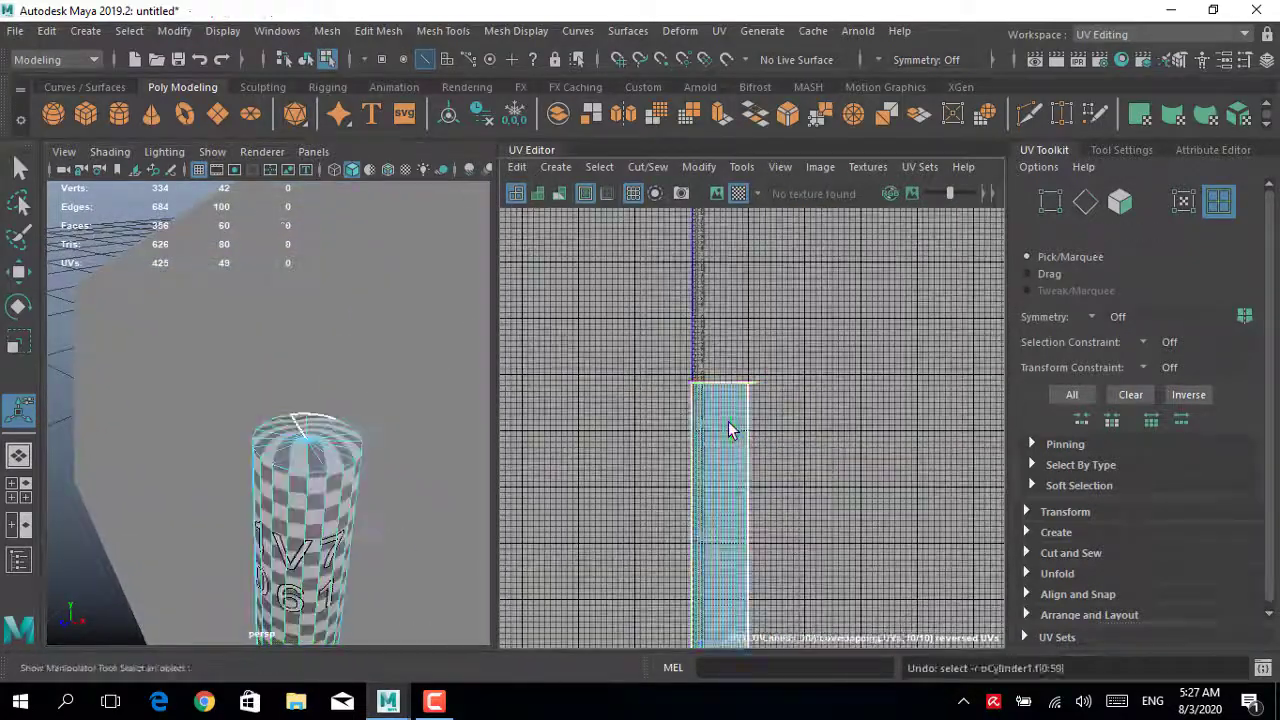
key("ctrl+z")
- Select the pole's top rim edge loop and cut the UVs along it
scroll(330, 398, "up", 3)
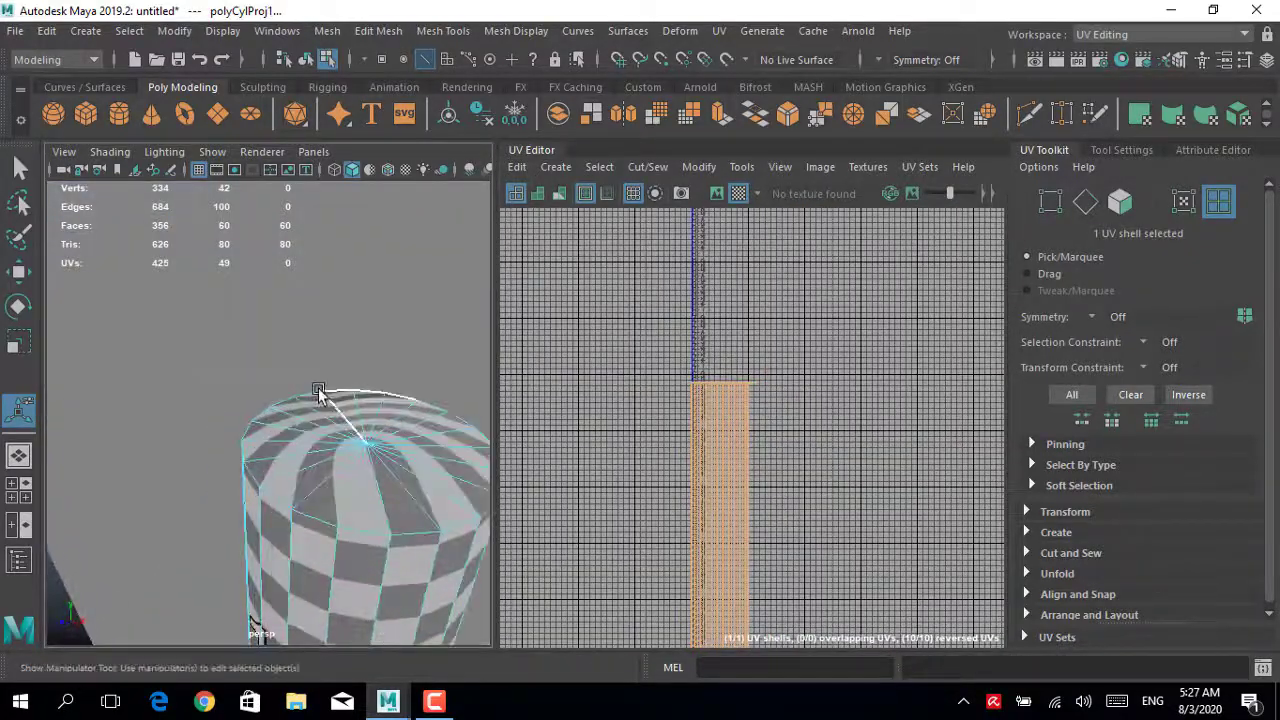
right_click(285, 190)
left_click(283, 134)
left_click(265, 378)
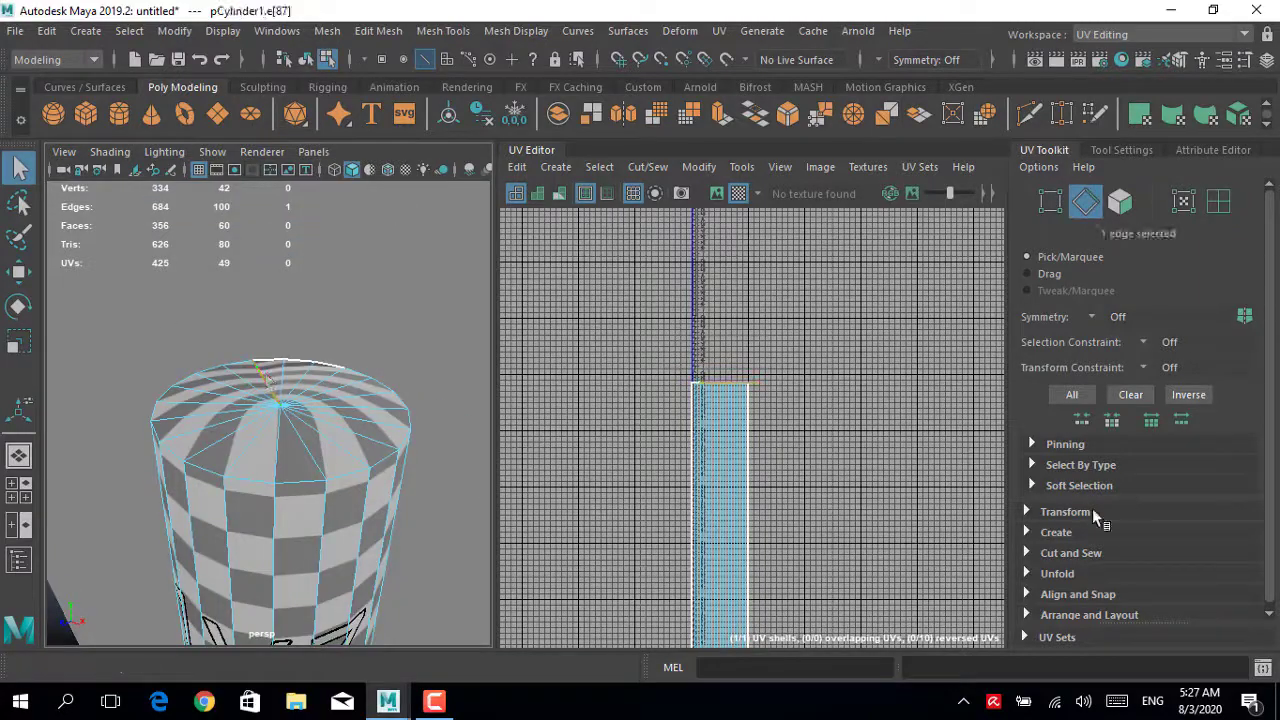
left_click(1070, 552)
double_click(265, 378)
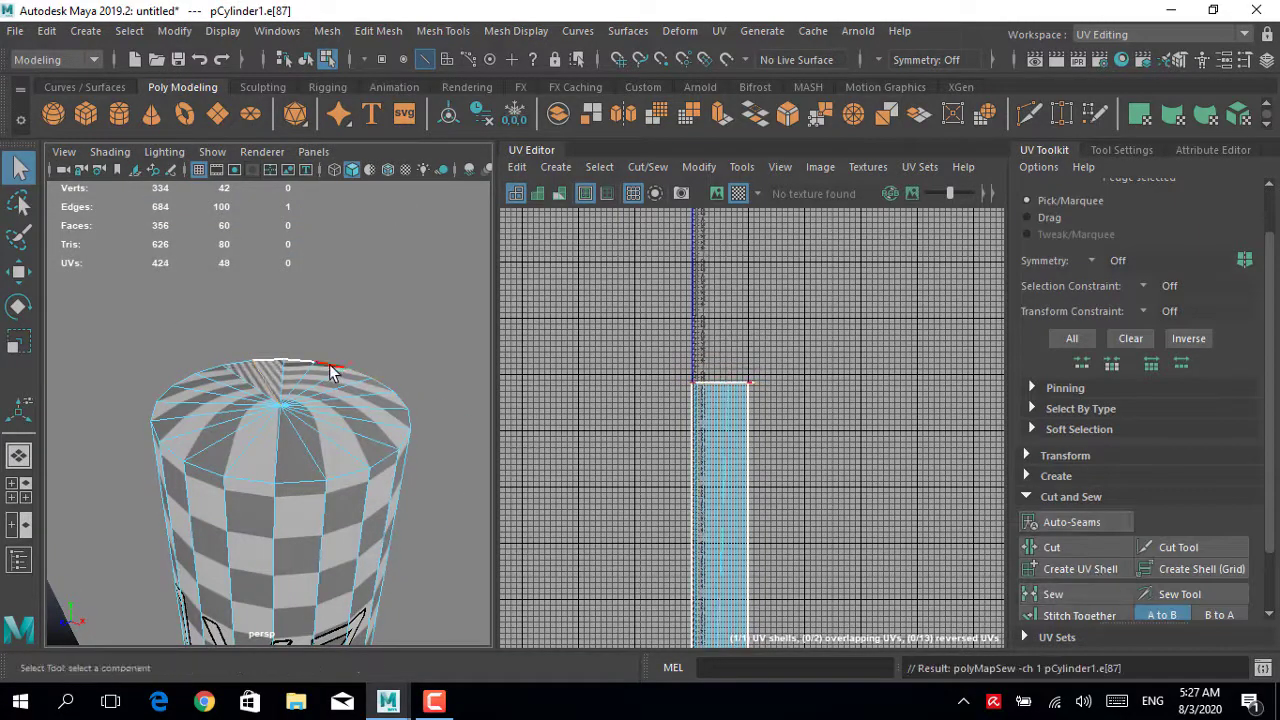
left_click(1085, 557)
- View the pole's bottom rim and select the pole's whole UV shells
left_click_drag(306, 400, 402, 302, "alt")
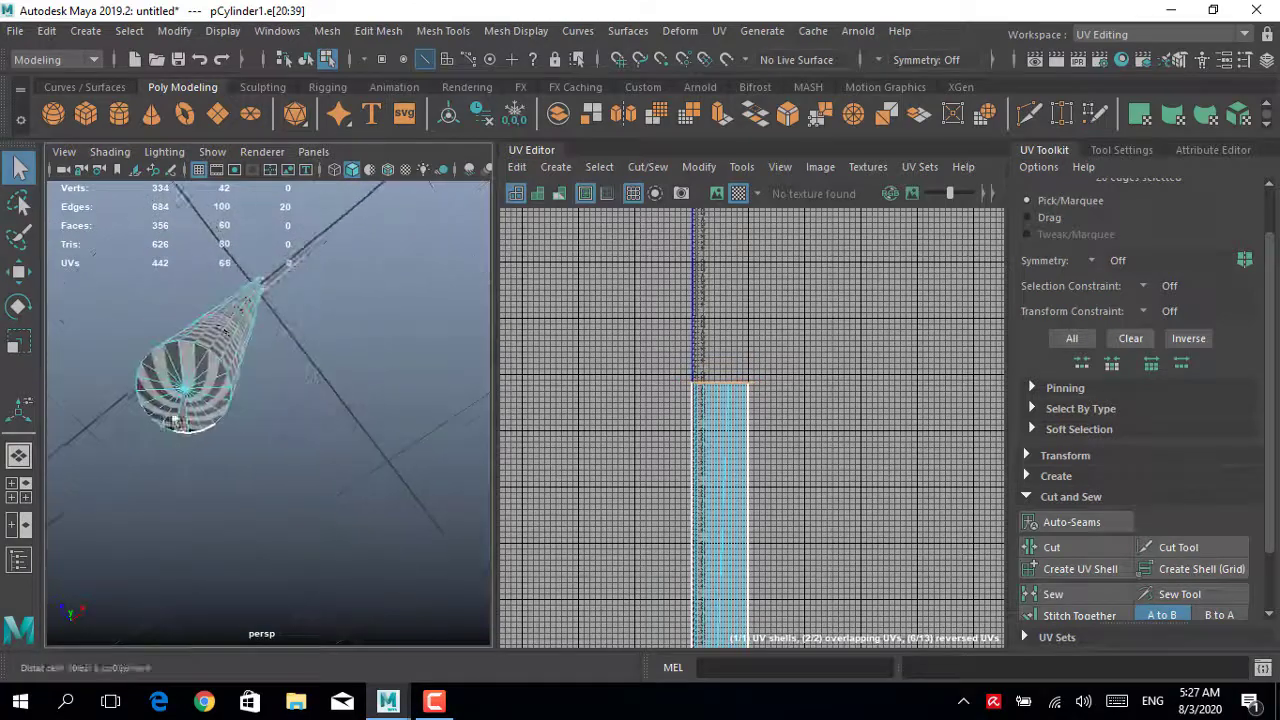
mouse_move(380, 420)
left_mouse_down("alt")
mouse_move(331, 383)
mouse_move(320, 400)
left_mouse_up("alt")
scroll(731, 320, "down", 2)
right_click(758, 332)
right_click_drag(758, 332, 679, 302)
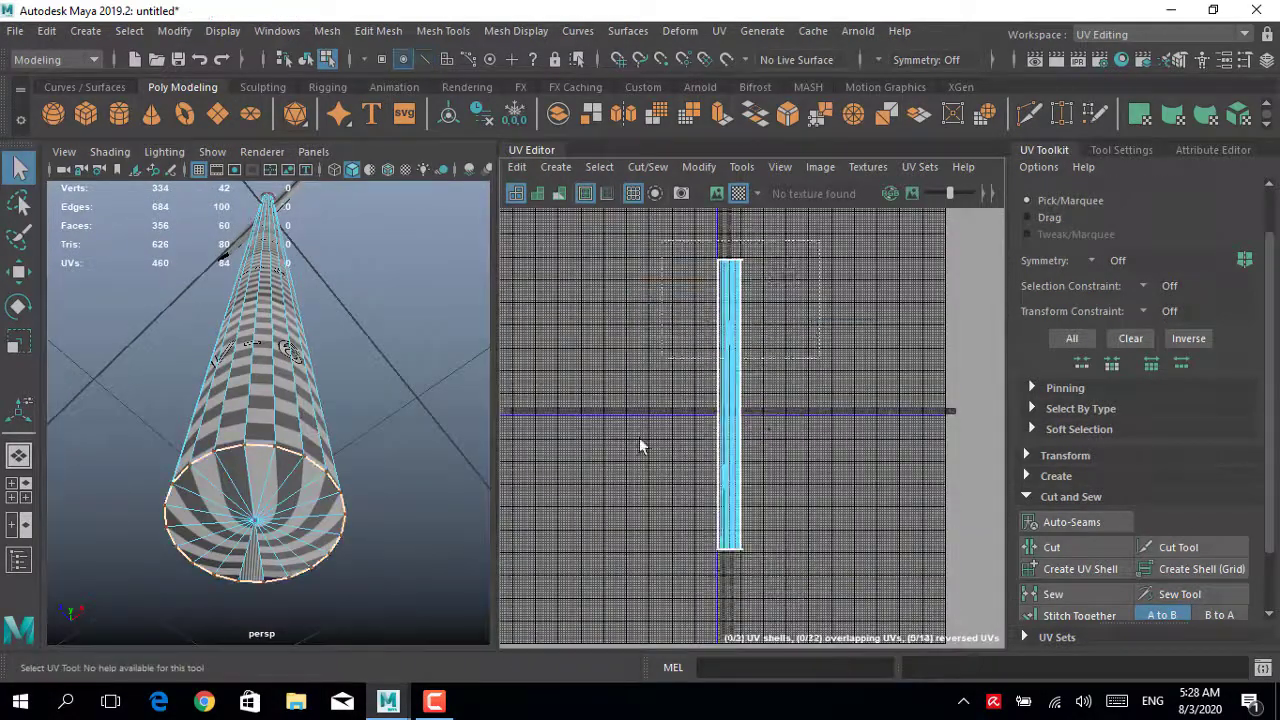
scroll(1083, 498, "down", 1)
scroll(1085, 530, "up", 1)
scroll(1087, 565, "down", 1)
- Unfold the selected pole UV shells and lay them out in 0–1 space
left_click(1087, 567)
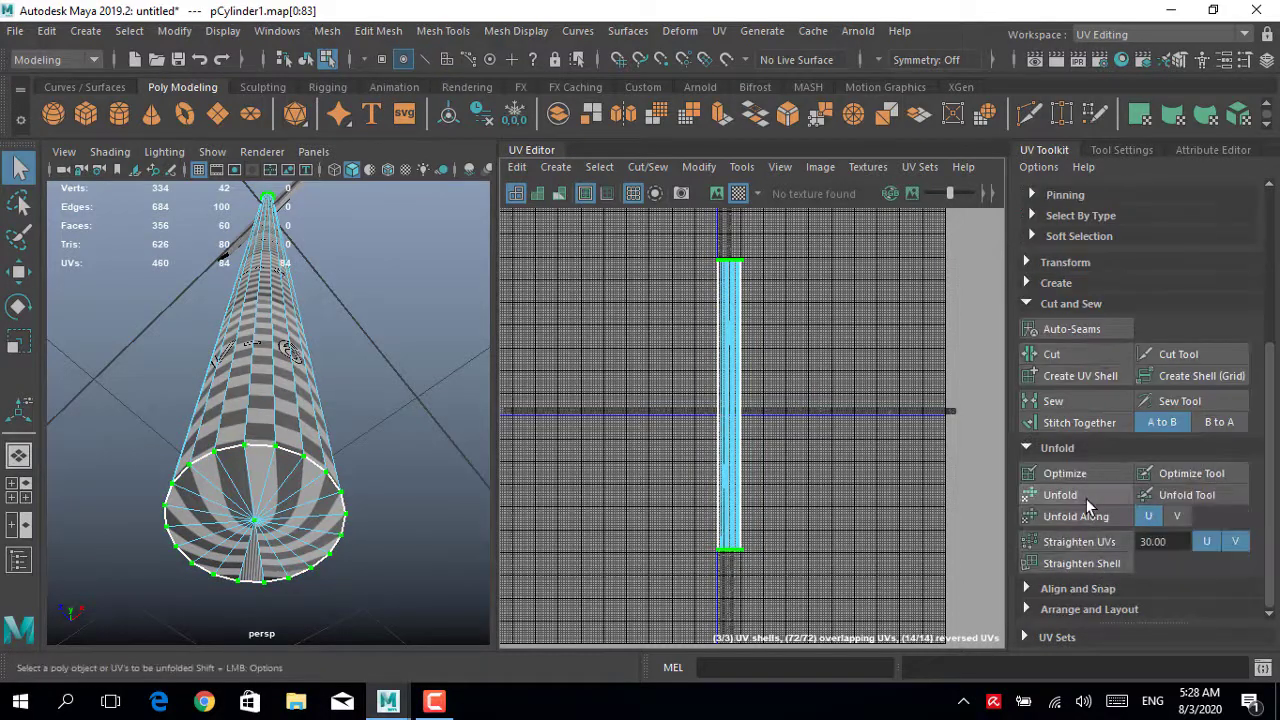
left_click(1086, 498)
left_click_drag(340, 500, 305, 547, "alt")
key("f")
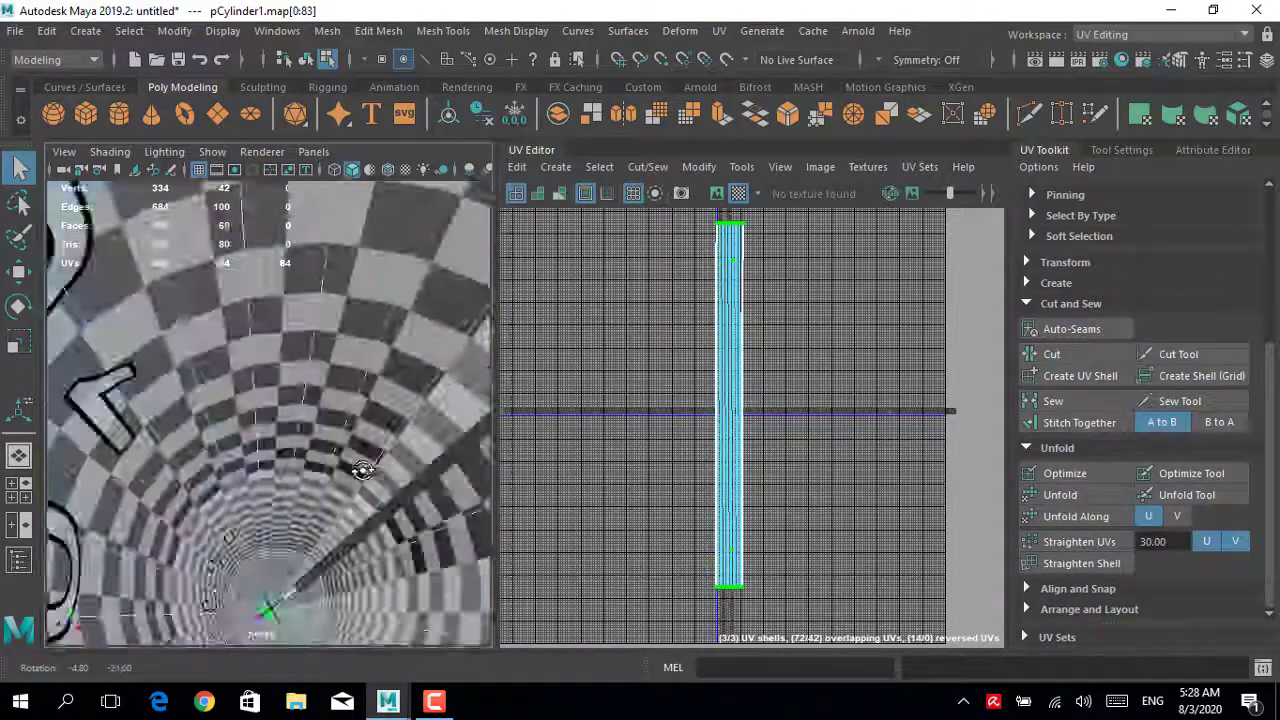
right_click_drag(750, 370, 706, 329)
left_click(1057, 637)
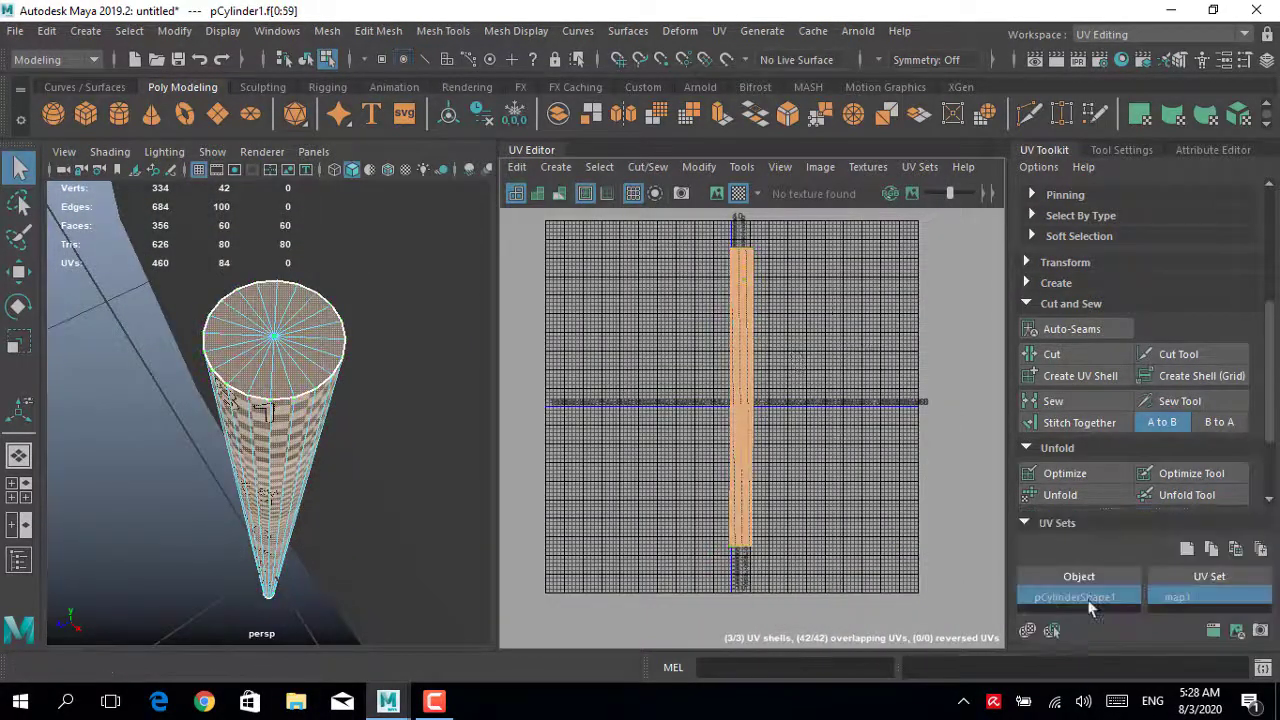
left_click(1077, 522)
left_click(1072, 608)
left_click(1080, 580)
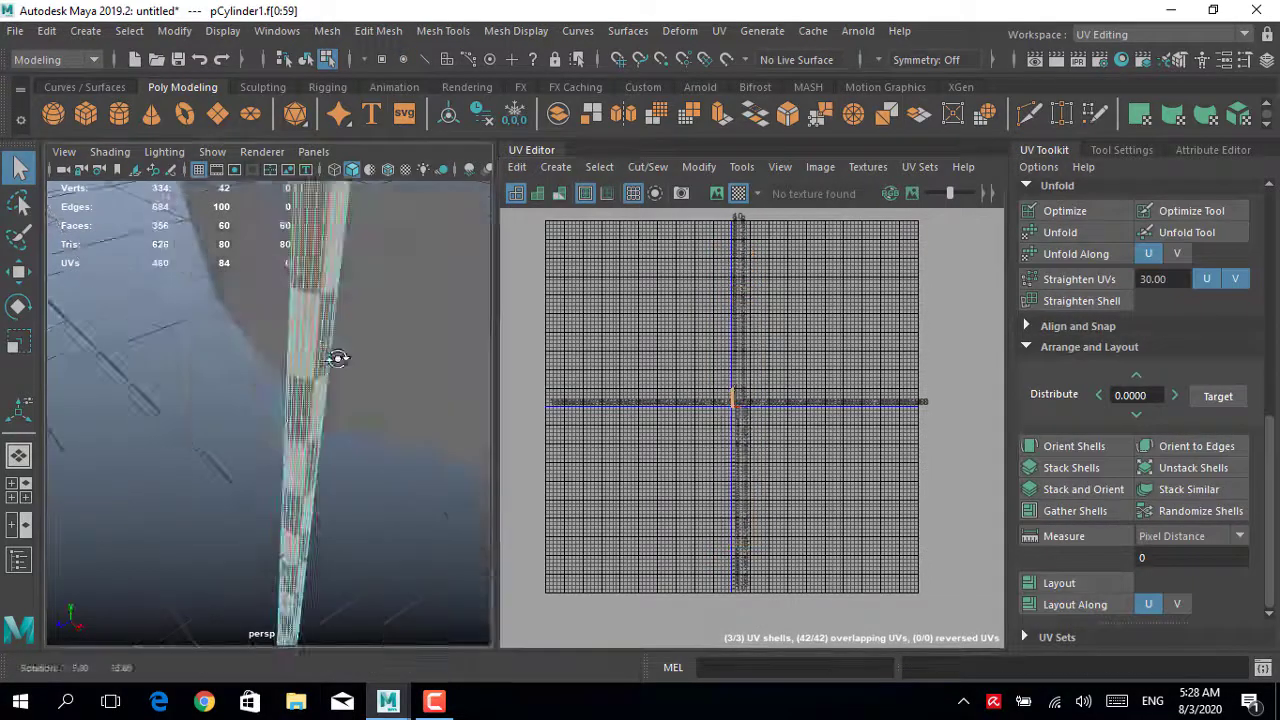
- Frame the pole and return to object selection in a single perspective view
mouse_move(337, 357)
right_mouse_down("alt")
mouse_move(340, 520)
mouse_move(300, 480)
right_mouse_up("alt")
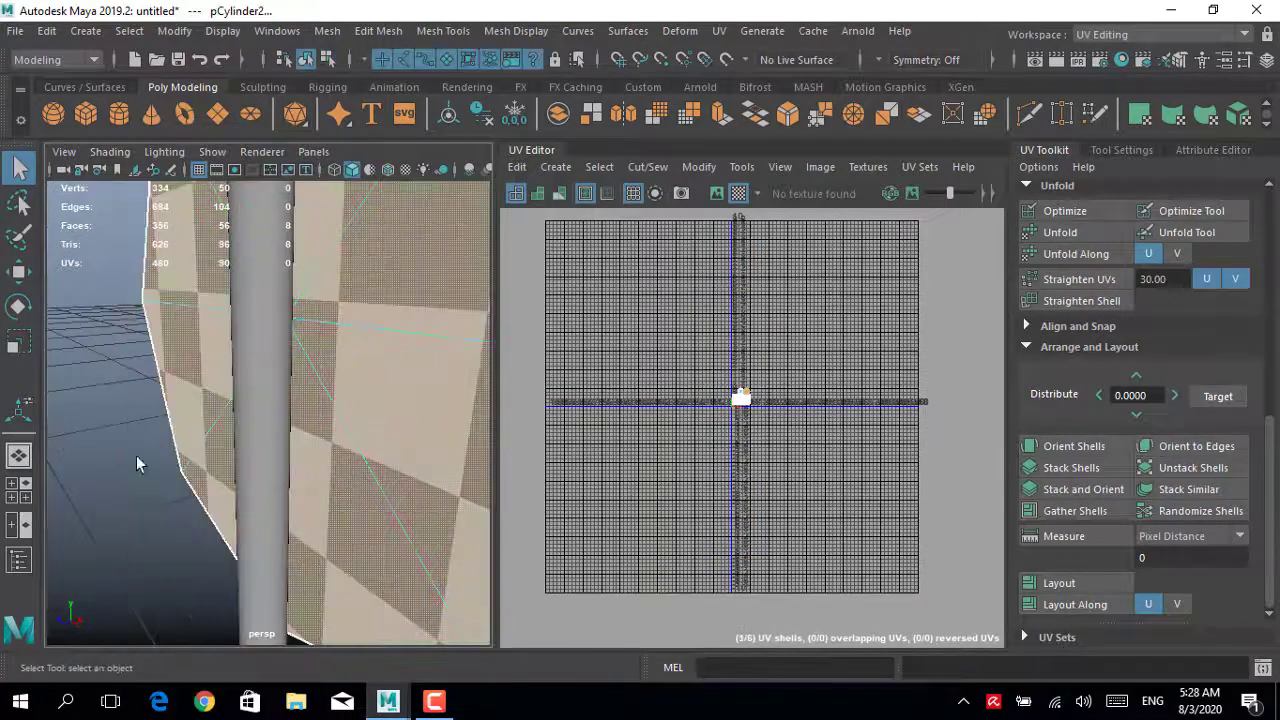
middle_click_drag(246, 548, 207, 591, "alt")
left_click_drag(207, 591, 239, 549, "alt")
left_click_drag(300, 450, 363, 509, "alt")
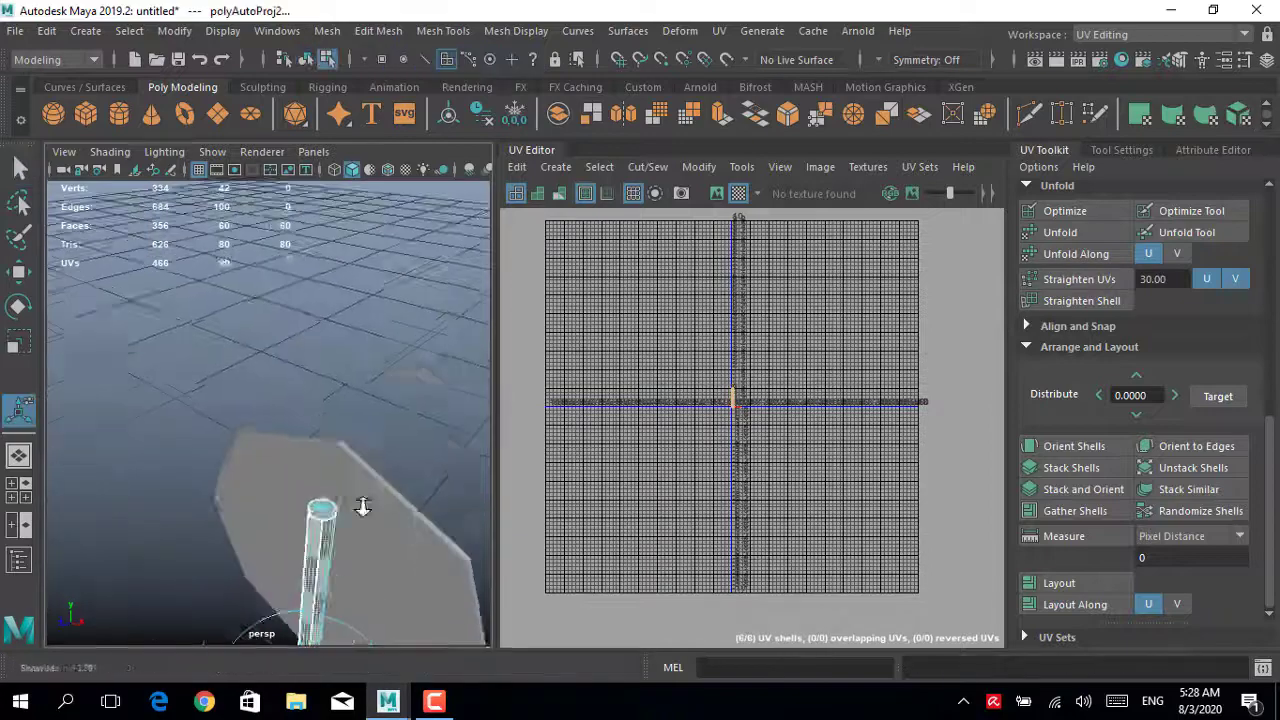
right_click_drag(363, 509, 349, 423, "alt")
left_click(349, 421)
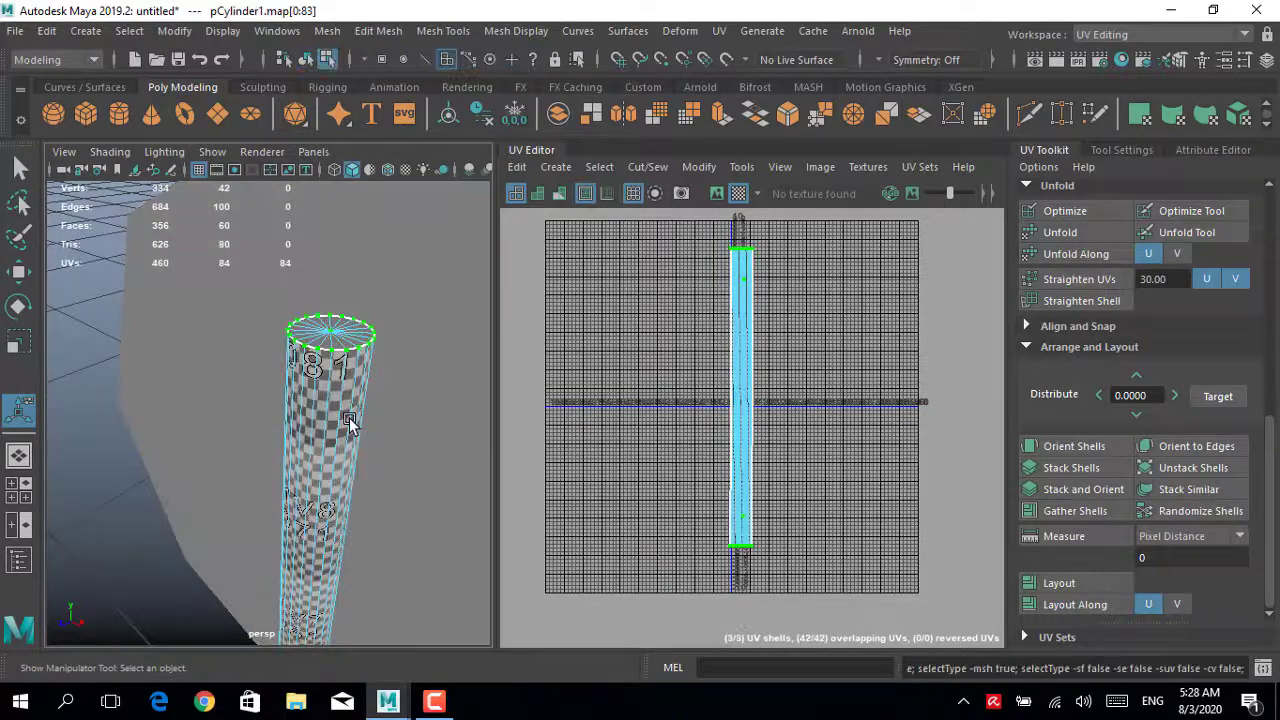
right_click_drag(320, 180, 425, 150)
key("space")
key("space")
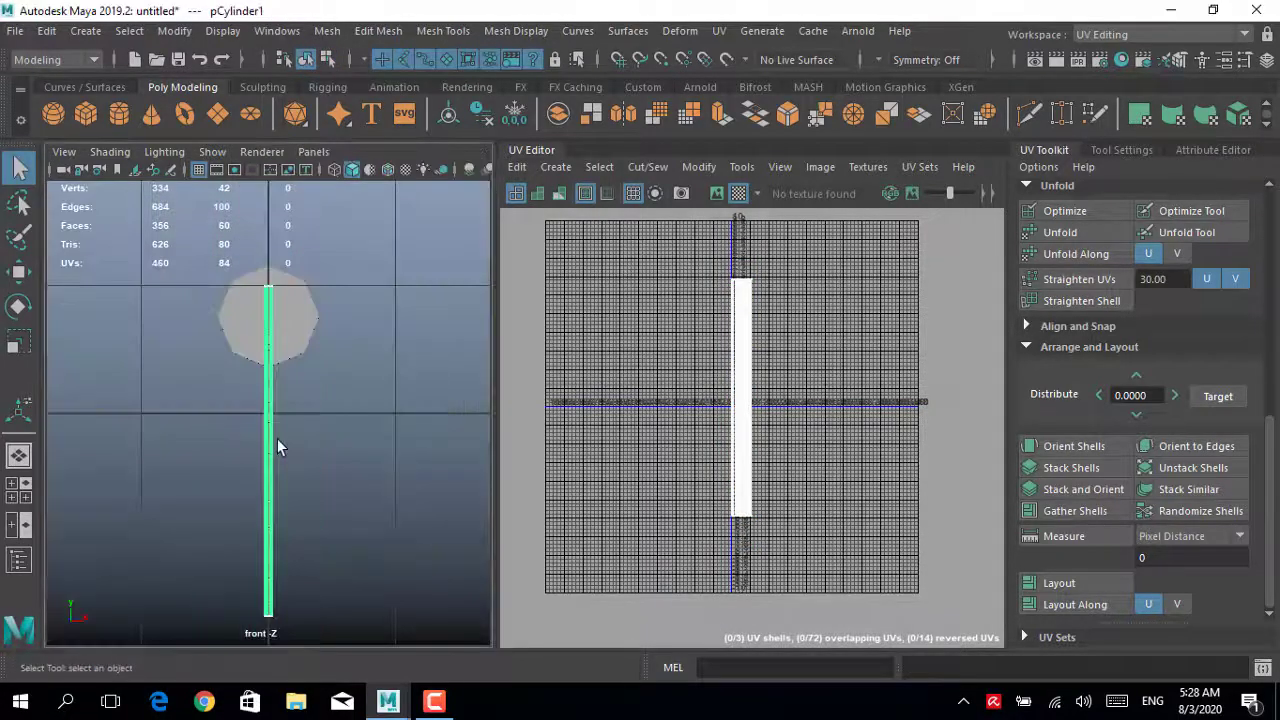
key("space")
key("space")
key("t")
- Reselect the pole cylinder and apply an automatic UV projection to it
left_click(354, 297)
left_click(293, 413)
mouse_move(293, 413)
left_mouse_down("alt")
mouse_move(323, 509)
mouse_move(286, 386)
left_mouse_up("alt")
mouse_move(286, 386)
right_mouse_down("alt")
mouse_move(397, 441)
mouse_move(380, 430)
right_mouse_up("alt")
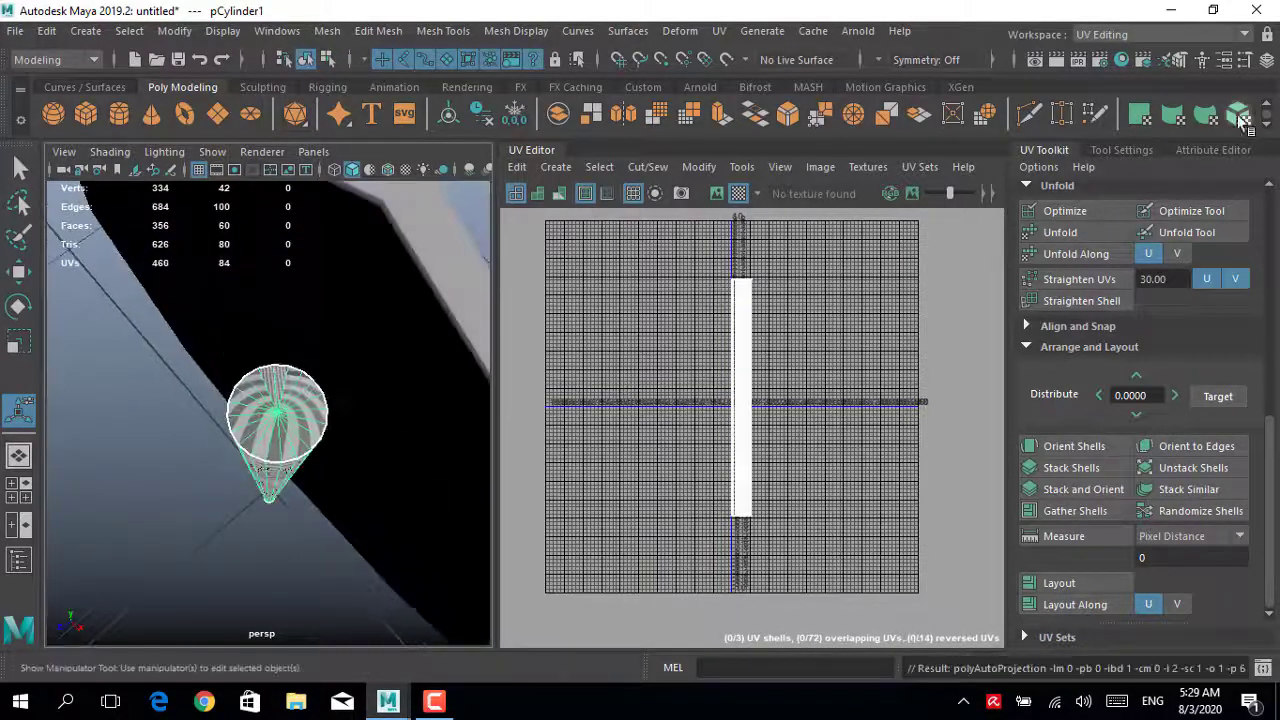
left_click(1238, 113)
scroll(800, 351, "up", 3)
scroll(793, 390, "up", 3)
scroll(623, 531, "up", 3)
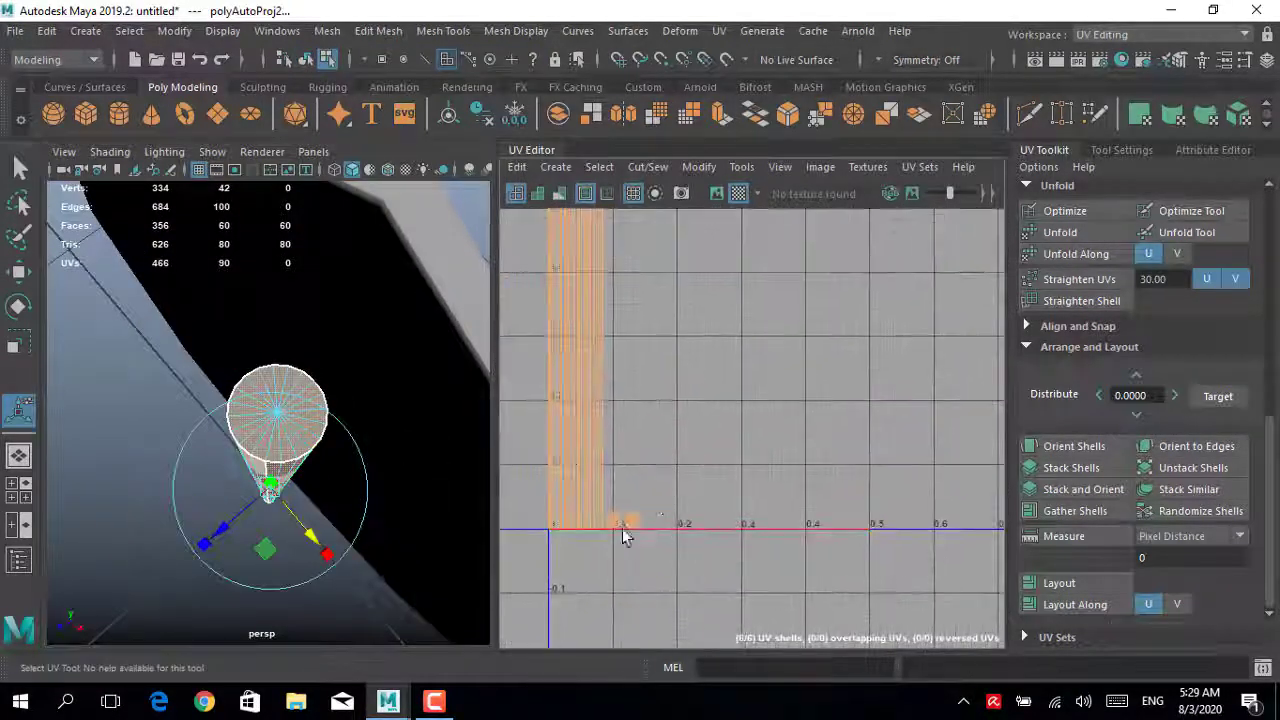
- Shrink the two round cap shells in the UV view and select the side strip
right_click_drag(651, 443, 615, 562)
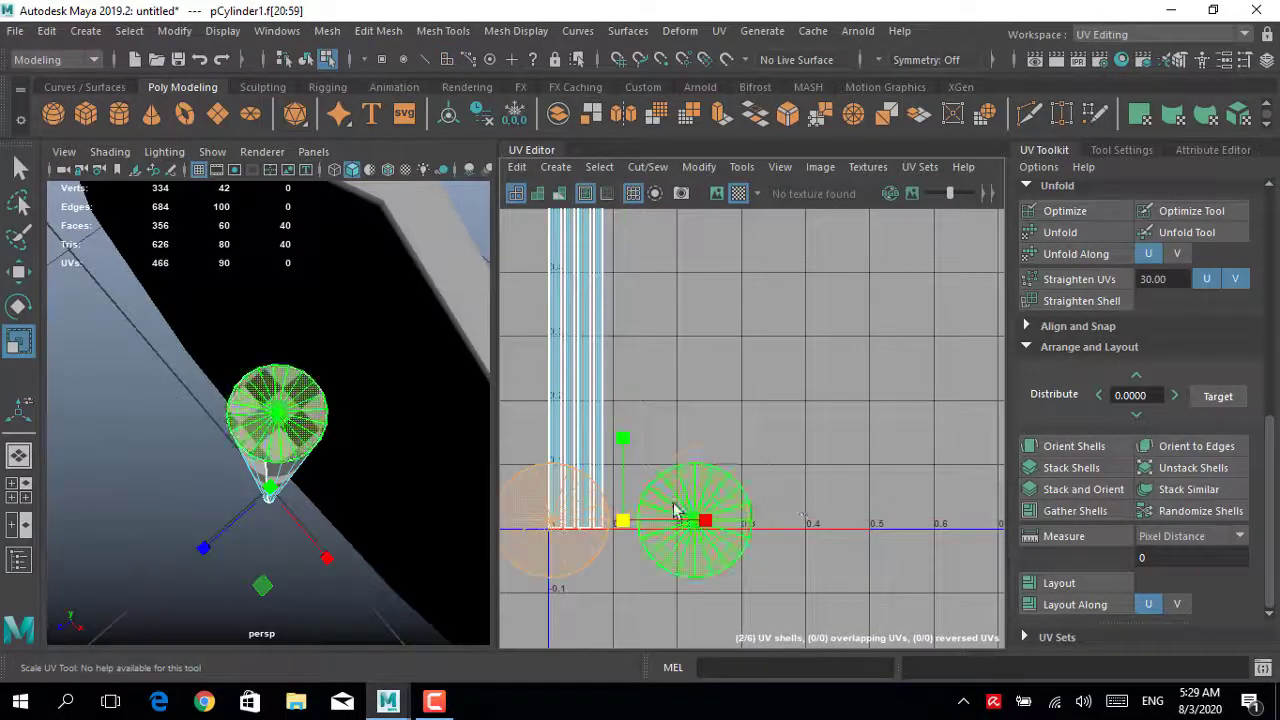
left_click_drag(630, 519, 683, 521)
key("w")
left_click_drag(320, 440, 371, 457, "alt")
left_click(596, 358)
- Scale the side strip into a thin column and move it onto the U=0 line
key("r")
scroll(610, 310, "down", 2)
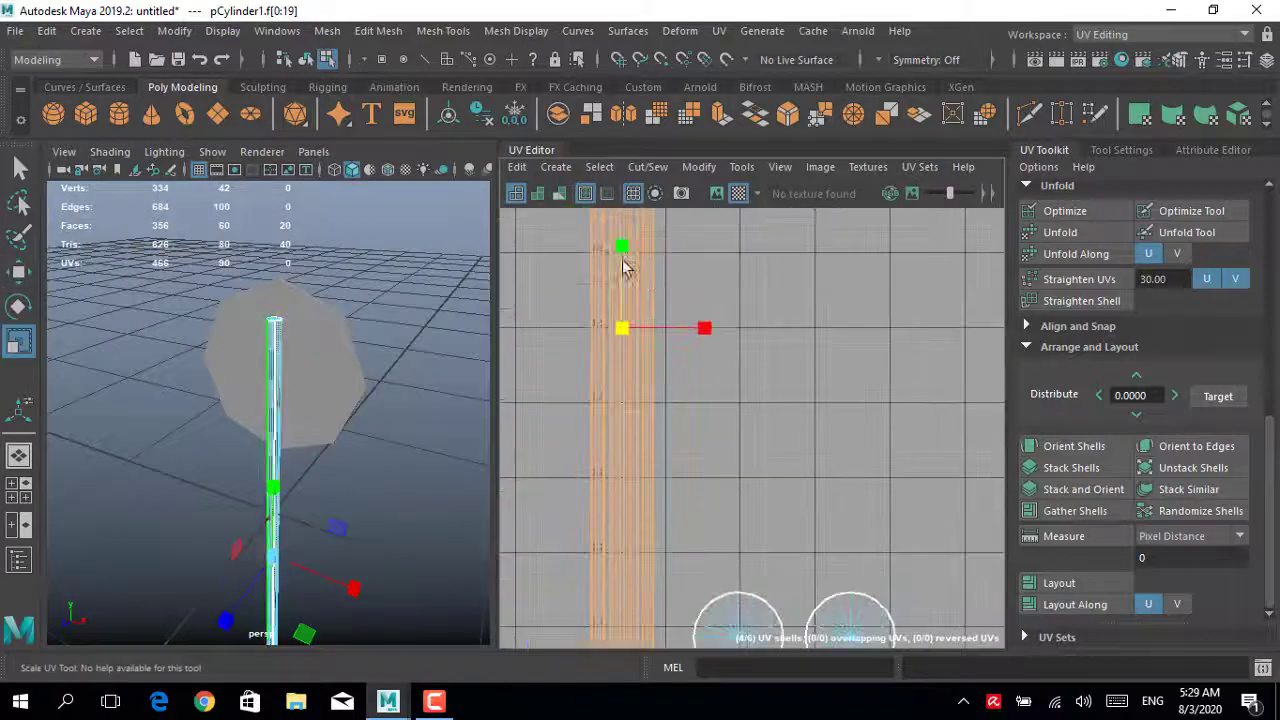
scroll(625, 300, "down", 2)
scroll(645, 355, "down", 2)
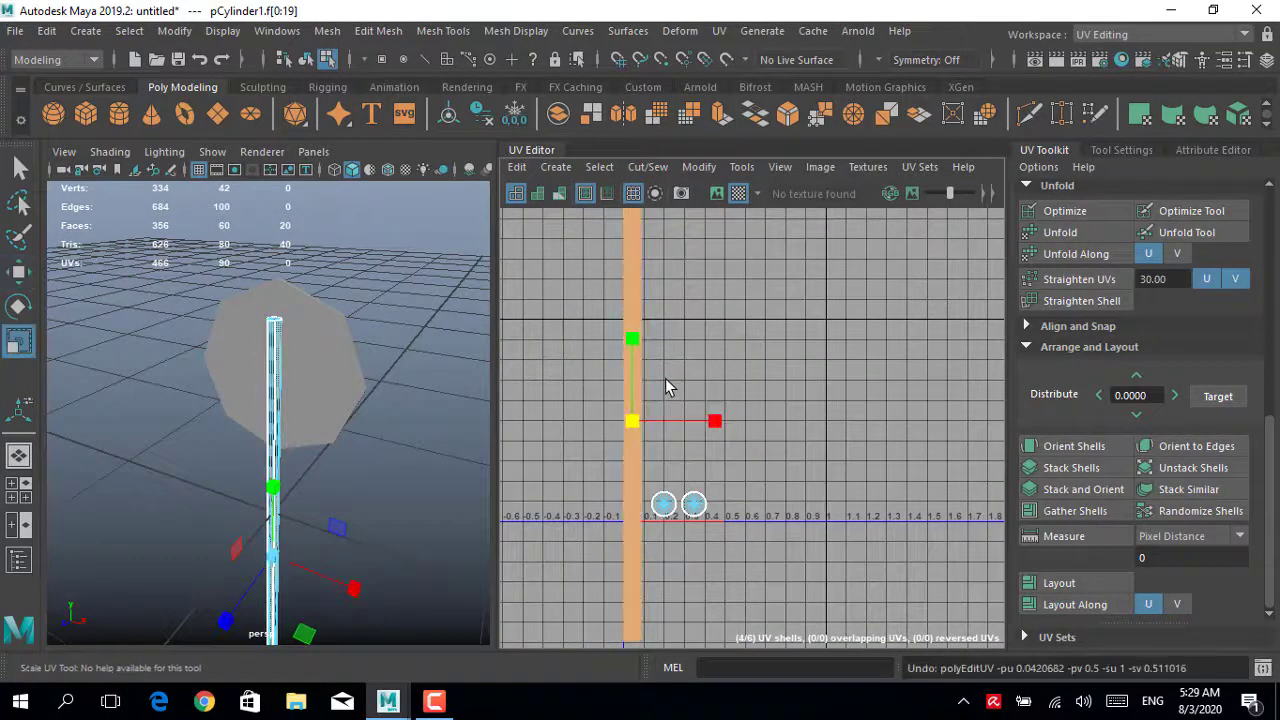
scroll(668, 388, "up", 2)
left_click_drag(680, 480, 566, 420)
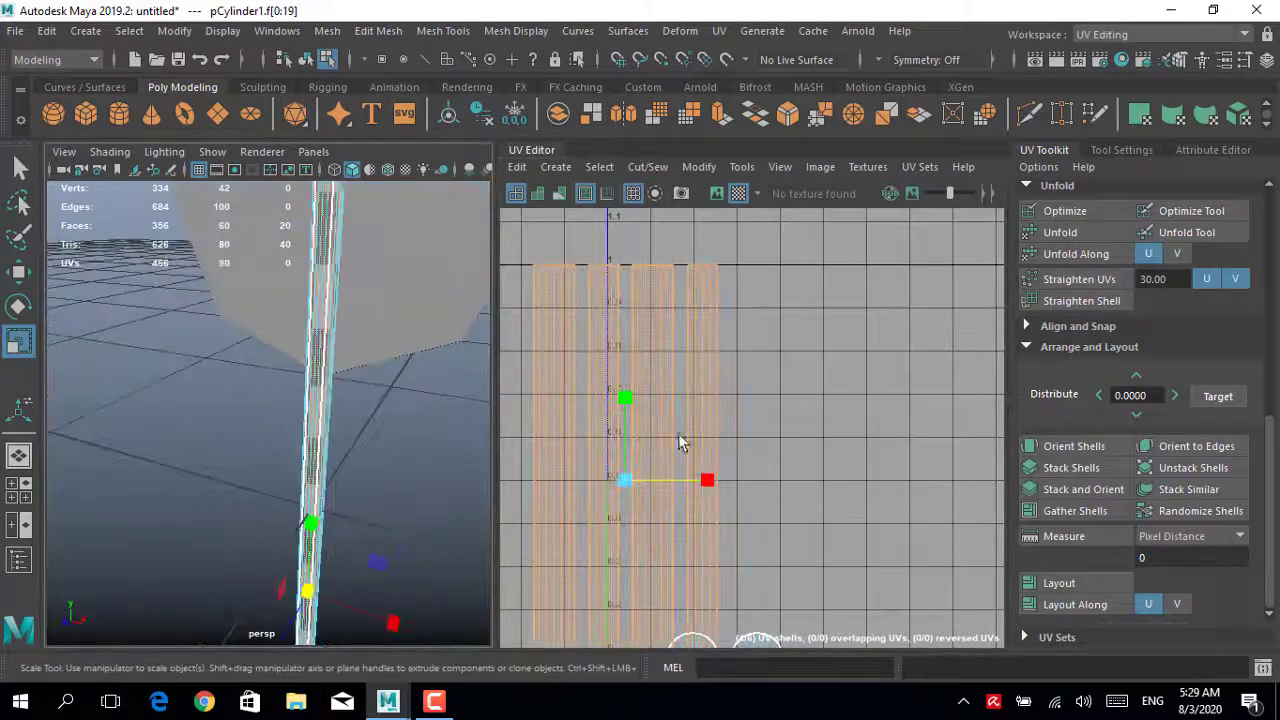
mouse_move(707, 480)
left_mouse_down()
mouse_move(777, 486)
mouse_move(617, 484)
mouse_move(650, 482)
left_mouse_up()
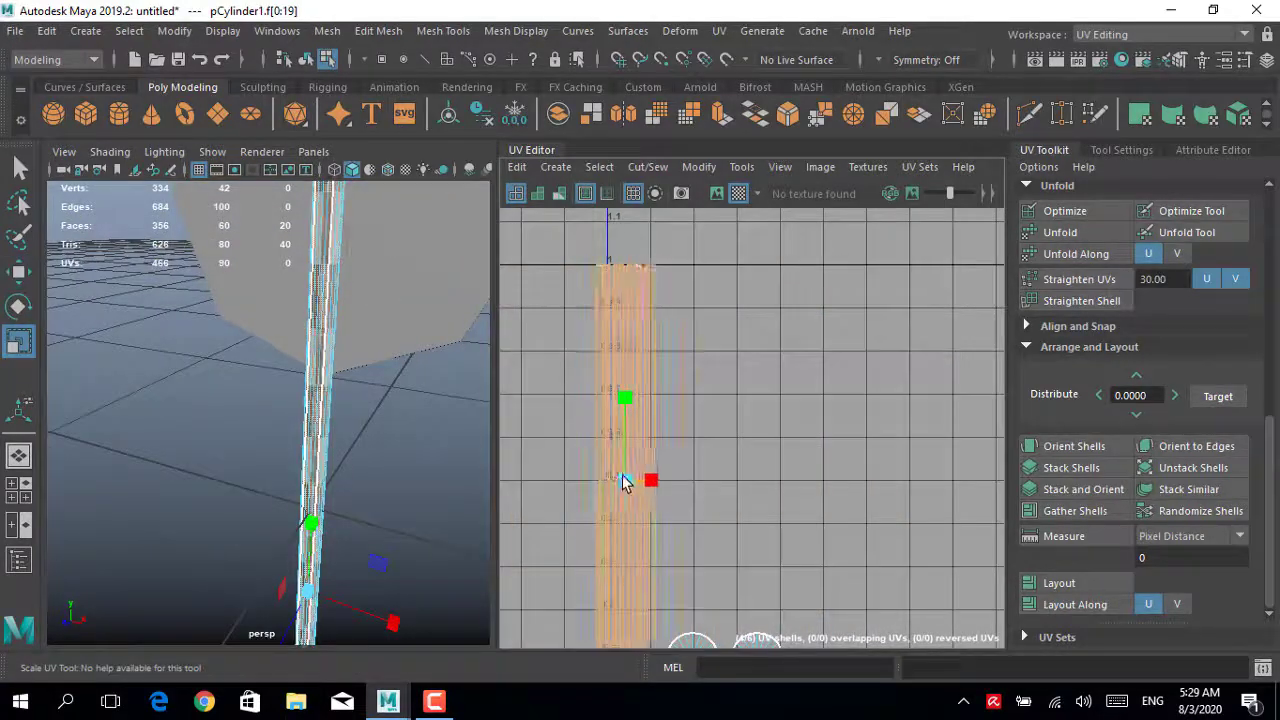
scroll(698, 410, "down", 2)
left_click_drag(675, 410, 685, 410)
- Reselect the two round cap shells for scaling
key("r")
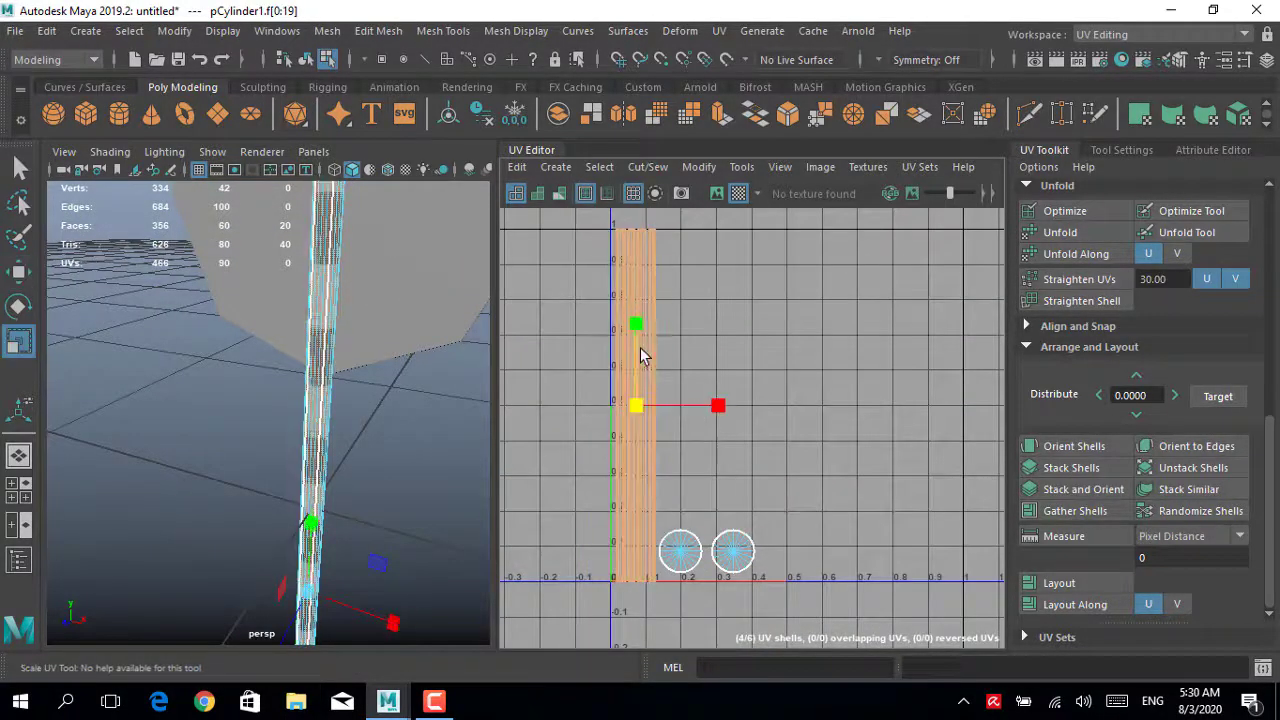
left_click_drag(677, 571, 722, 553)
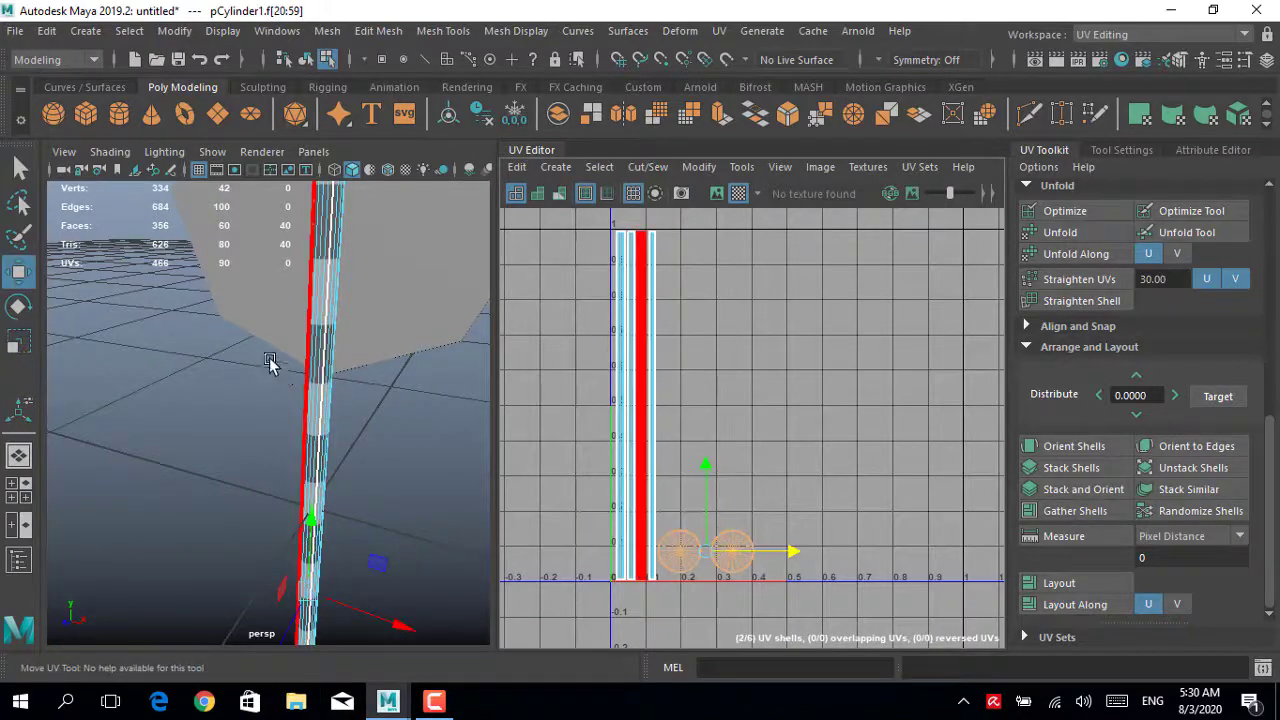
left_click_drag(270, 363, 320, 375, "alt")
left_click(1160, 34)
- Switch to the Maya Classic workspace, duplicate the hight_poly group and rename the copy low_poly
left_click(1110, 51)
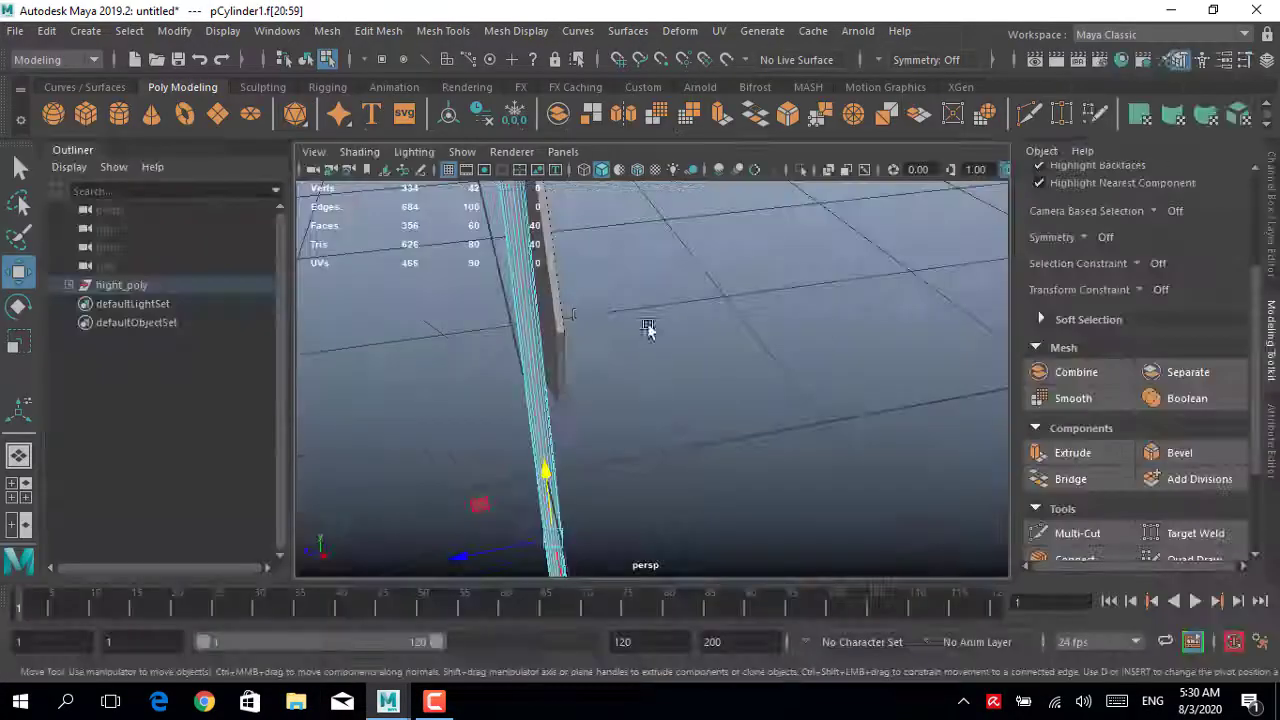
left_click(648, 330)
key("f")
left_click(178, 287)
type("low_poly1")
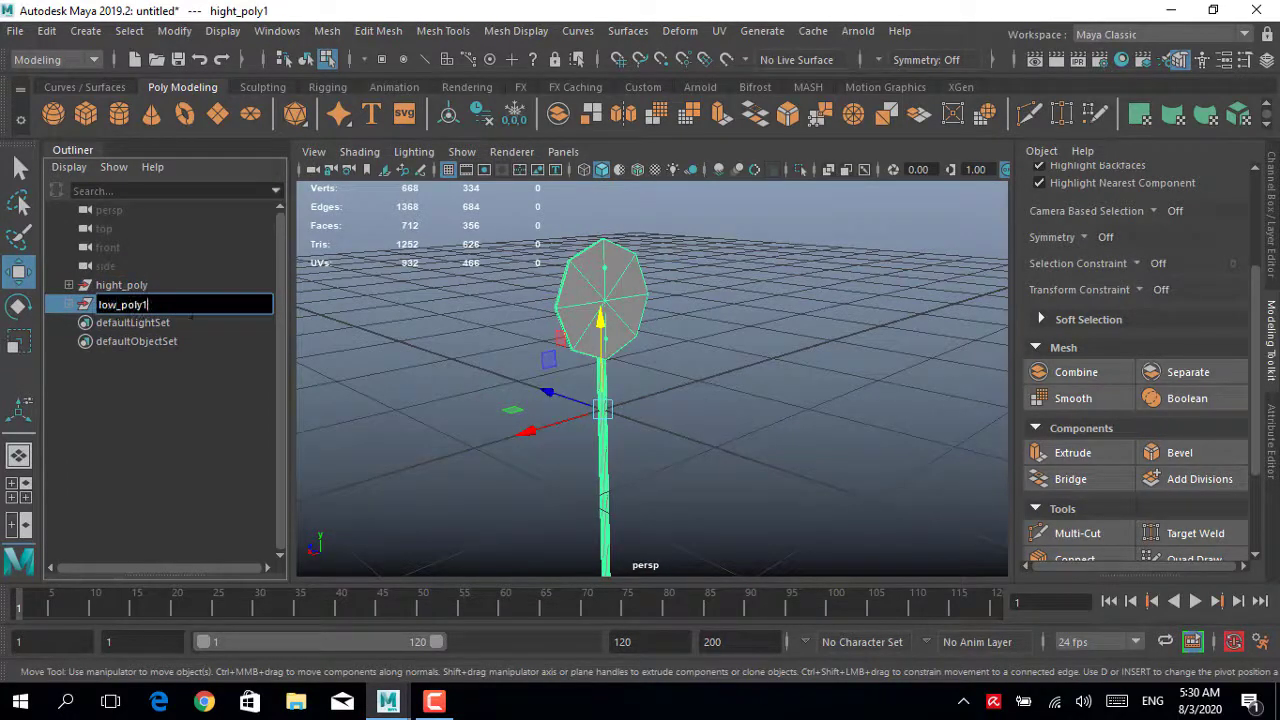
key("BackSpace")
key("Return")
- Change the high-poly pole cylinder's Subdivisions Axis value in its inputs
left_click_drag(740, 320, 529, 380, "alt")
right_click_drag(486, 285, 614, 210)
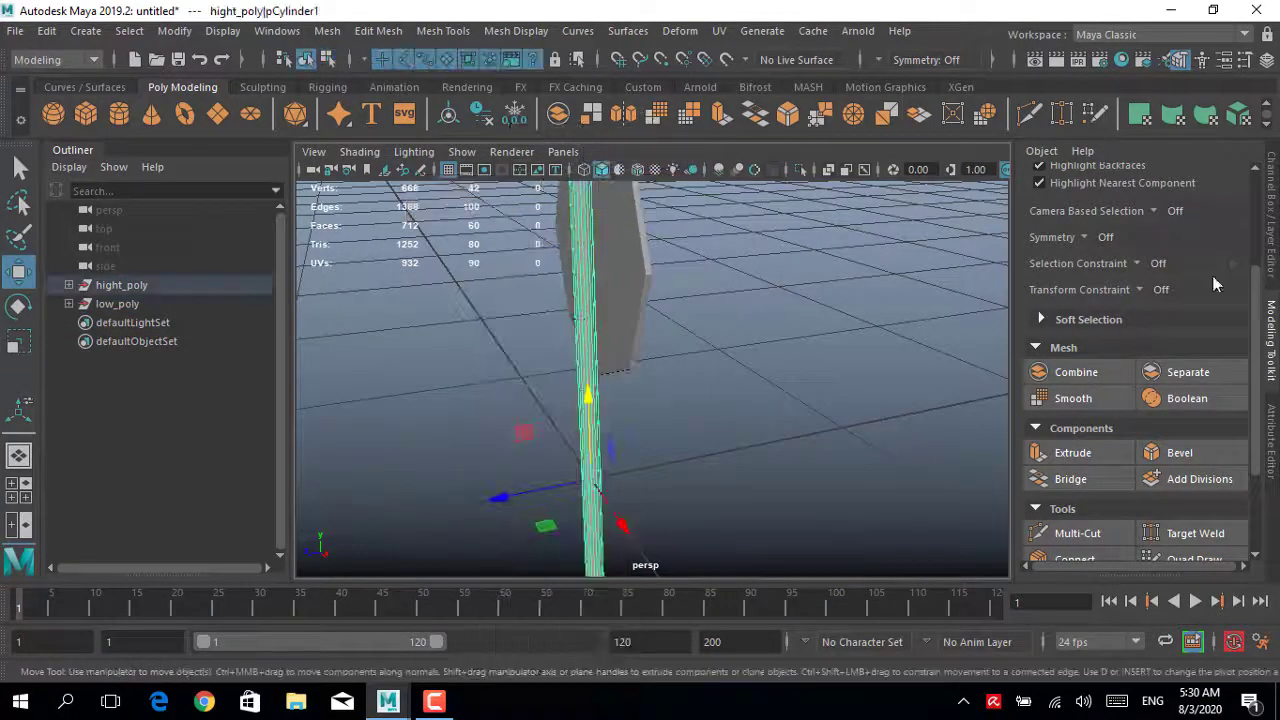
left_click(1270, 215)
left_click(590, 400)
left_click(575, 402)
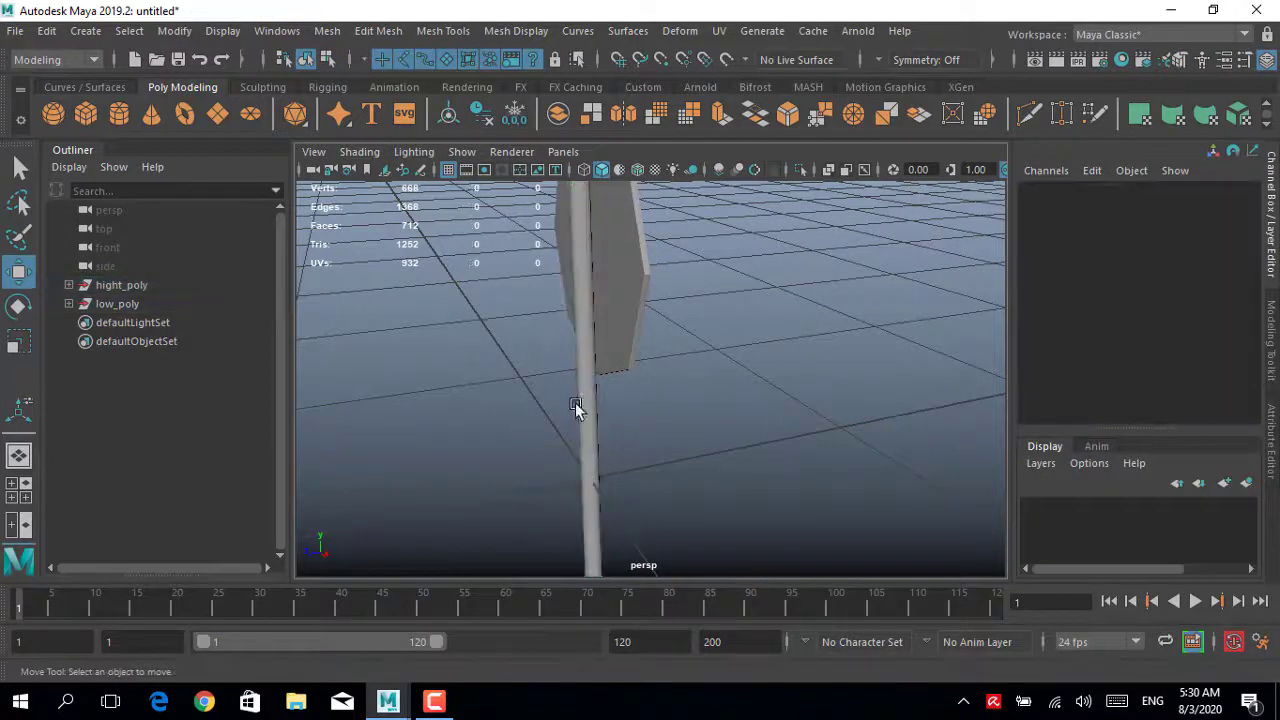
left_click(575, 402)
left_click(1120, 402)
left_click(1210, 342)
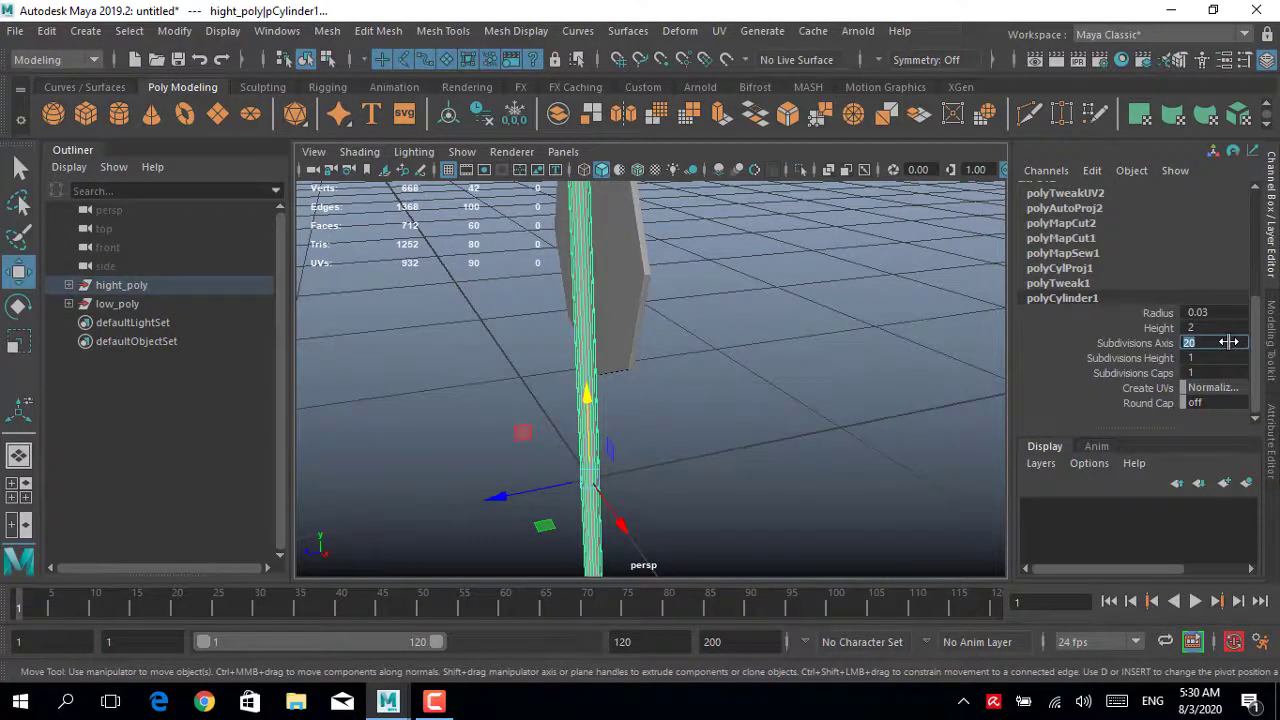
key("Return")
- Hide the hight_poly group with Ctrl+H so only the low_poly sign shows
scroll(727, 408, "down", 3)
left_click(121, 285)
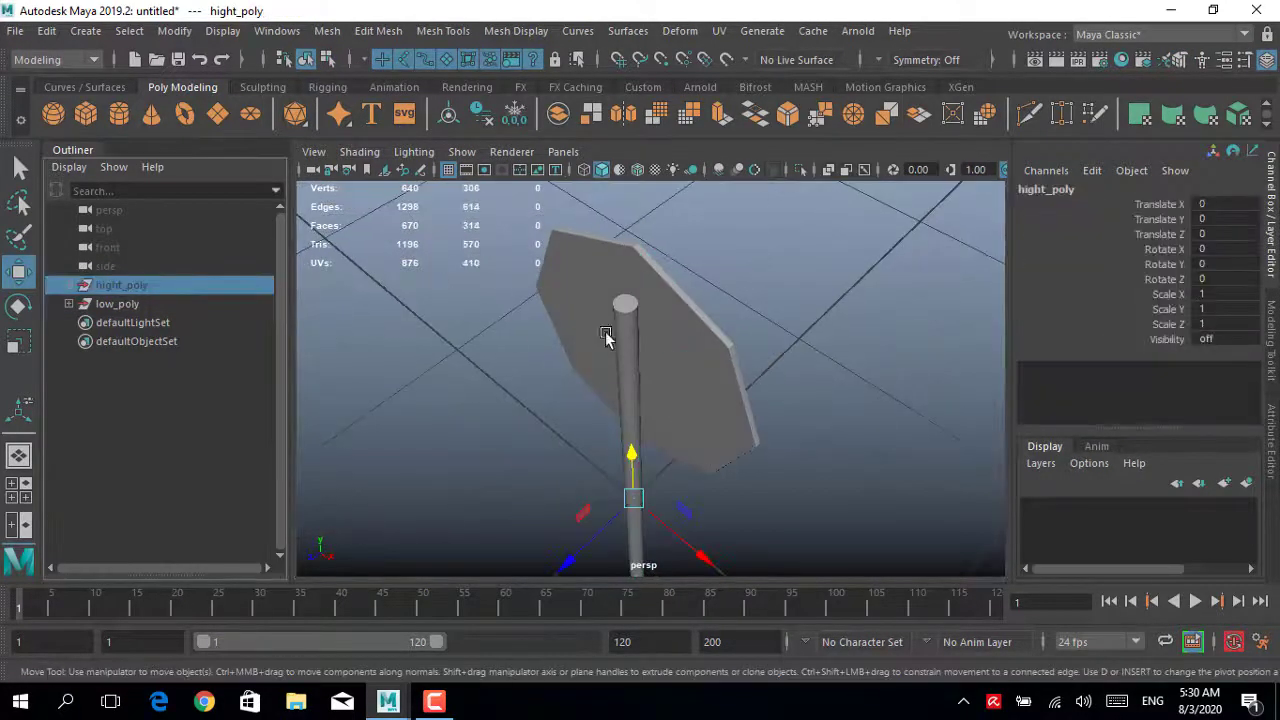
scroll(563, 314, "up", 3)
left_click(622, 330)
left_click(194, 289)
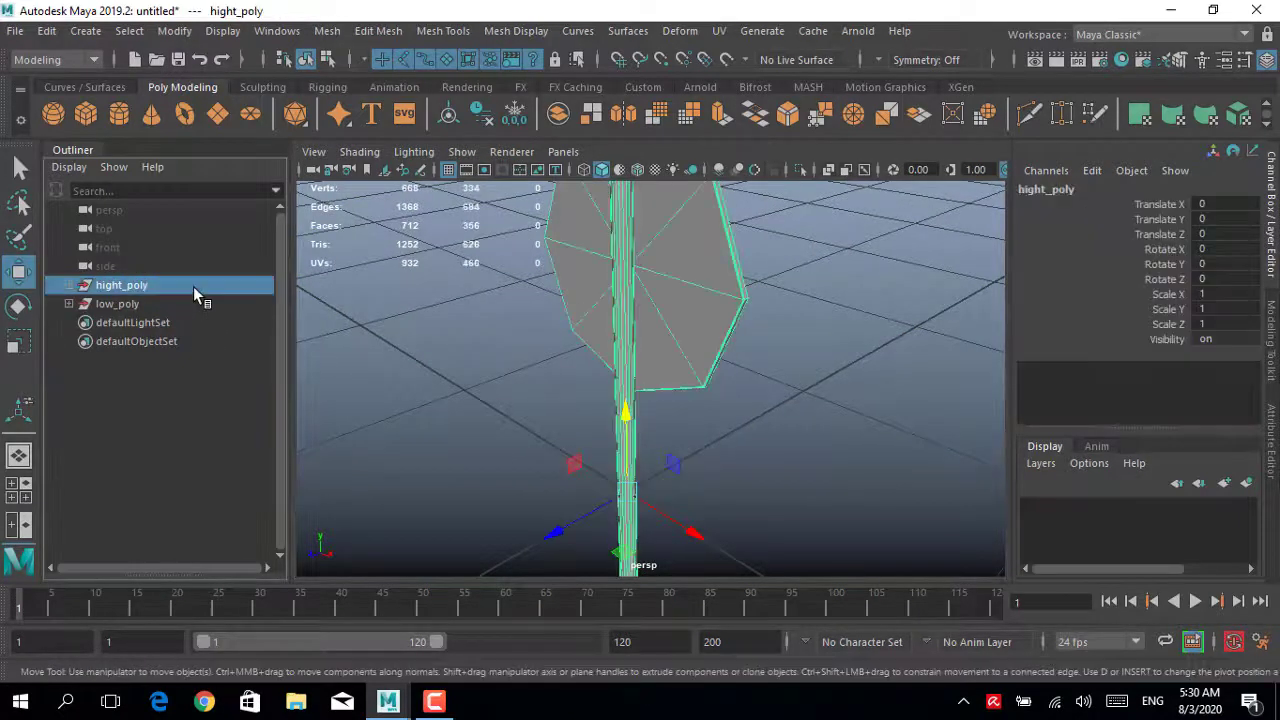
key("ctrl+h")
left_click(190, 303)
left_click(666, 354)
mouse_move(666, 354)
left_mouse_down("alt")
mouse_move(660, 395)
mouse_move(760, 357)
mouse_move(834, 409)
left_mouse_up("alt")
scroll(834, 409, "up", 3)
key("F11")
- Delete alternate side edge loops from the low_poly pole
left_click(693, 376)
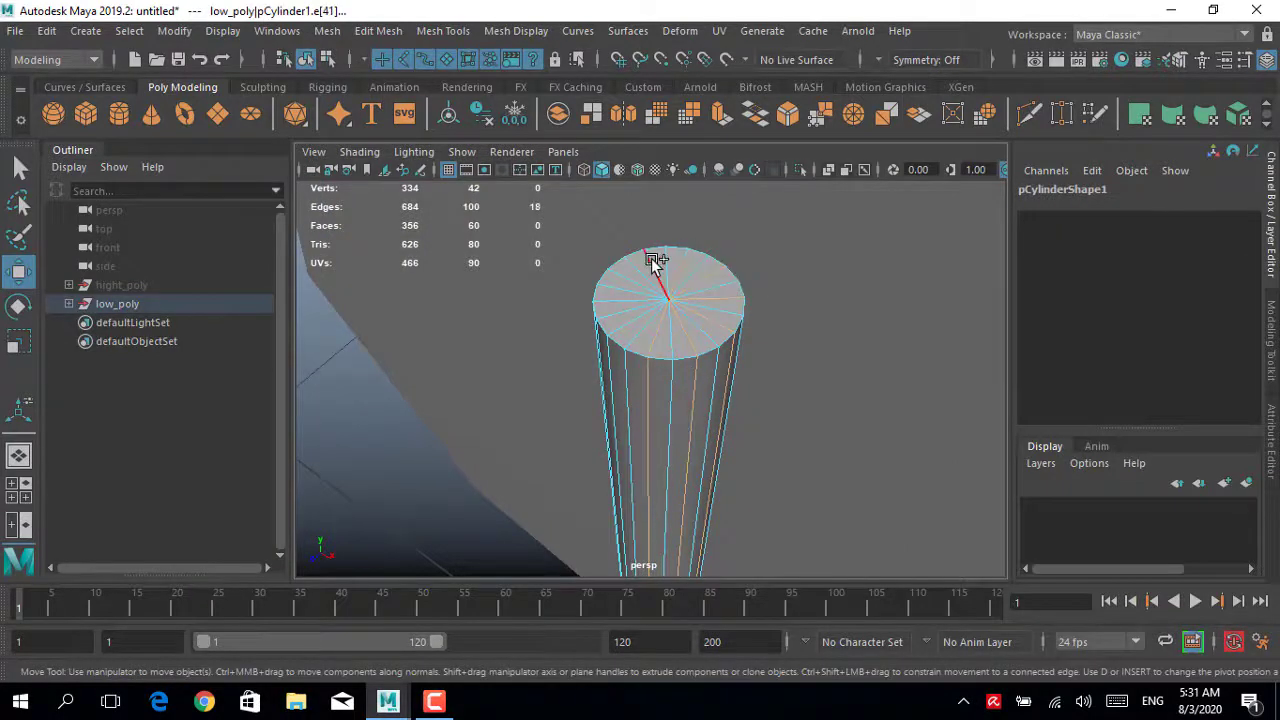
key("Delete")
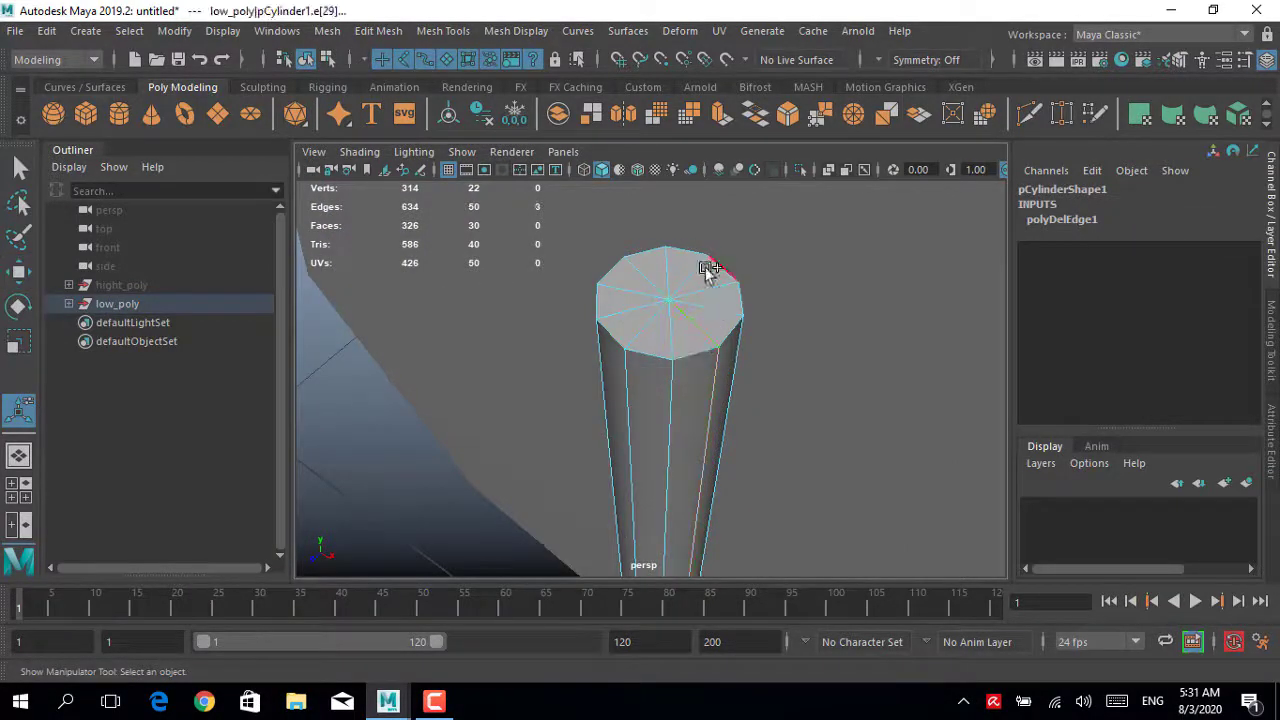
mouse_move(797, 368)
left_mouse_down("alt")
mouse_move(566, 391)
mouse_move(771, 371)
left_mouse_up("alt")
key("q")
- Select the sign plate and delete edge loops from it
left_click(540, 357)
left_click(596, 378)
left_click(596, 378)
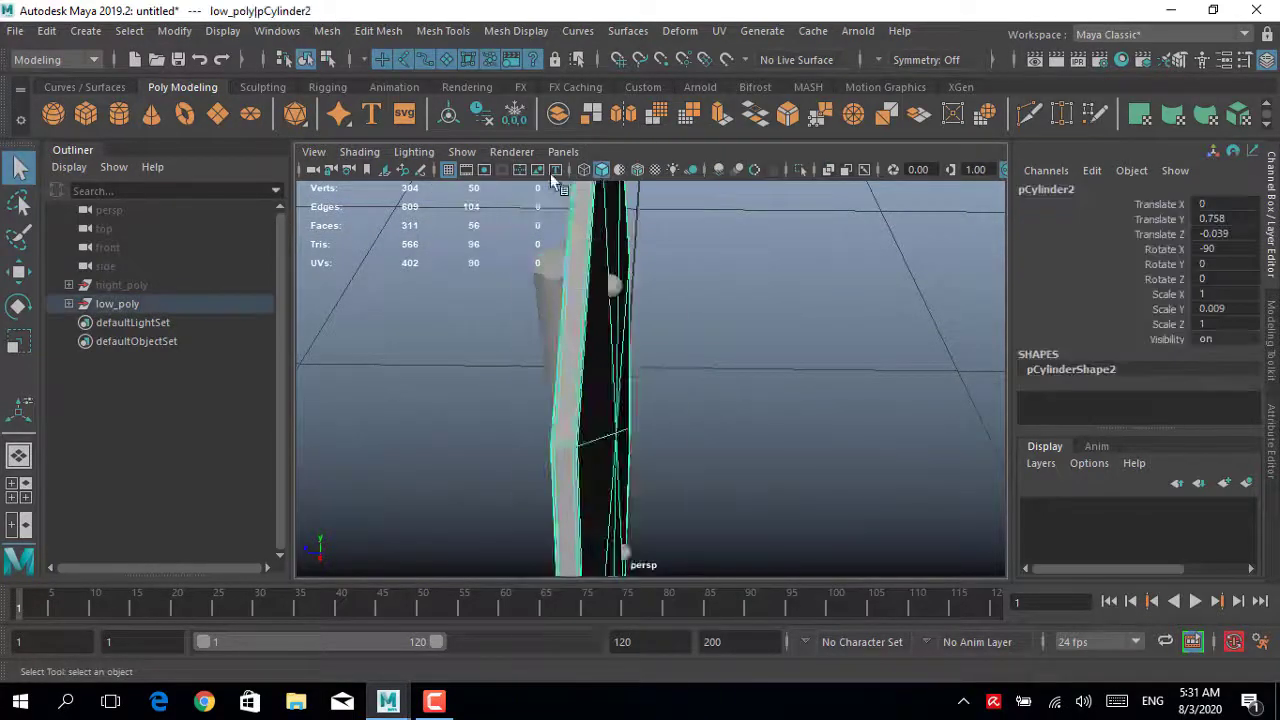
right_click_drag(596, 378, 591, 347)
left_click(588, 344)
mouse_move(588, 344)
left_mouse_down("alt")
mouse_move(595, 387)
mouse_move(531, 363)
mouse_move(755, 355)
mouse_move(654, 371)
mouse_move(766, 337)
mouse_move(720, 349)
mouse_move(648, 305)
left_mouse_up("alt")
key("Delete")
key("Delete")
left_click(648, 305)
- Select the two small spheres and delete them
key("F8")
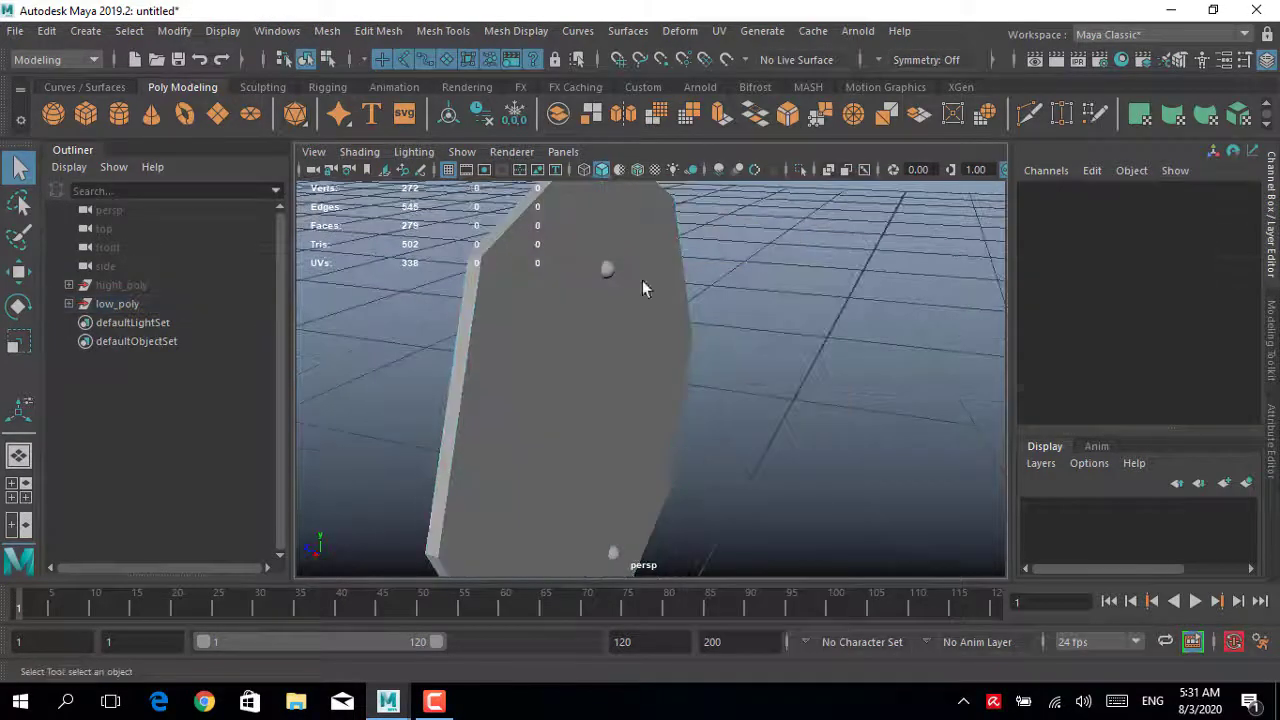
left_click(608, 270)
left_click(612, 550, "shift")
key("Delete")
mouse_move(696, 473)
left_mouse_down("alt")
mouse_move(633, 348)
mouse_move(783, 323)
mouse_move(525, 515)
left_mouse_up("alt")
- Select the sign plate in both the hight_poly and low_poly groups, viewing it from the front and side
left_click(634, 350)
left_click(783, 323)
left_click(641, 400)
left_click_drag(641, 400, 700, 380, "alt")
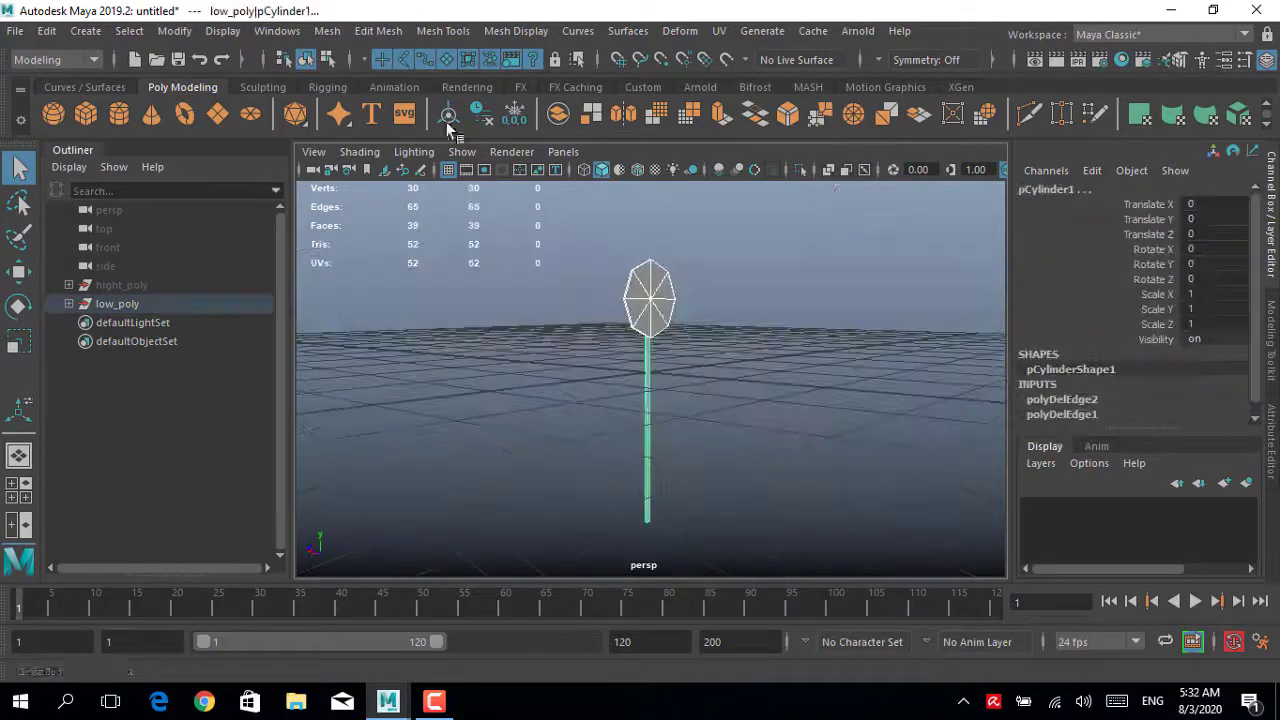
left_click(120, 285)
left_click(659, 297)
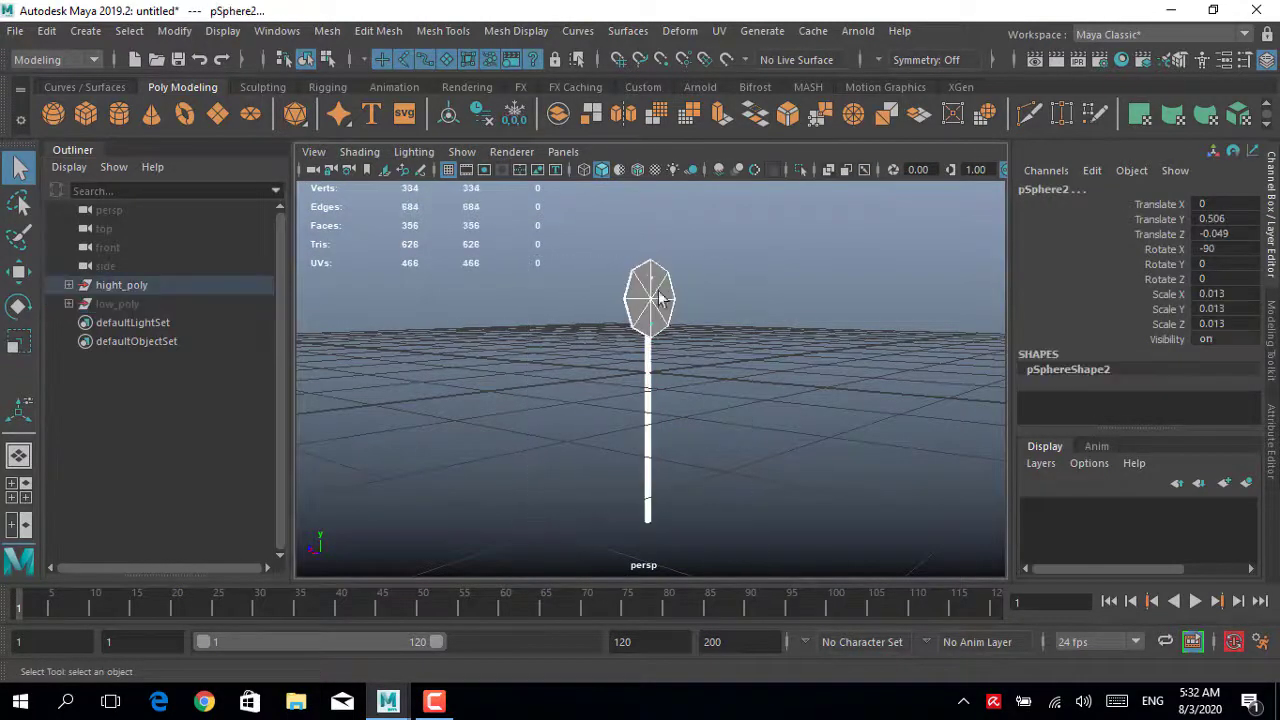
left_click(138, 304)
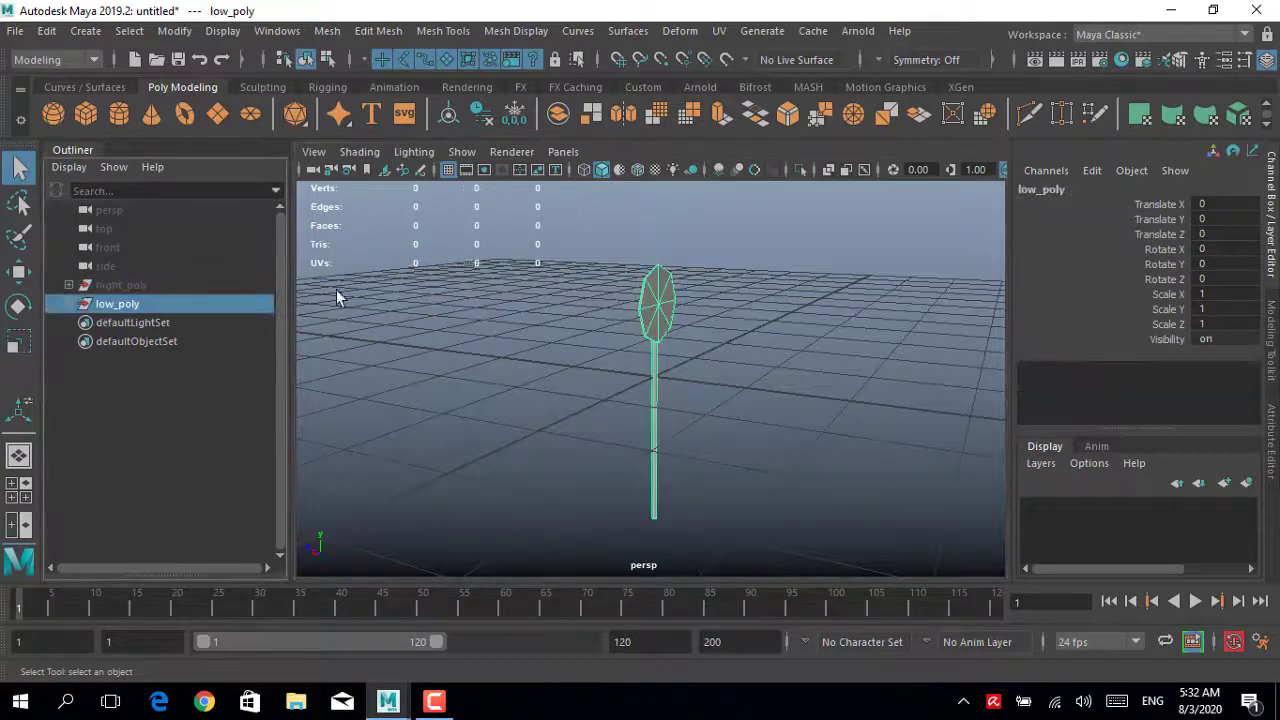
left_click_drag(337, 297, 757, 266, "alt")
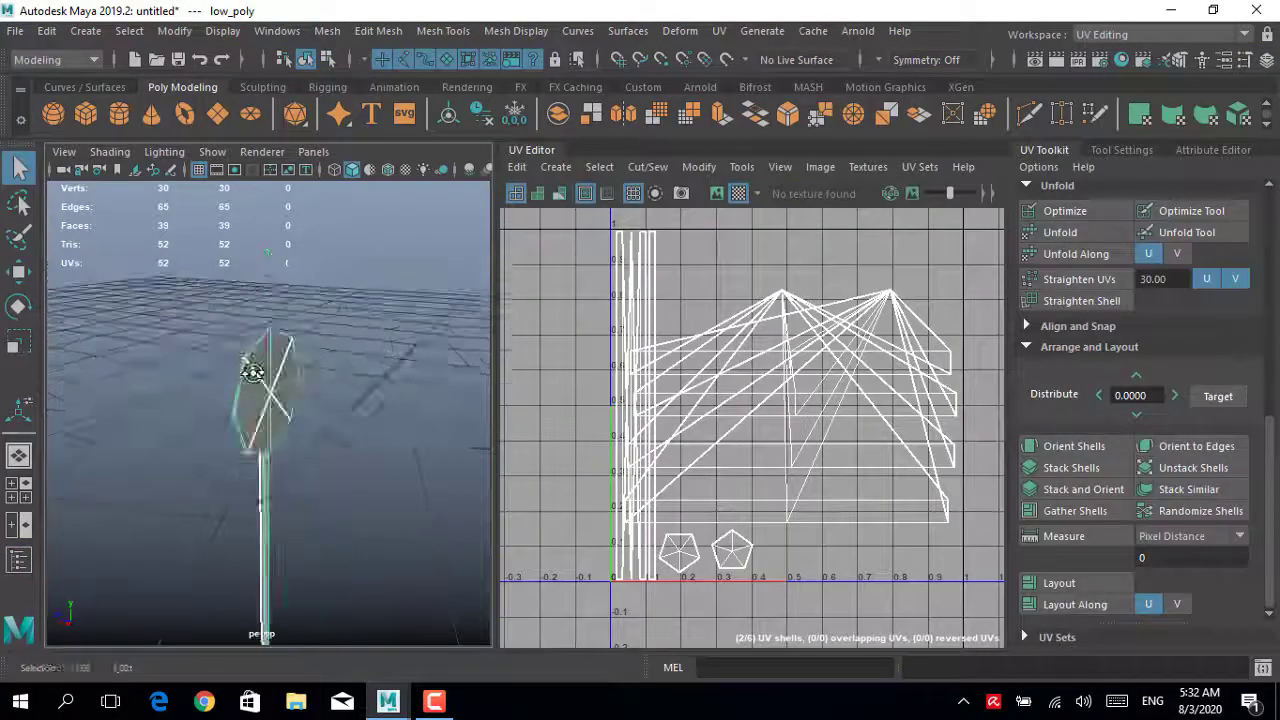
- Back in the classic layout, rotate the low-poly sign plate around Z to 22.477
left_click(251, 363)
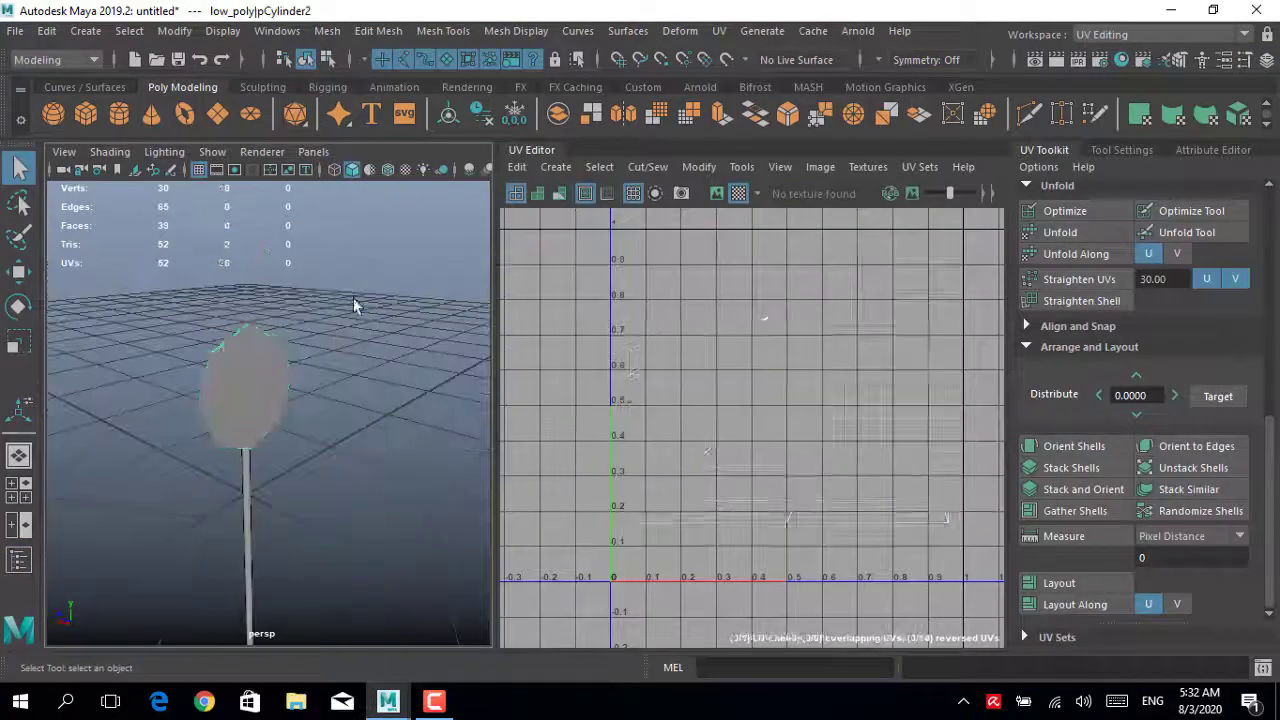
left_click(1160, 34)
left_click(1110, 55)
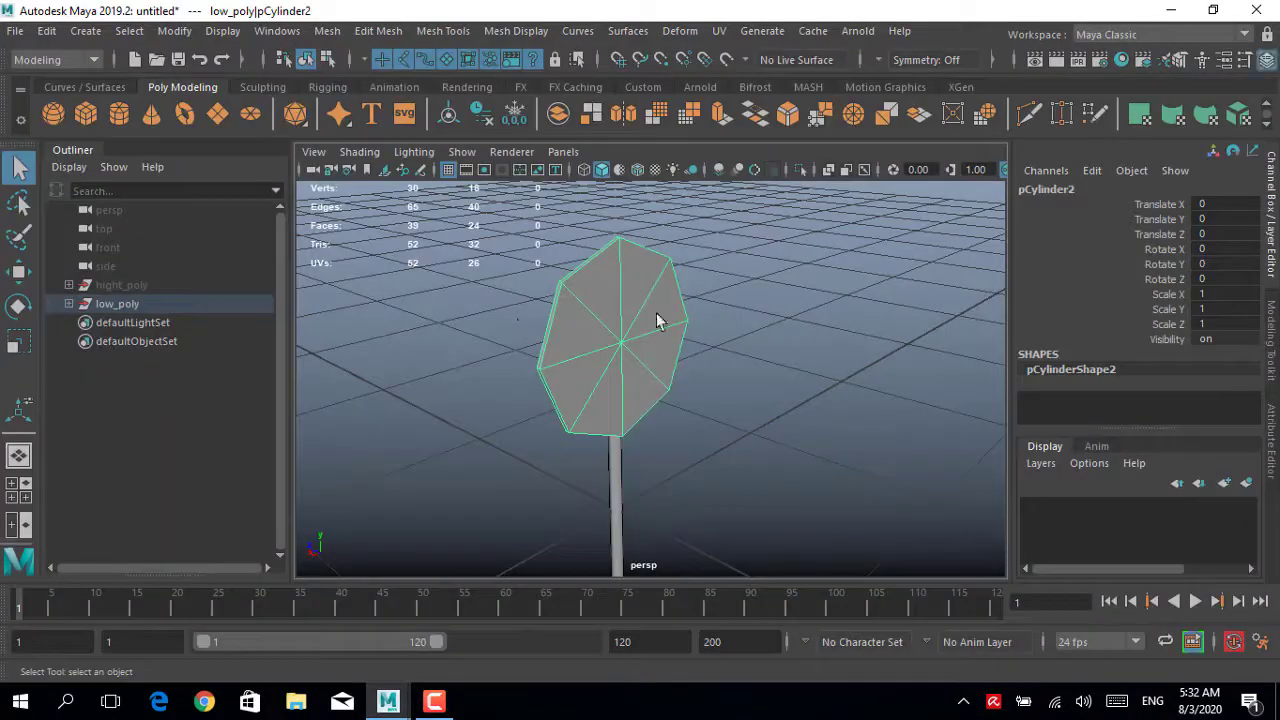
key("e")
left_click_drag(591, 286, 588, 294)
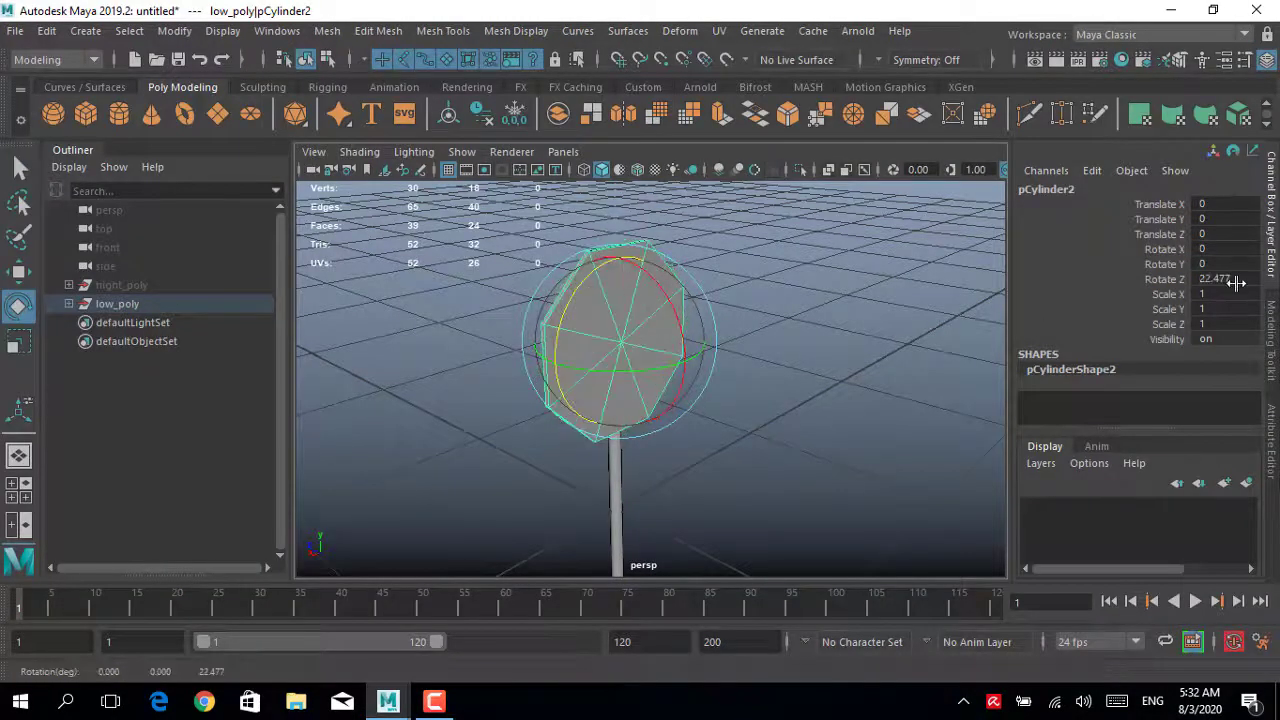
- Hide the low-poly model and rotate the high-poly sign plate around Z to match
left_click(970, 345)
left_click(117, 303)
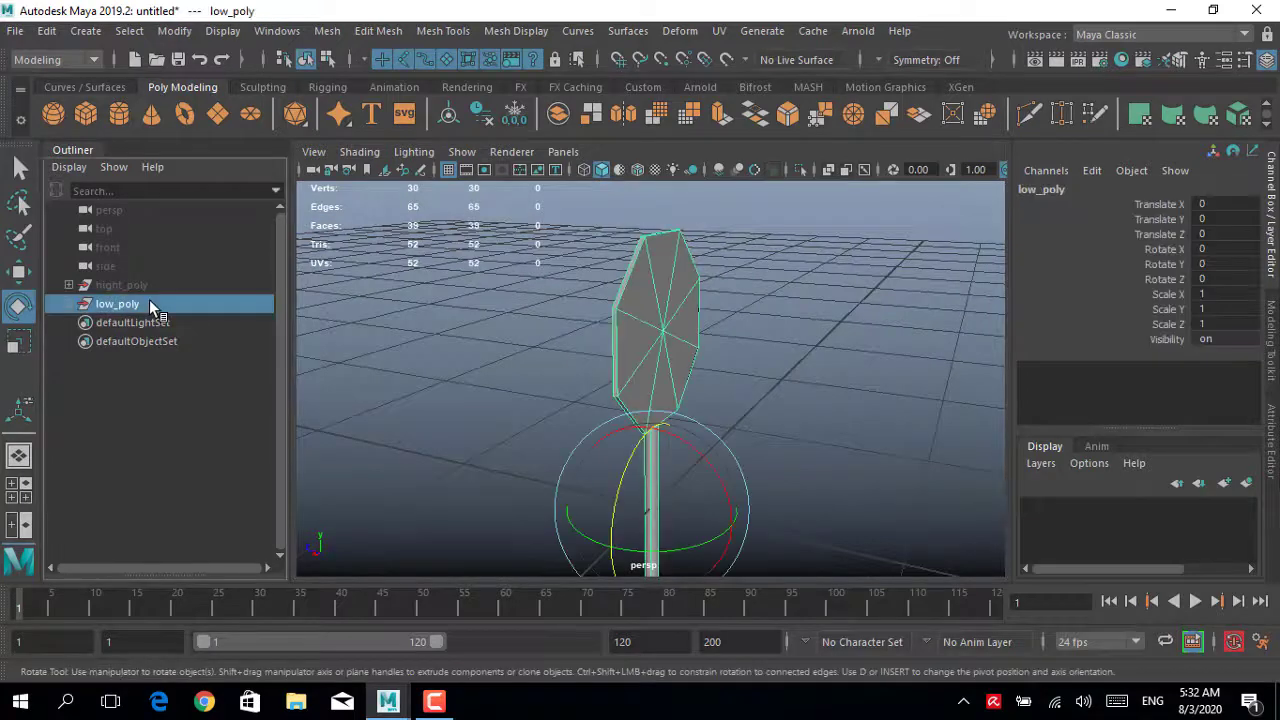
key("ctrl+h")
left_click(121, 285)
key("shift+h")
left_click_drag(603, 327, 1250, 279)
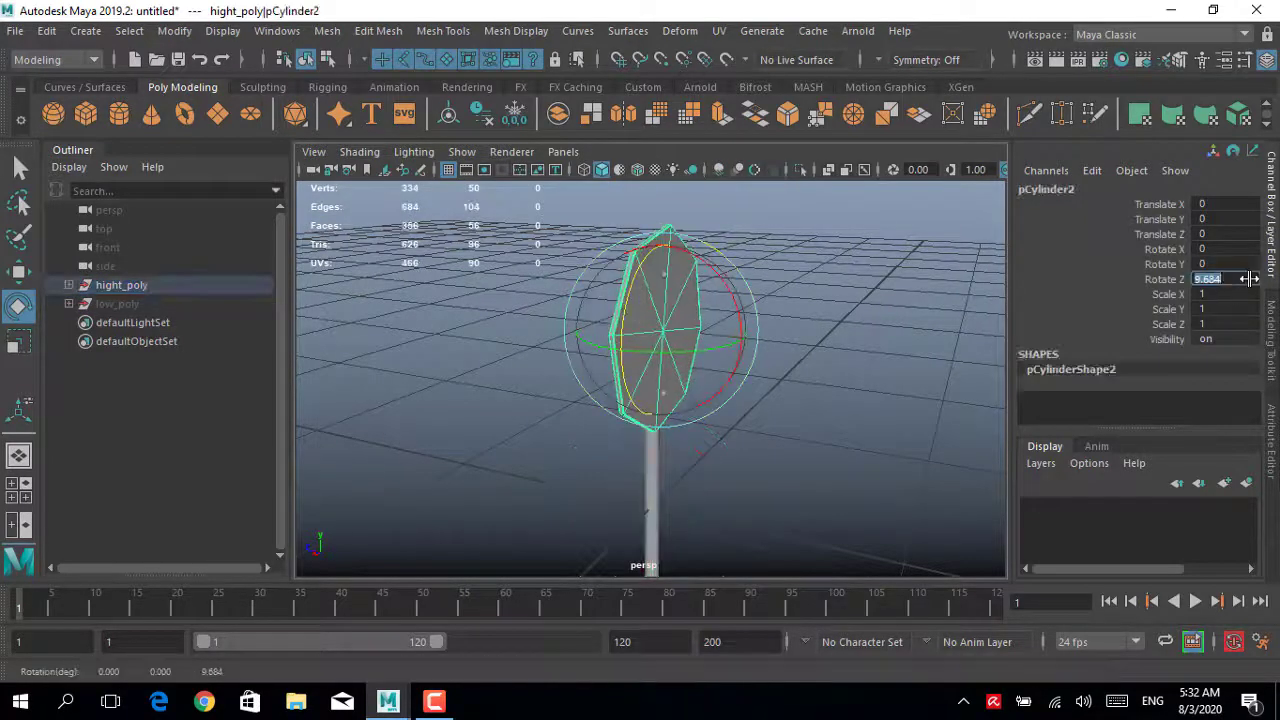
left_click_drag(955, 388, 668, 271, "alt")
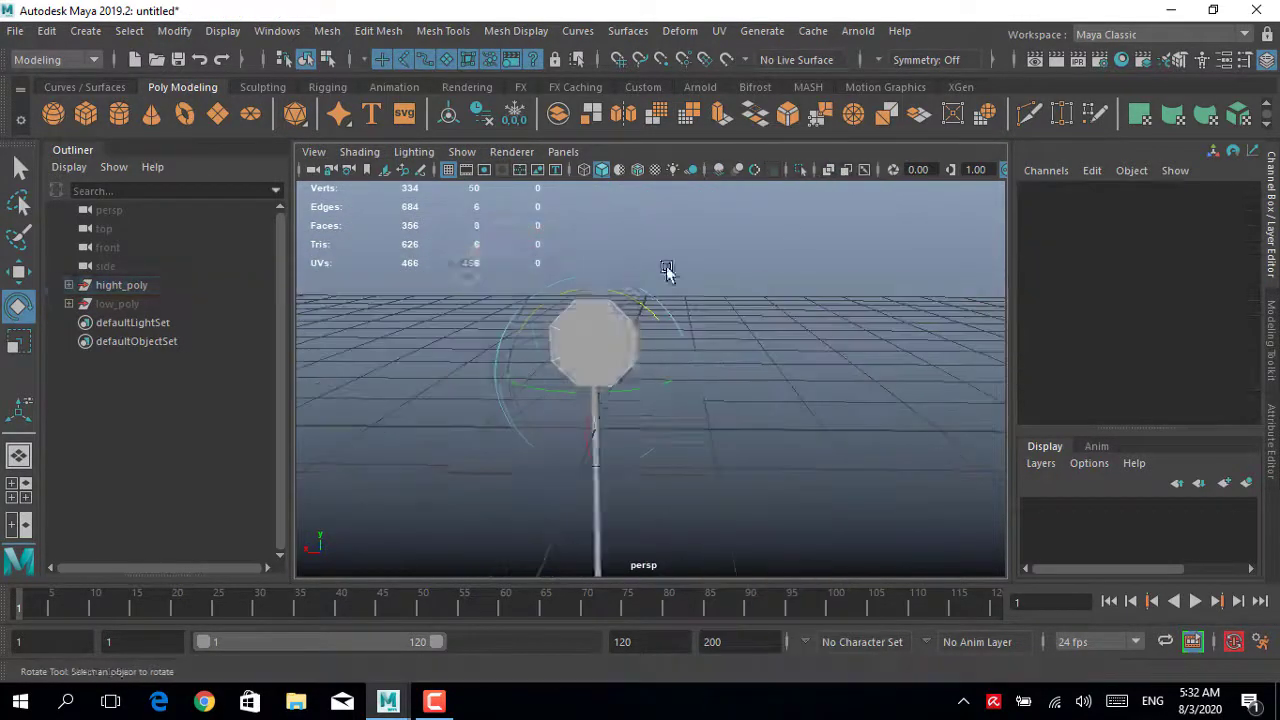
- Hide the hight_poly group and show only the low_poly model, then reselect low_poly
left_click(177, 303)
left_click(175, 296, "ctrl")
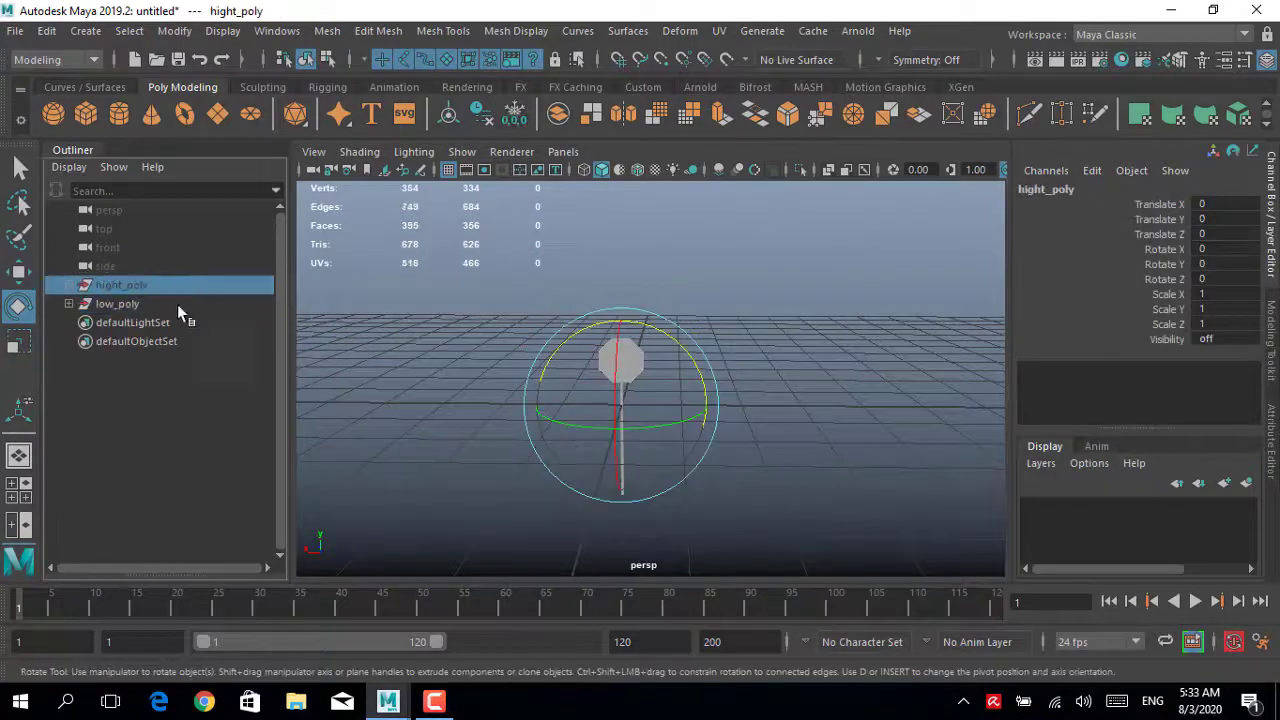
key("q")
key("h")
left_click(614, 306)
left_click_drag(614, 306, 450, 320, "alt")
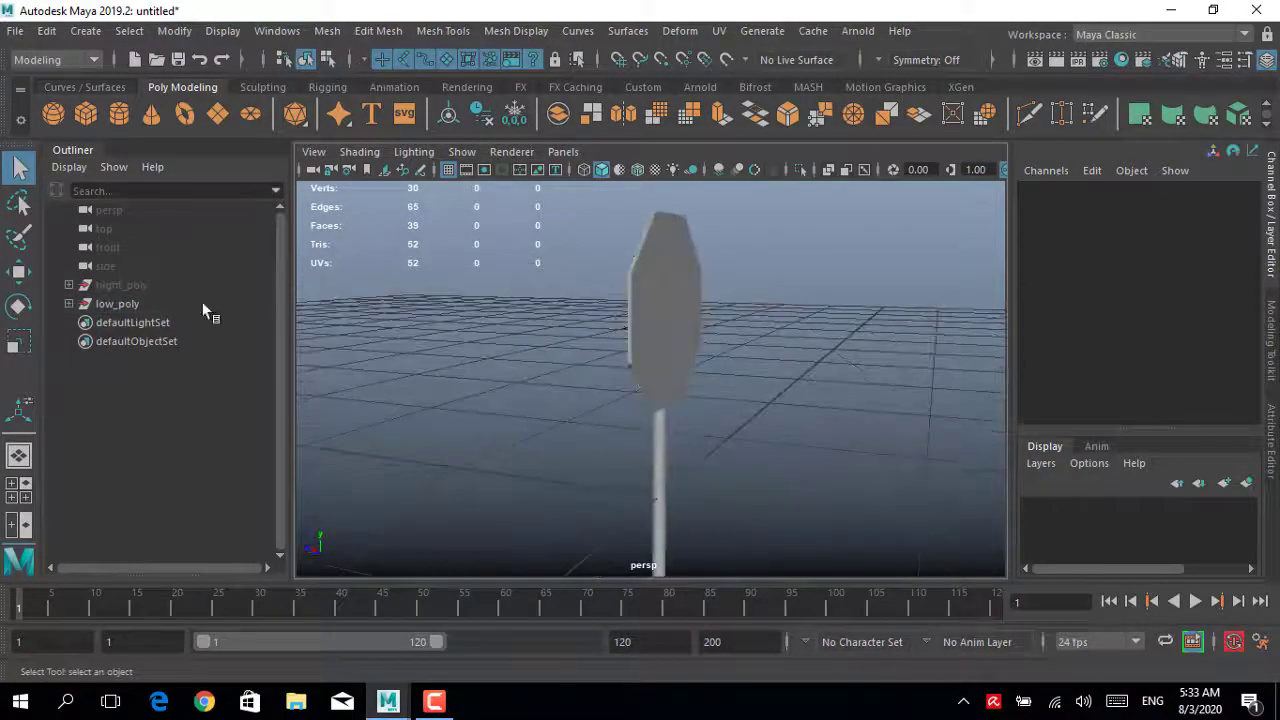
left_click(117, 303)
left_click(1160, 34)
- In the UV Editing layout, apply automatic UVs to the sign plate
left_click(1150, 152)
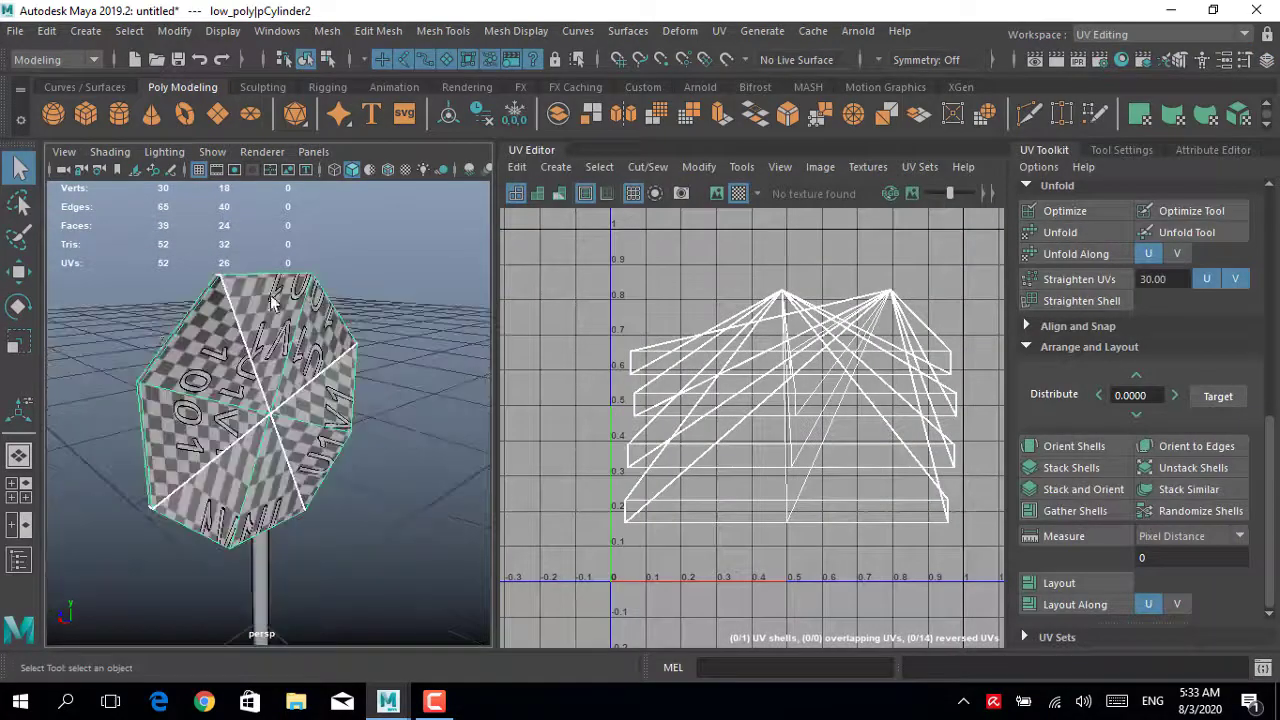
mouse_move(290, 400)
left_mouse_down("alt")
mouse_move(380, 400)
mouse_move(286, 366)
left_mouse_up("alt")
left_click(556, 166)
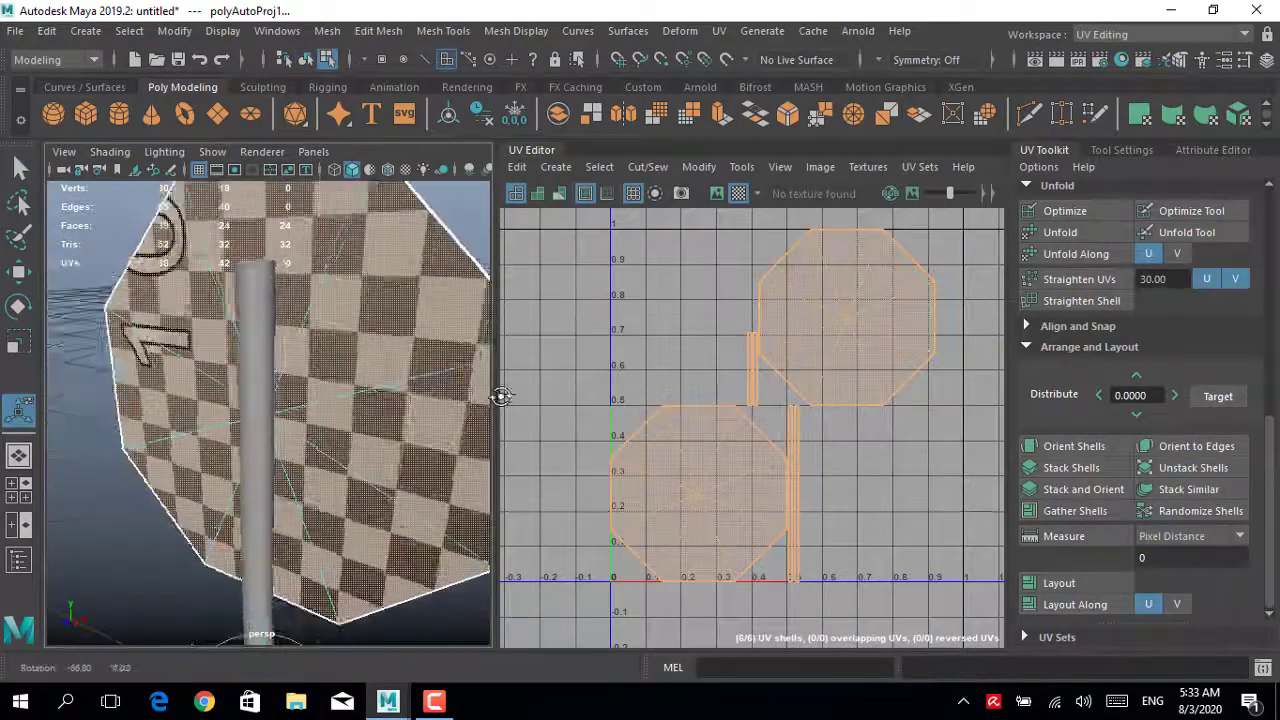
- Apply automatic UVs to the thin pole and scale its UV shells down
right_click_drag(258, 185, 348, 160)
left_click(293, 373)
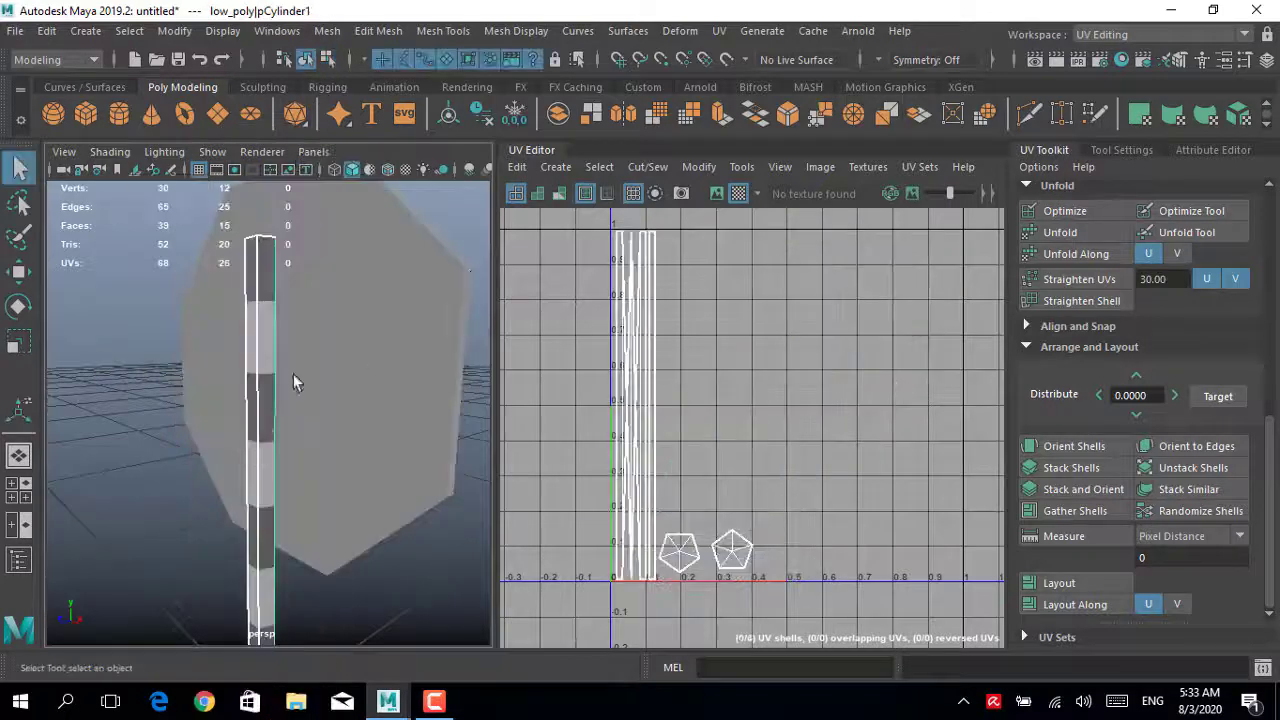
left_click(1206, 116)
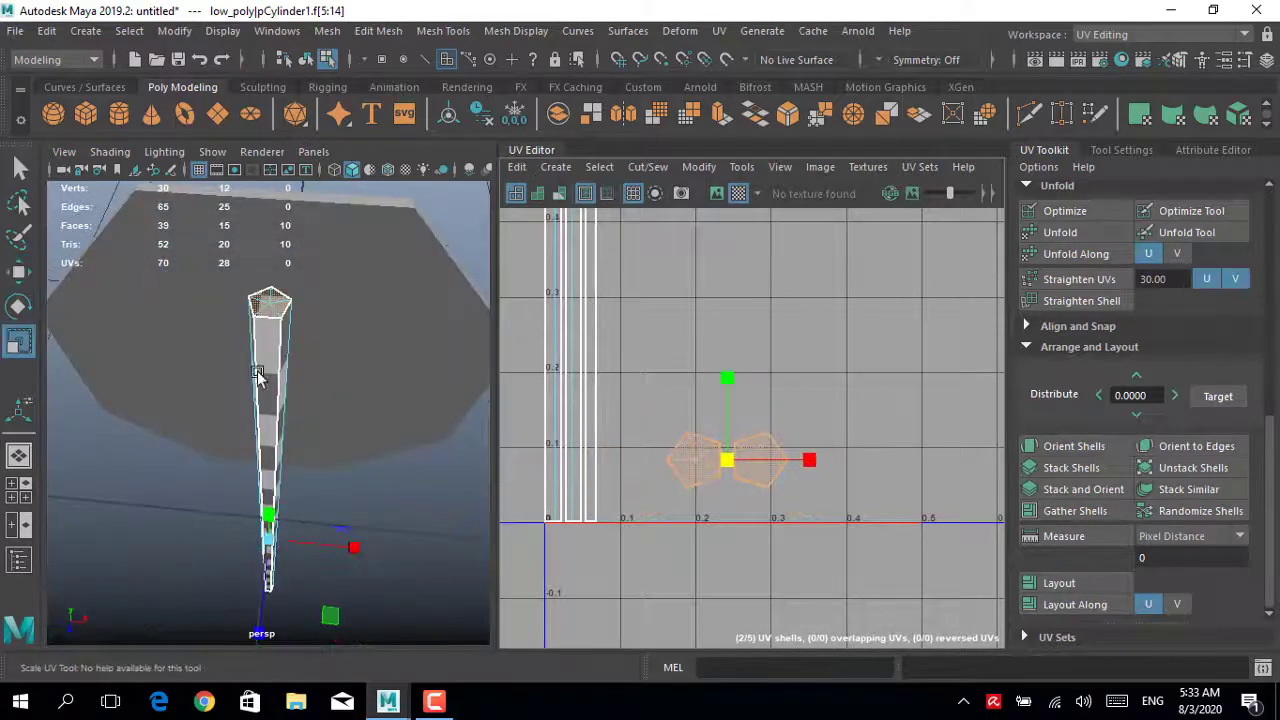
right_click_drag(414, 190, 500, 157)
- In Maya Classic, give the sign plate a new Blinn material, entering 'leaf' as its name
left_click(1160, 34)
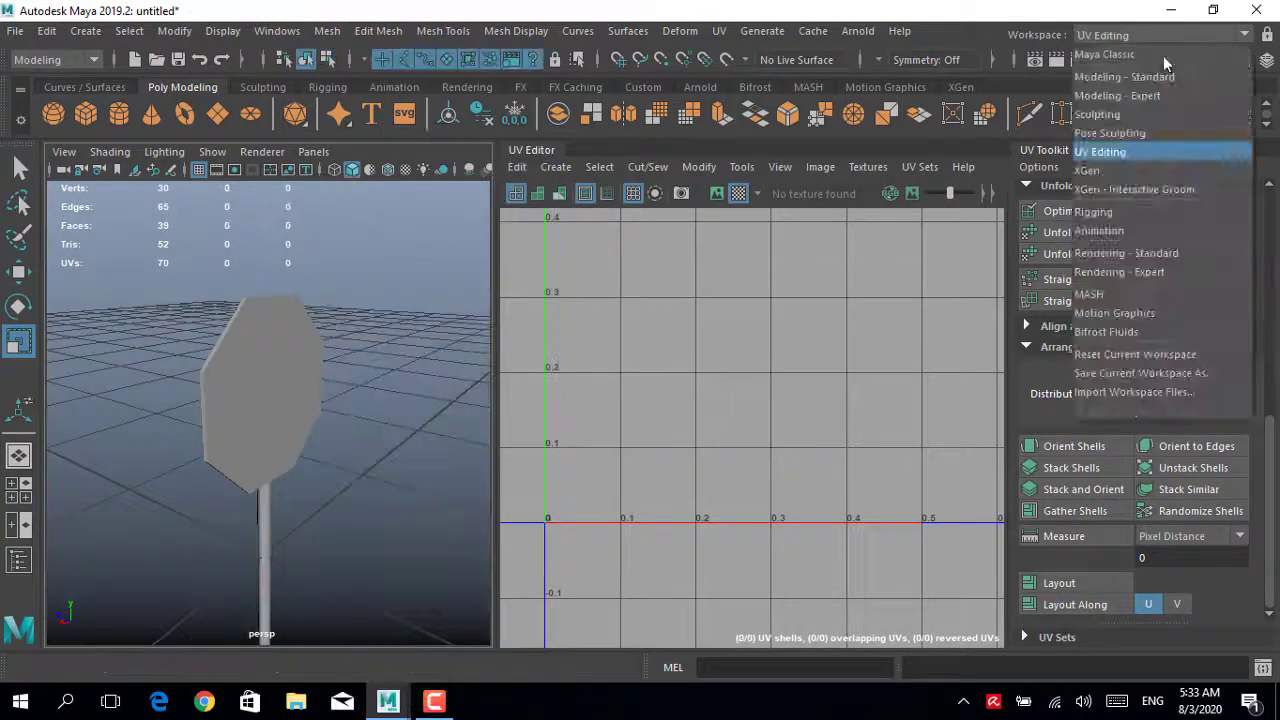
left_click(1100, 48)
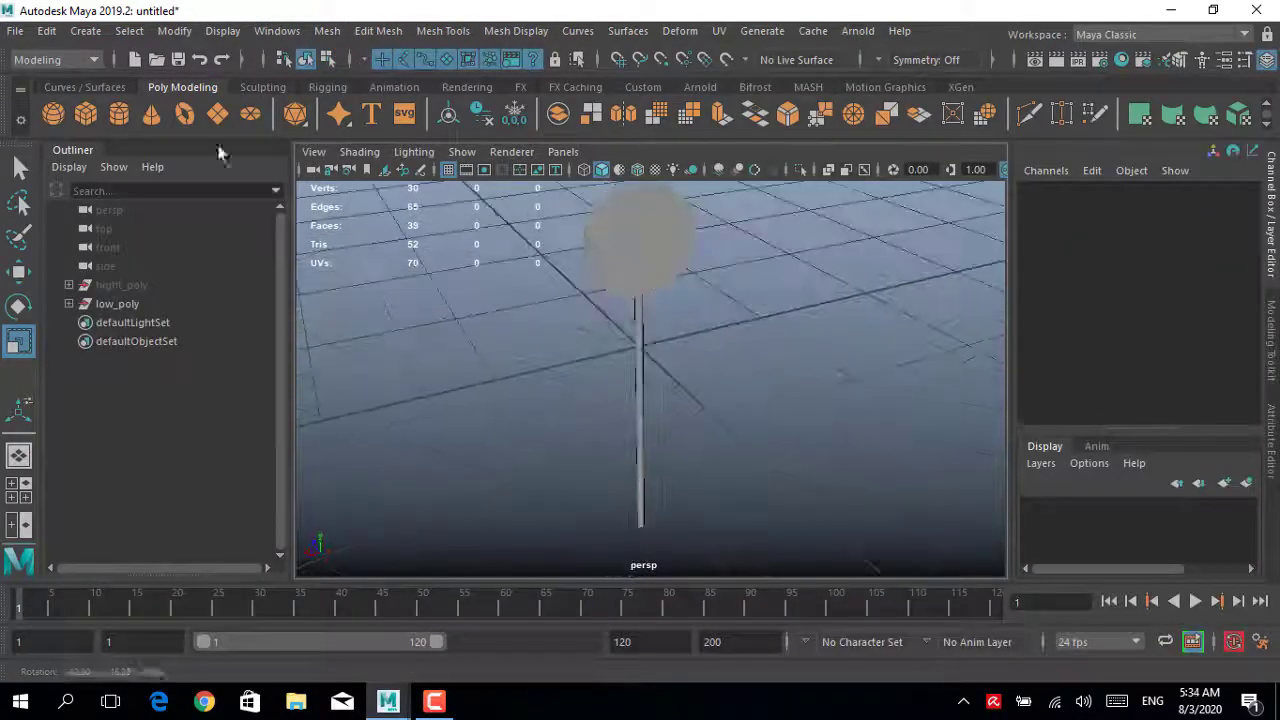
left_click(668, 340)
right_click_drag(664, 200, 637, 638)
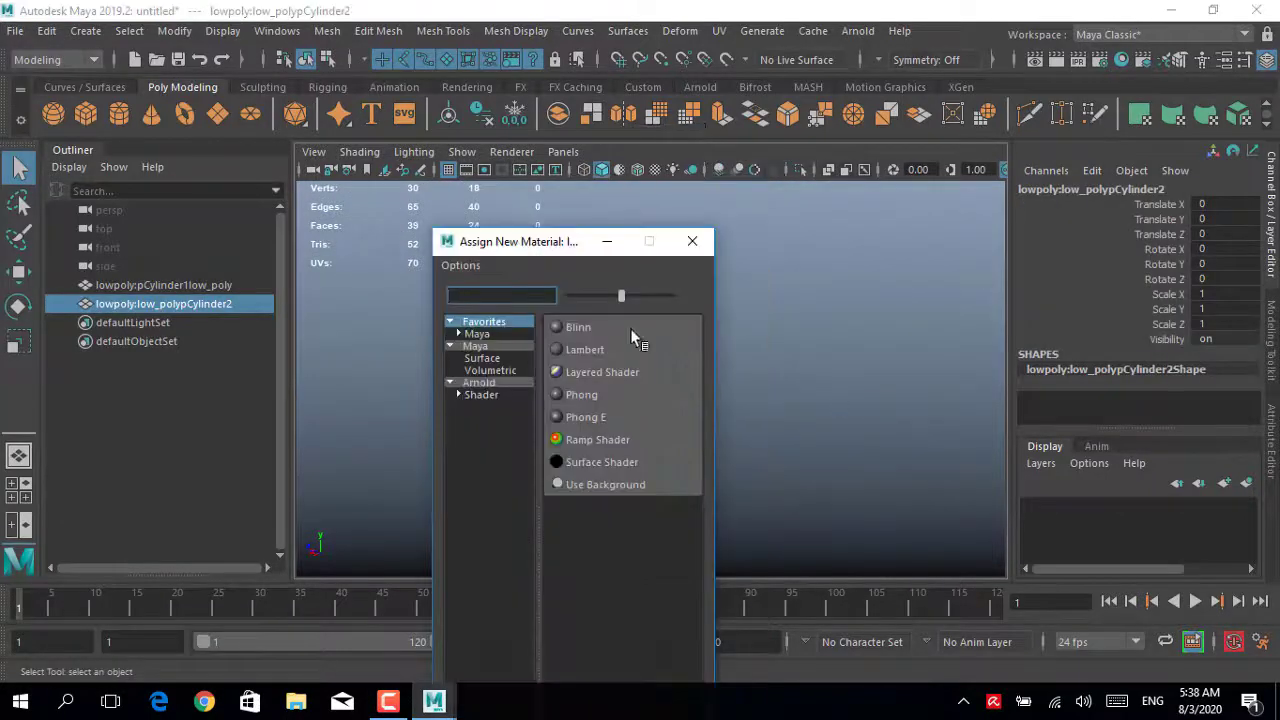
left_click(600, 347)
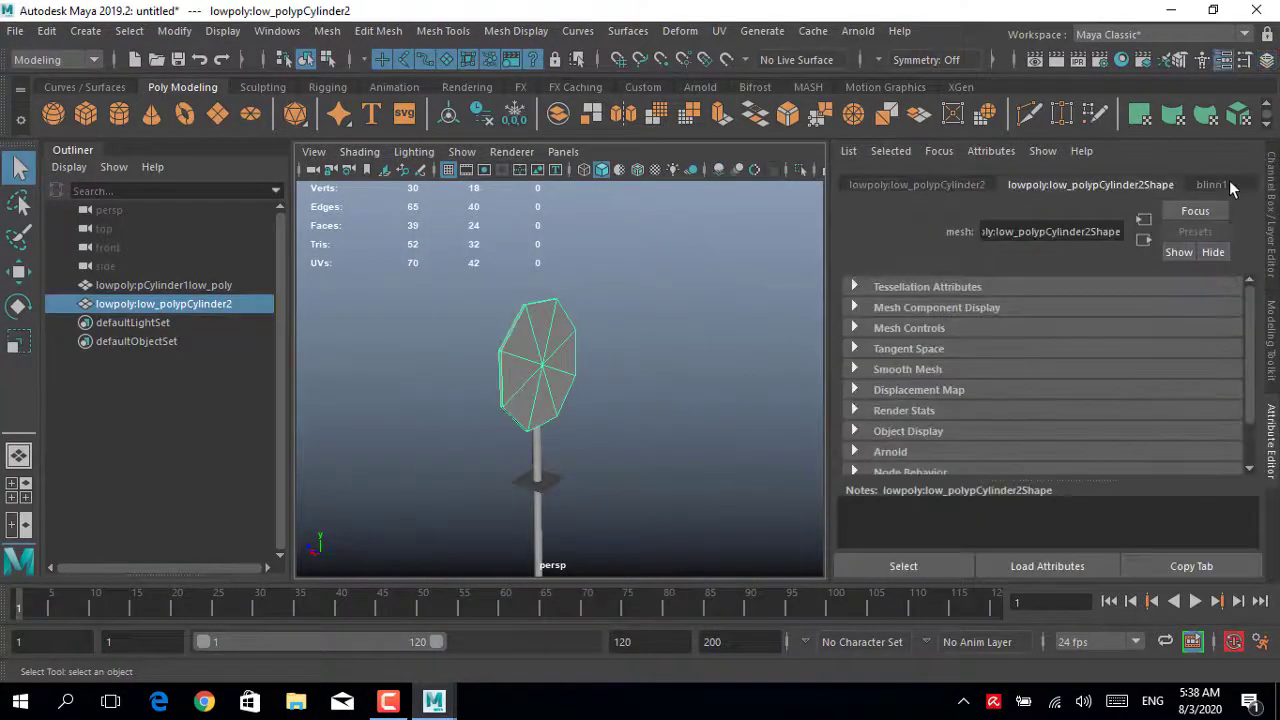
type("leaf")
key("Return")
- Give the pole cylinder its own new Blinn material and clear the selection
left_click(545, 465)
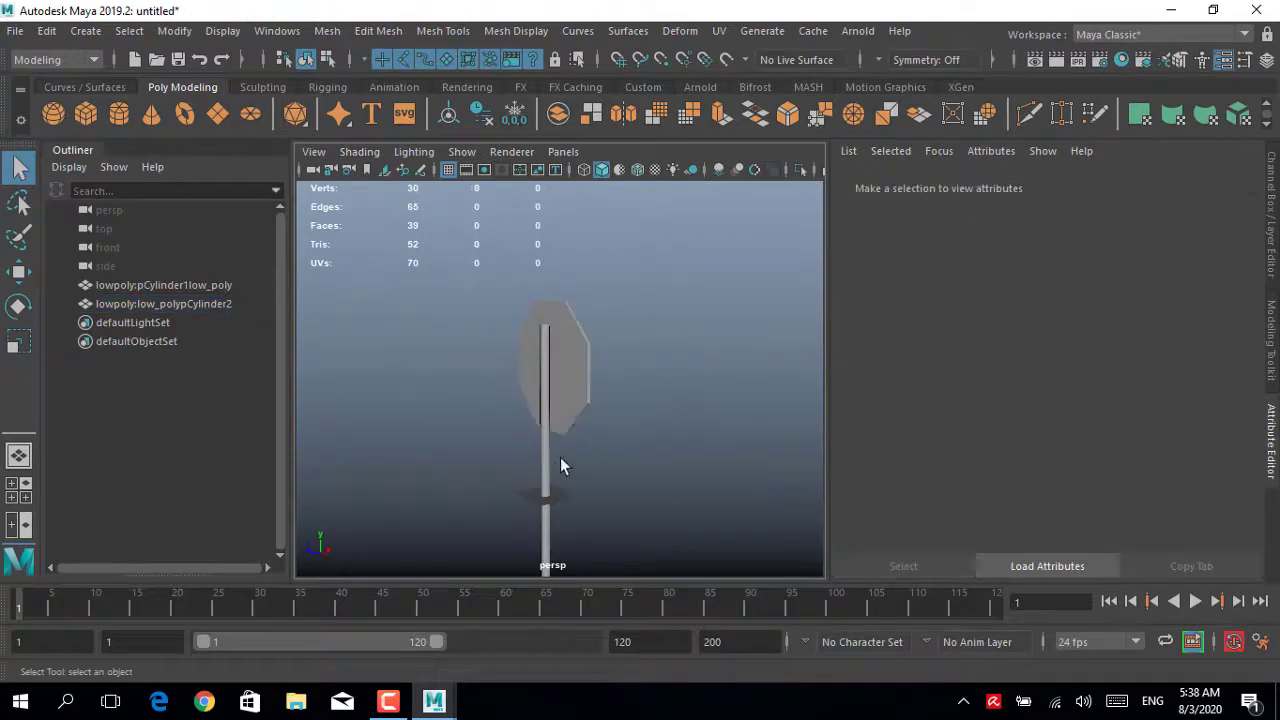
left_click(1215, 190)
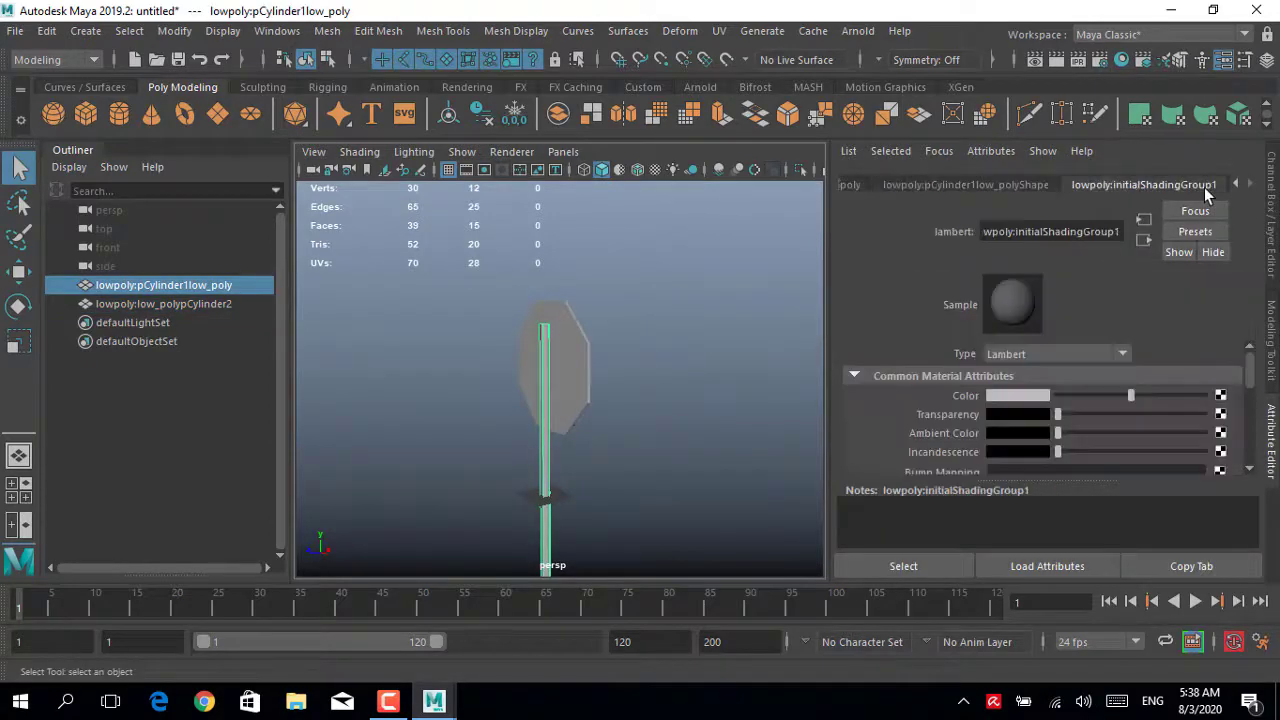
right_click_drag(543, 205, 560, 660)
left_click(580, 249)
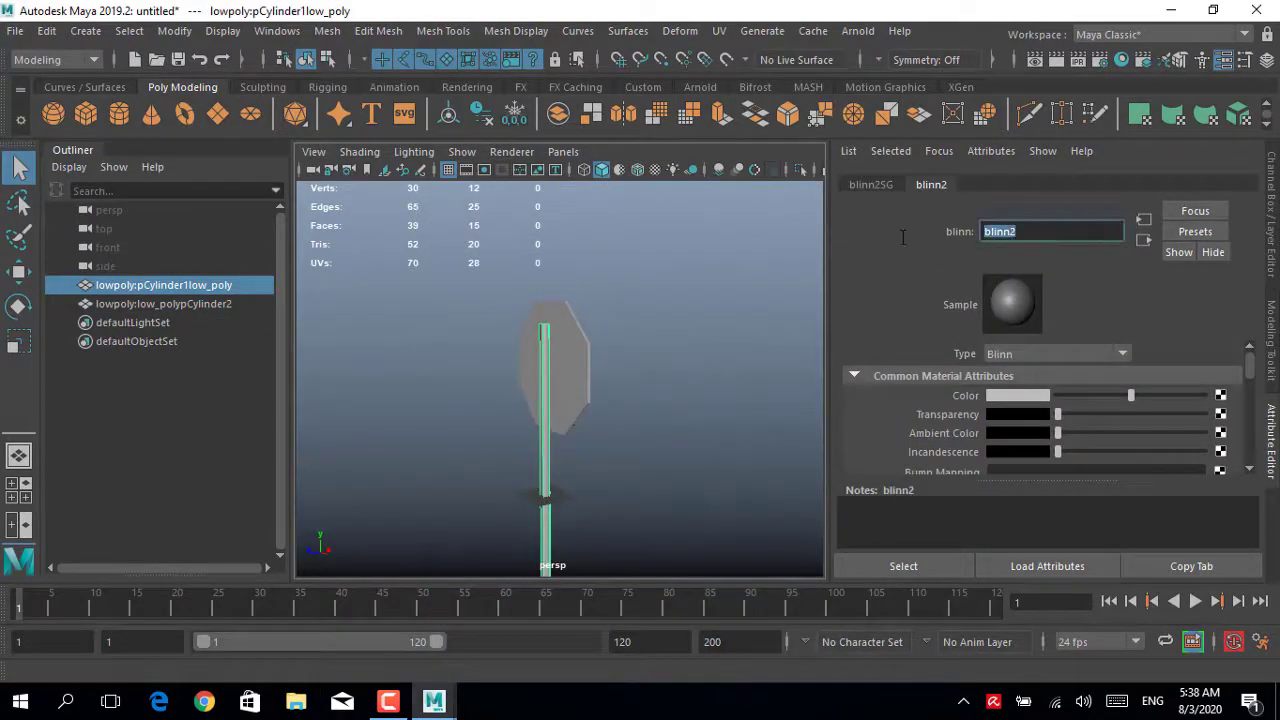
left_click(695, 284)
key("ctrl+z")
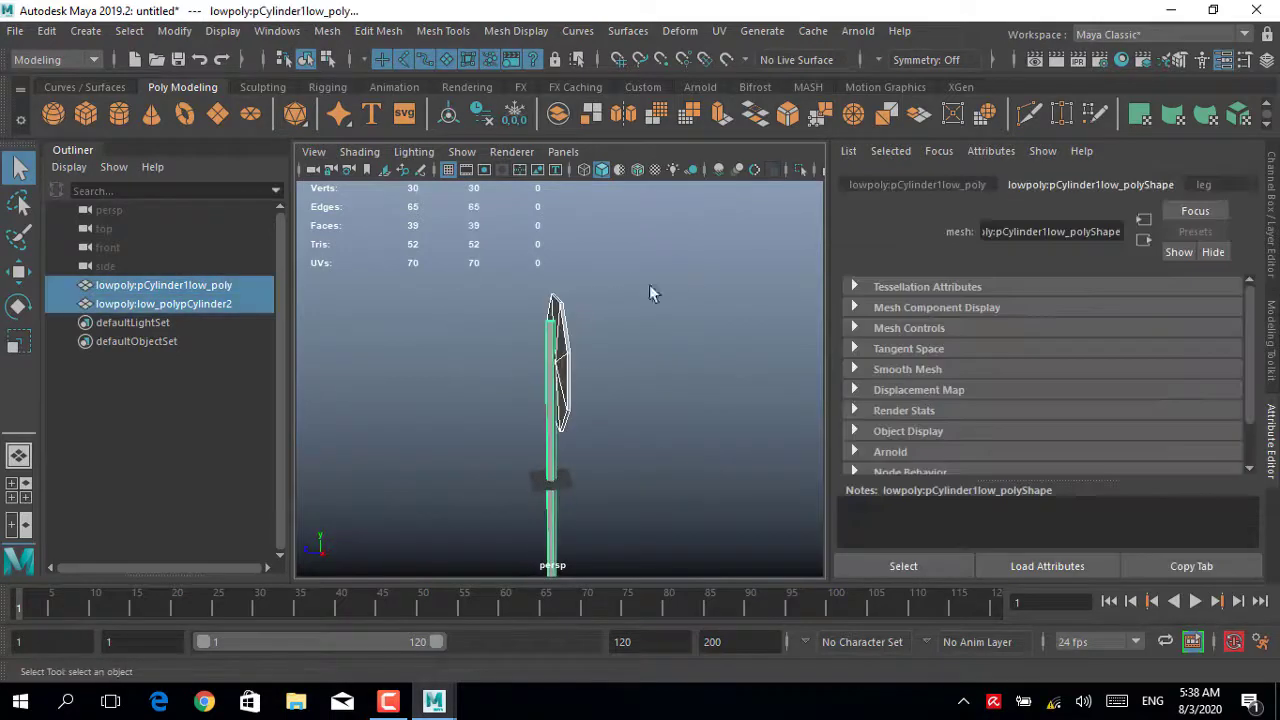
left_click(679, 288)
left_click(17, 36)
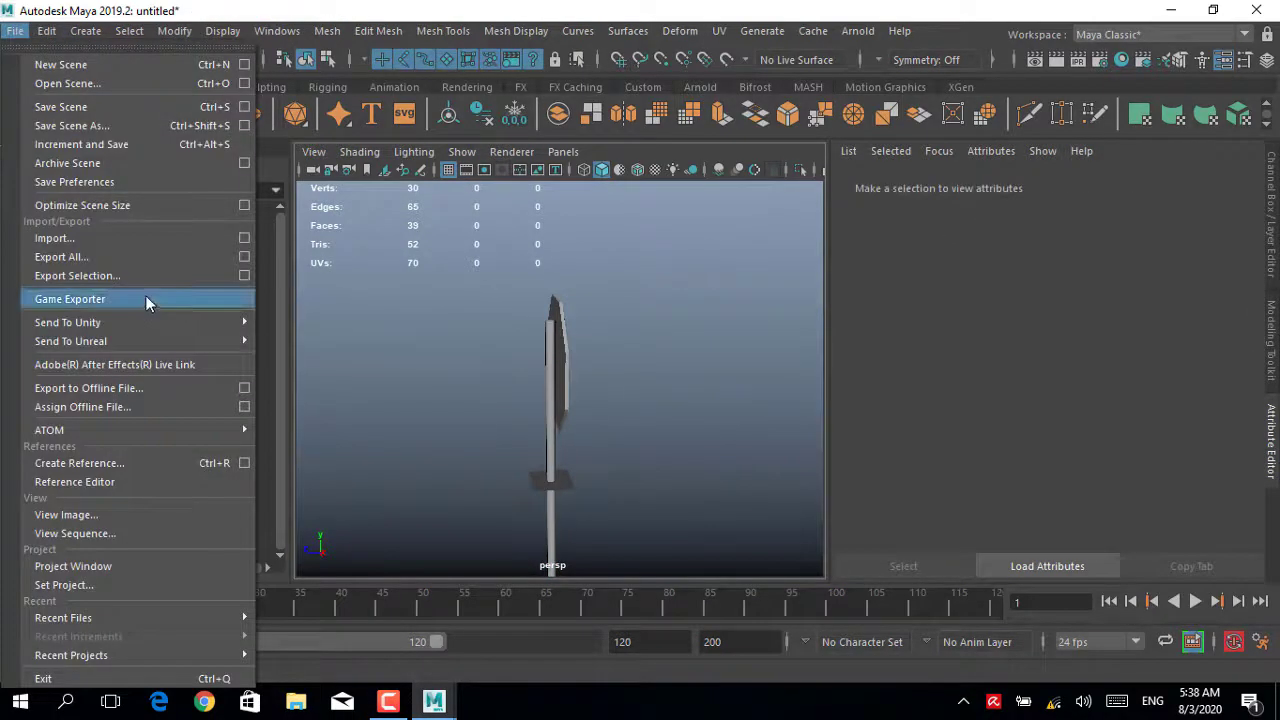
- Export the selected low-poly sign to the Desktop as the lowpoly OBJ file
left_click(110, 274)
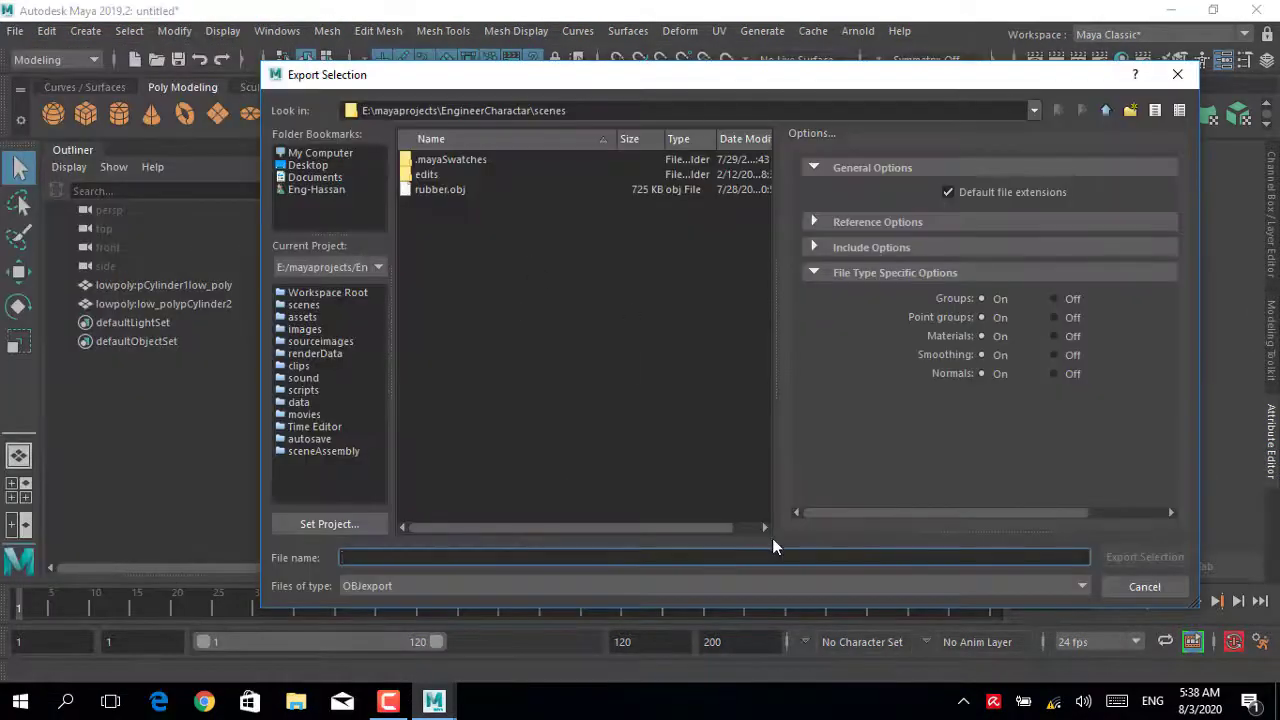
left_click(307, 165)
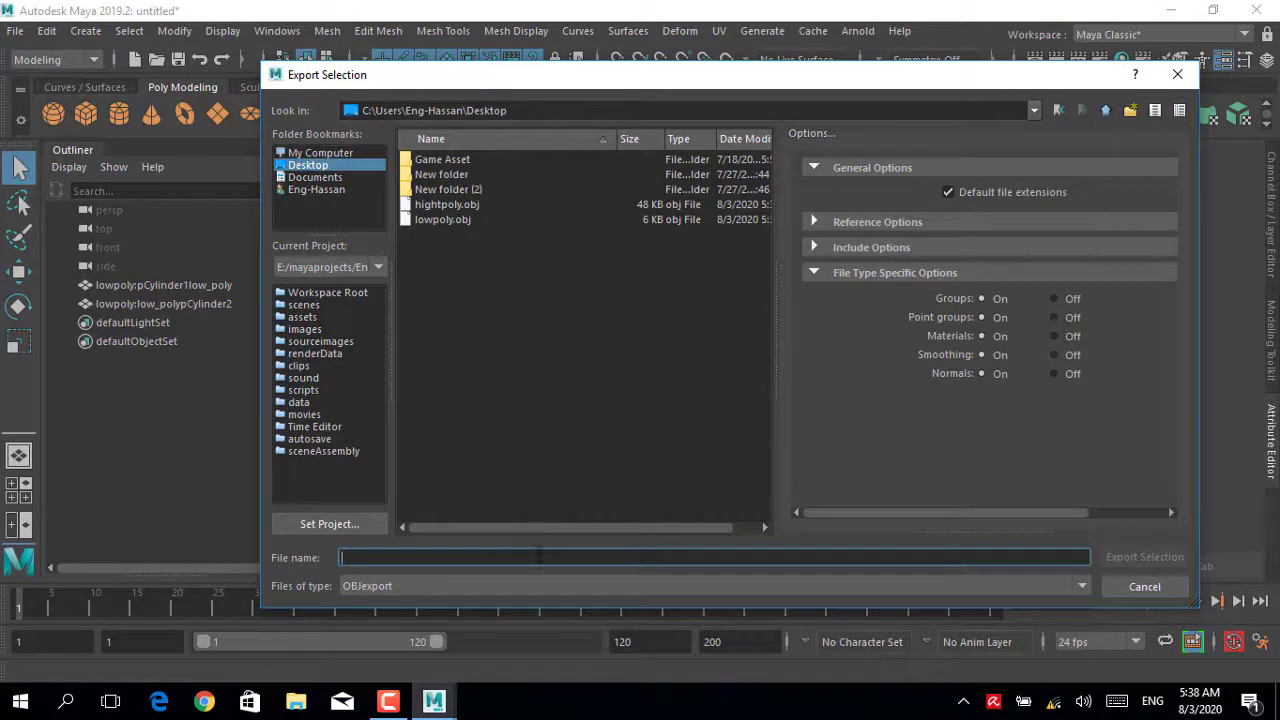
type("lowp")
key("Return")
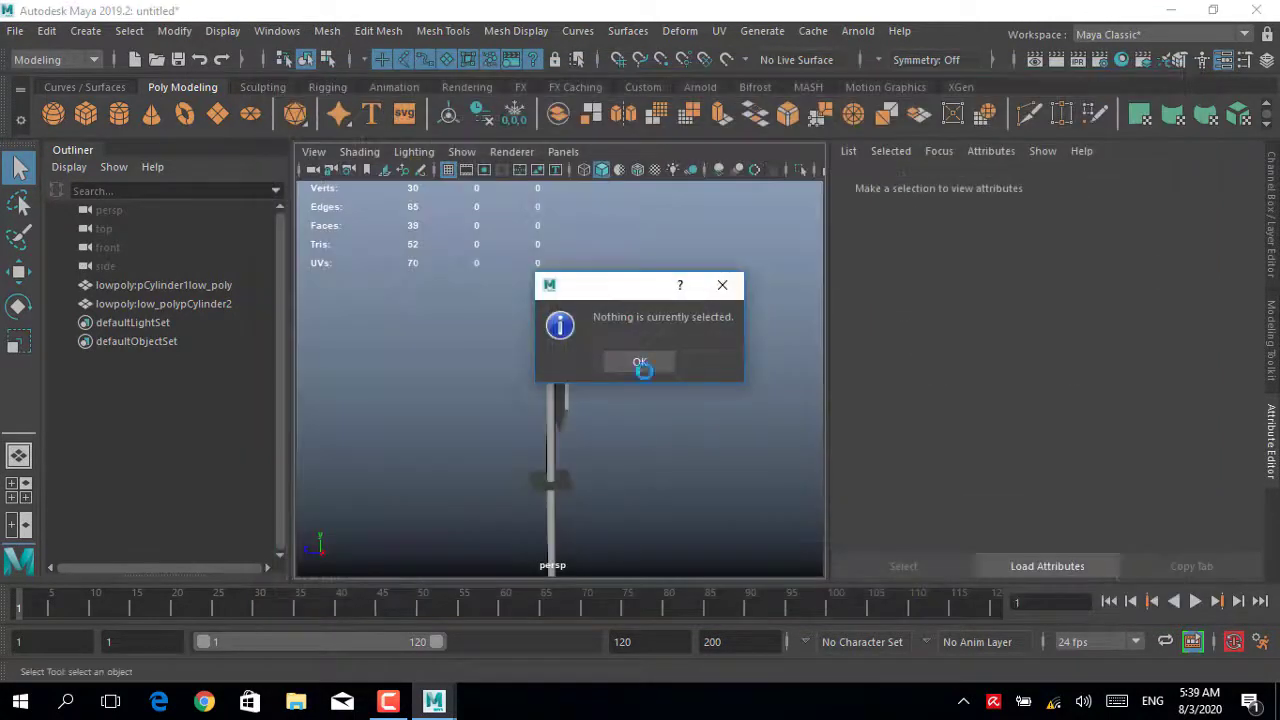
left_click(16, 31)
left_click(70, 274)
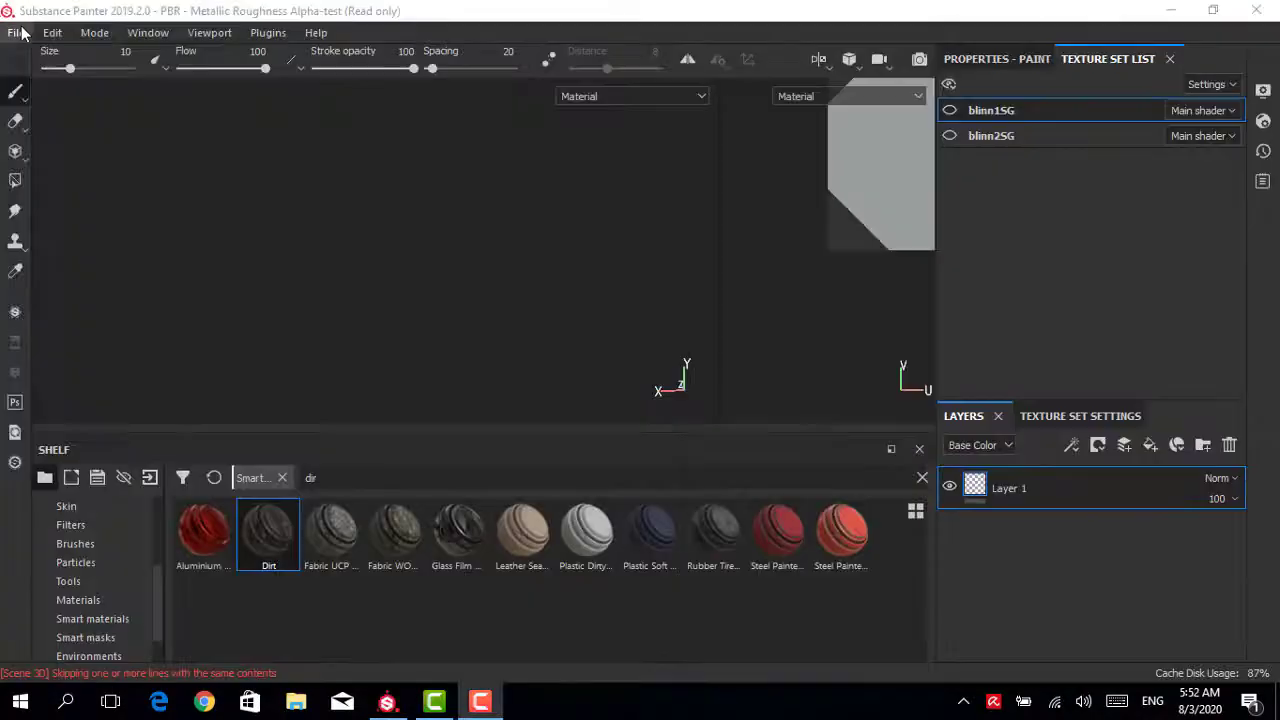
- Create a new Substance Painter project from the lowpoly mesh file
left_click(16, 32)
left_click(25, 52)
left_click(846, 171)
double_click(946, 250)
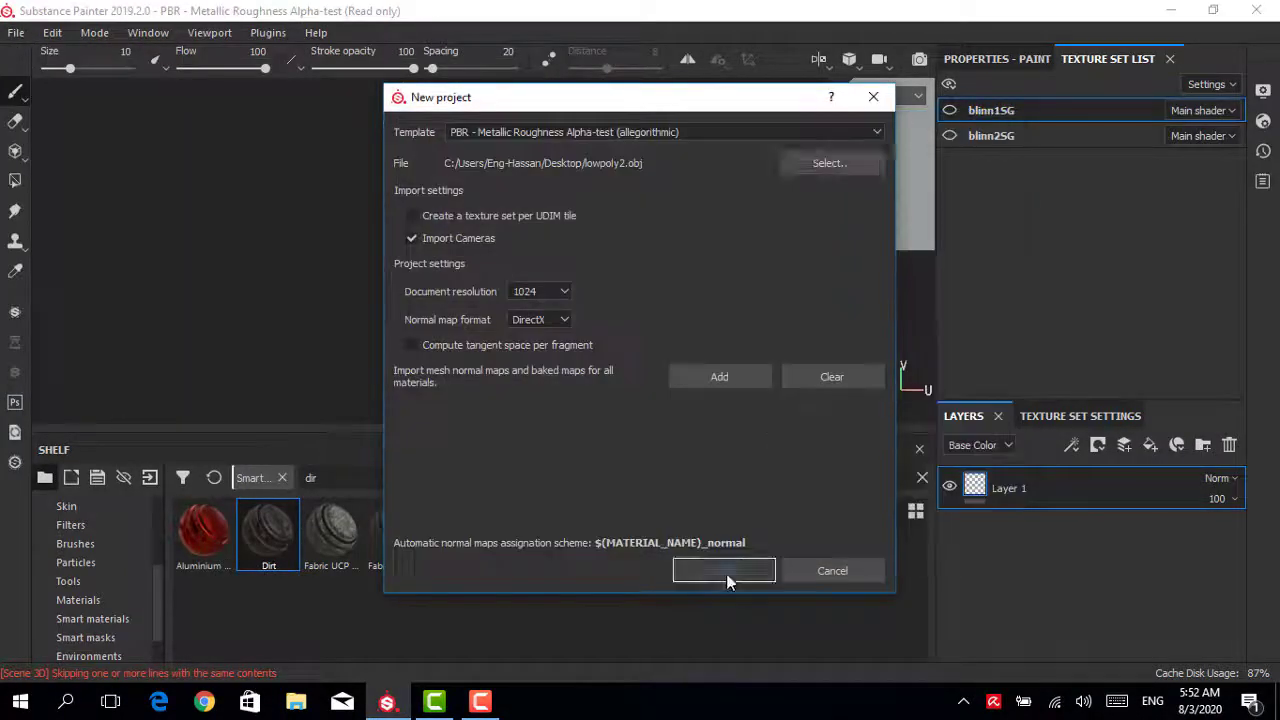
left_click(728, 572)
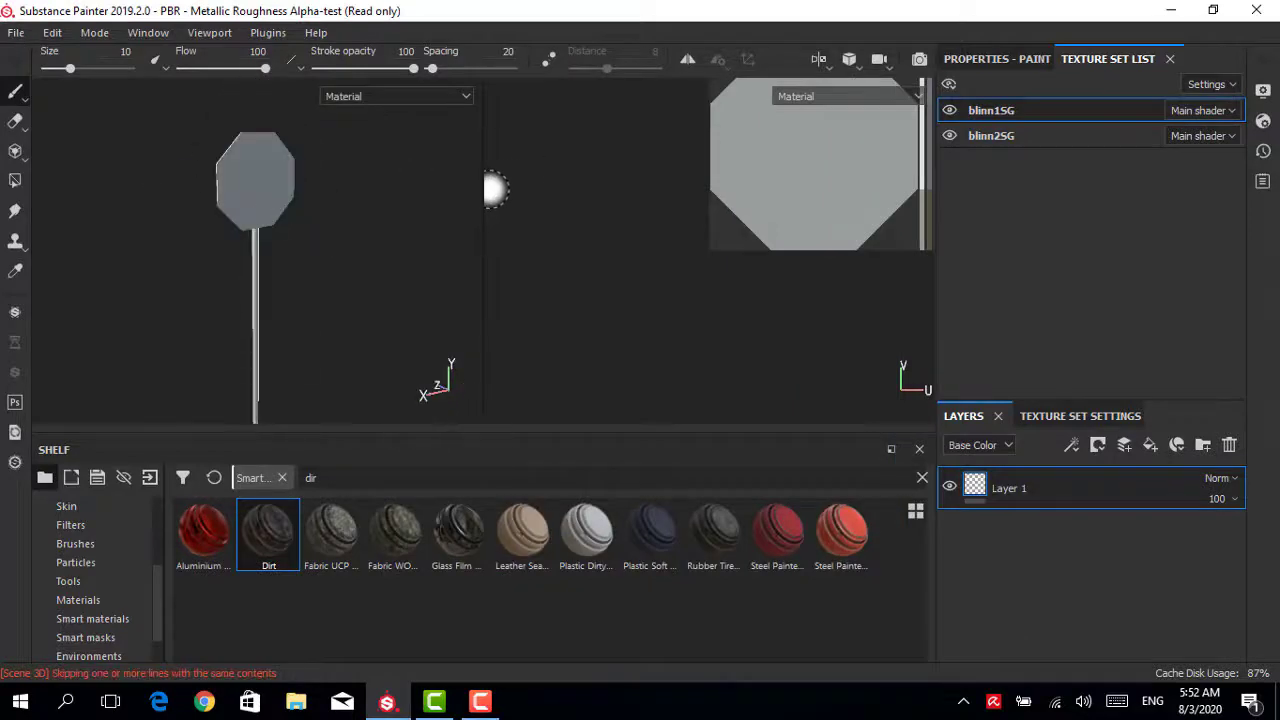
- Load the high-poly mesh as the high-definition source and bake the blinn1SG mesh maps
left_click(1080, 416)
left_click(1174, 549)
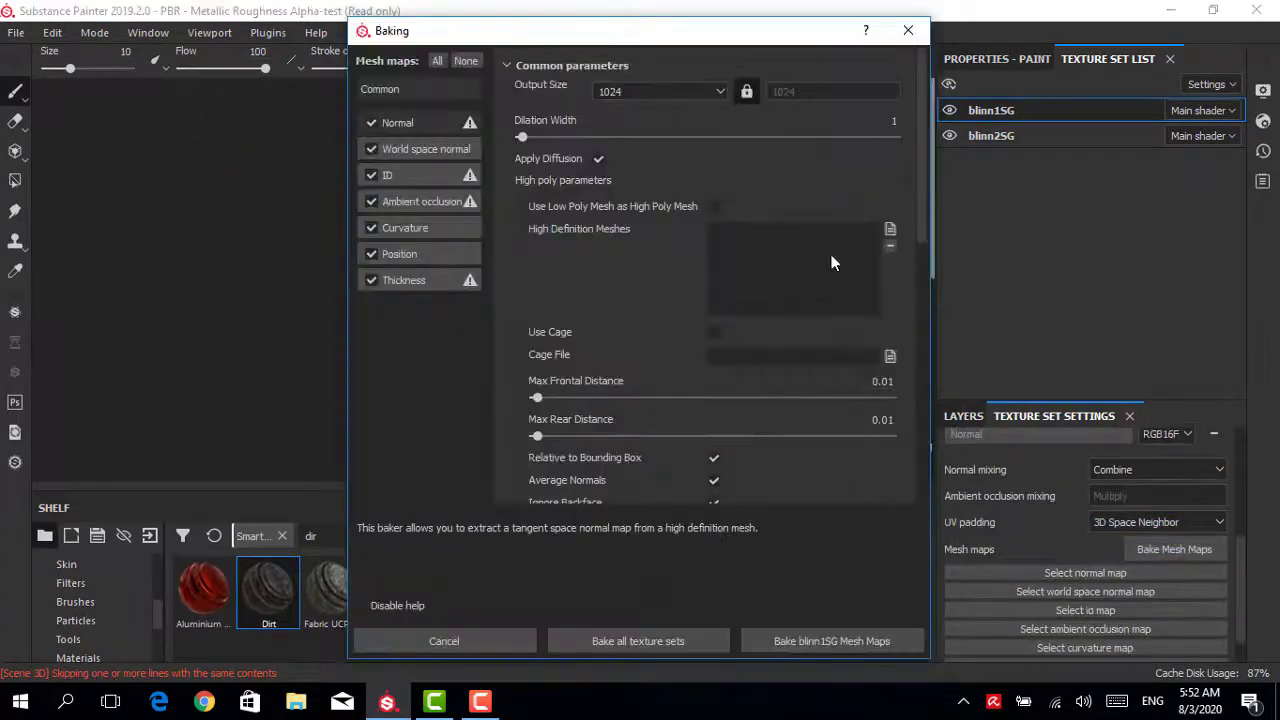
left_click(890, 229)
double_click(914, 200)
left_click(776, 636)
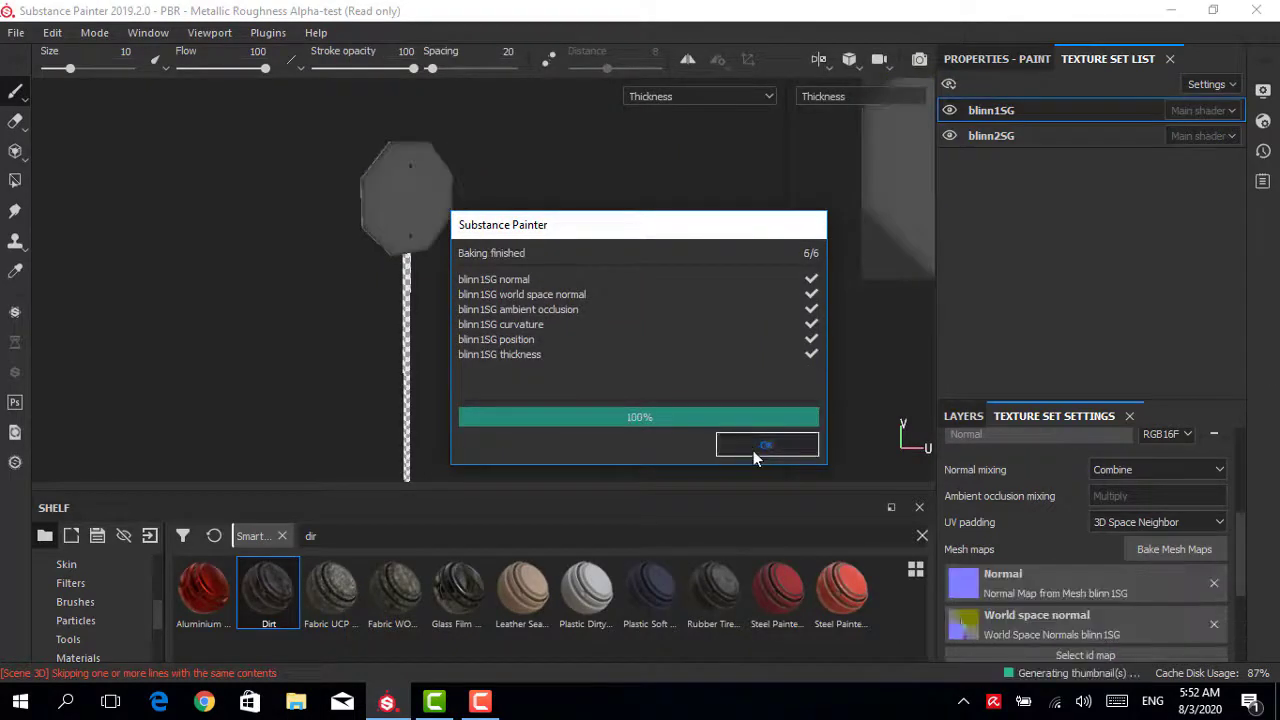
left_click(755, 445)
- Apply Steel Painted to the pole and set its Paint base colour to near-black
left_click_drag(483, 240, 845, 605)
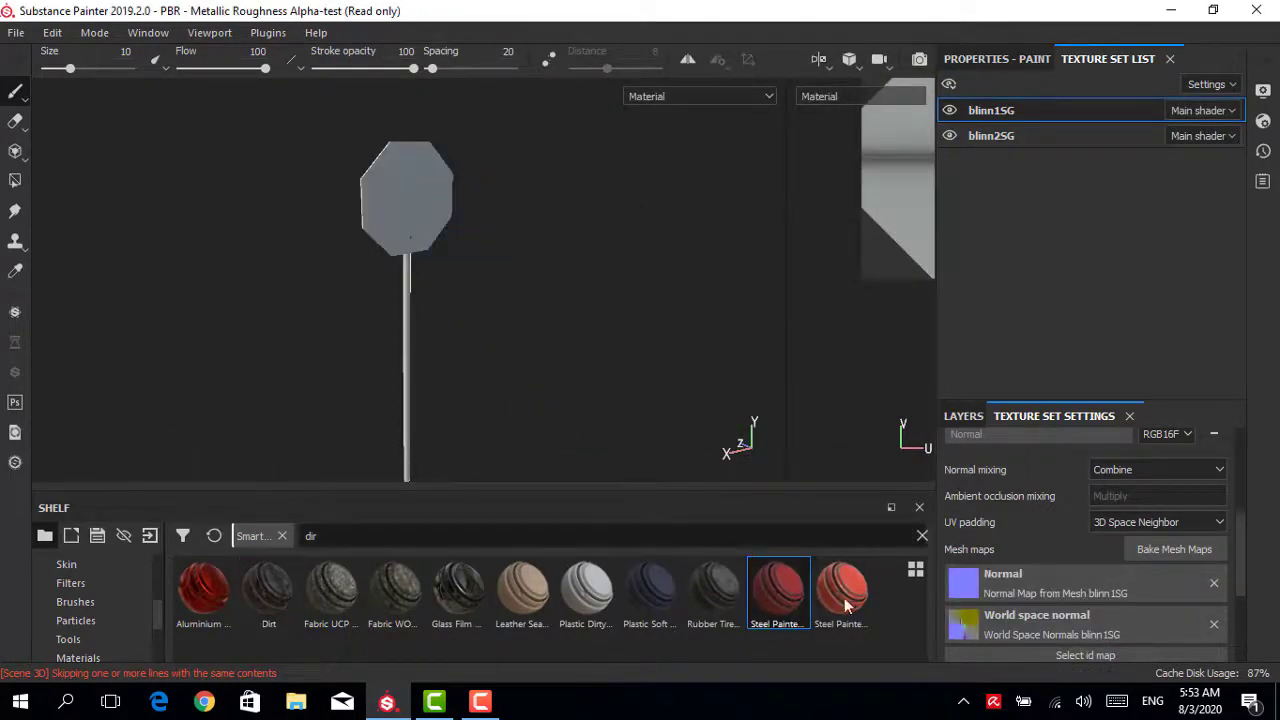
left_click_drag(405, 372, 393, 373)
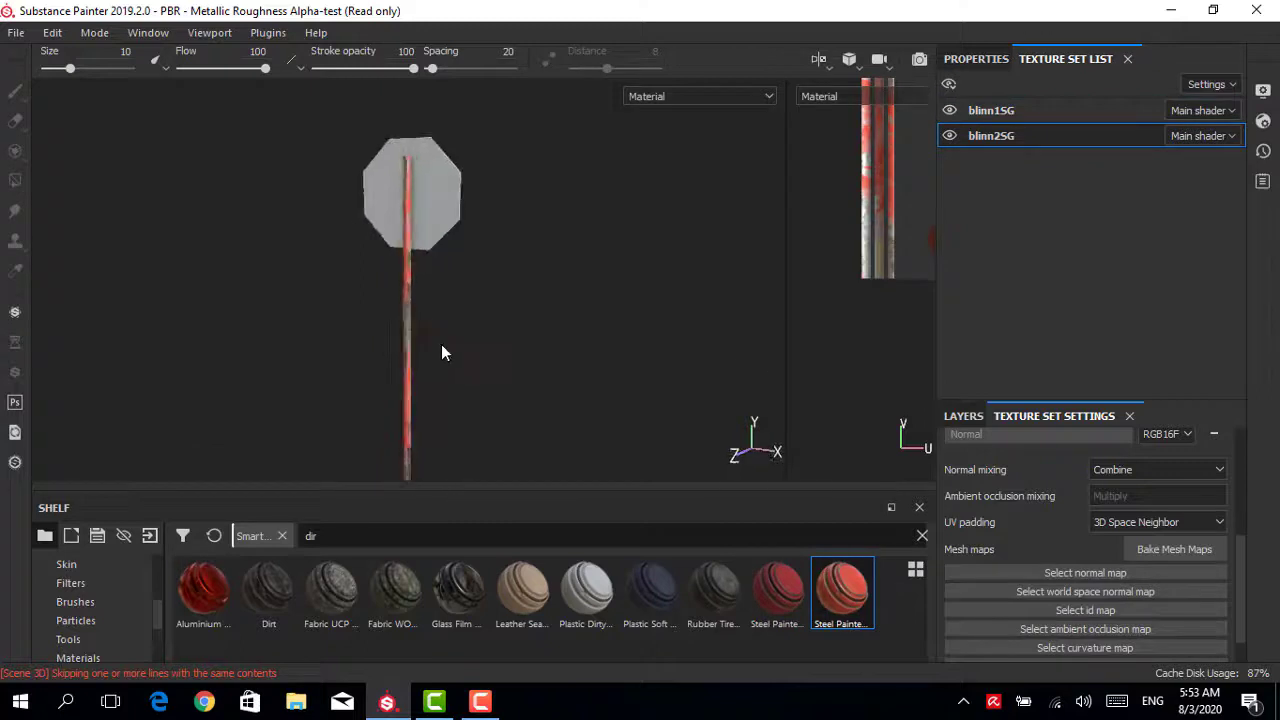
left_click(963, 416)
left_click(970, 488)
left_click(1050, 577)
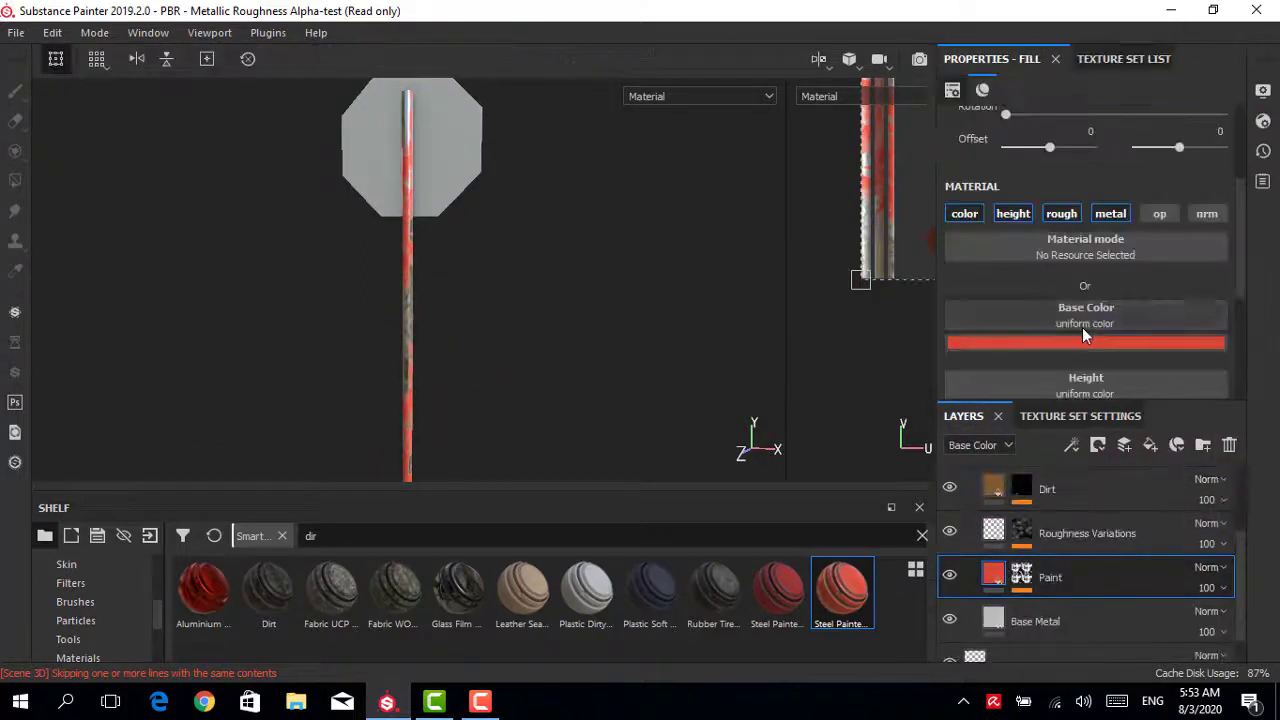
left_click(1082, 340)
left_click_drag(1143, 471, 1160, 505)
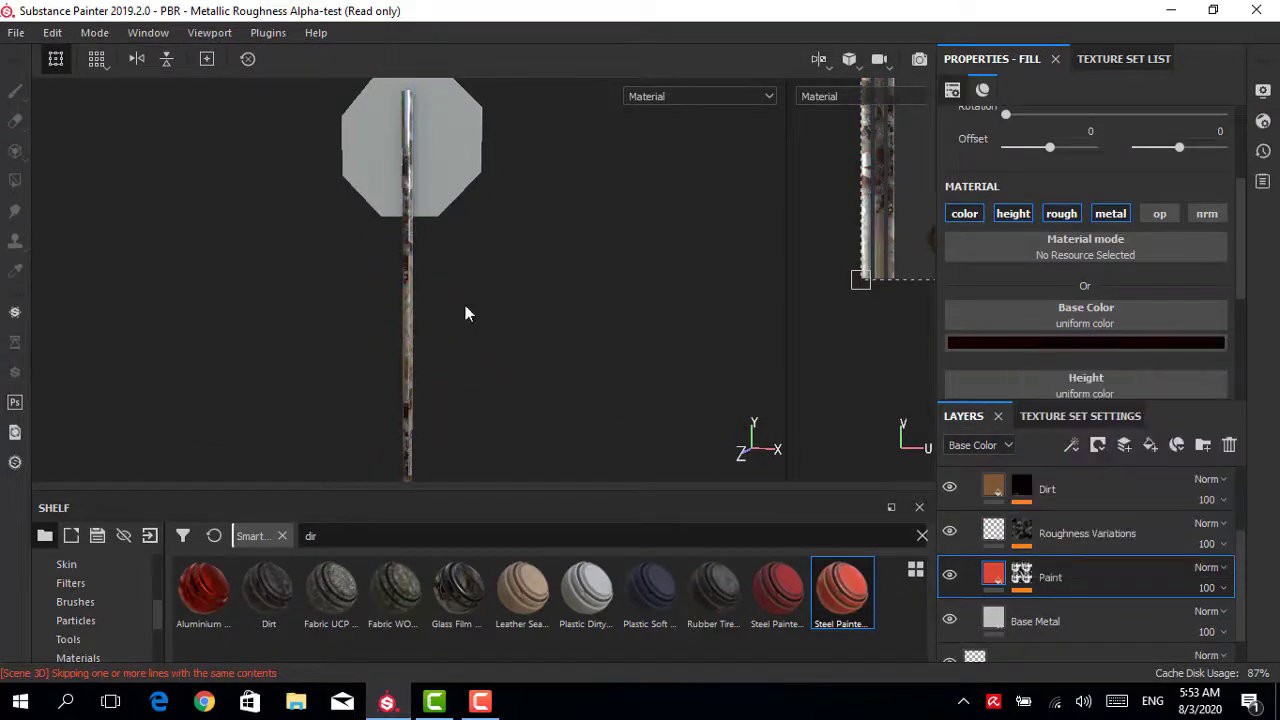
- Apply the red Steel Painted Chipped Dirty material to the sign plate
mouse_move(465, 314)
left_mouse_down("alt")
mouse_move(700, 351)
mouse_move(174, 263)
left_mouse_up("alt")
left_click_drag(285, 279, 523, 277, "alt")
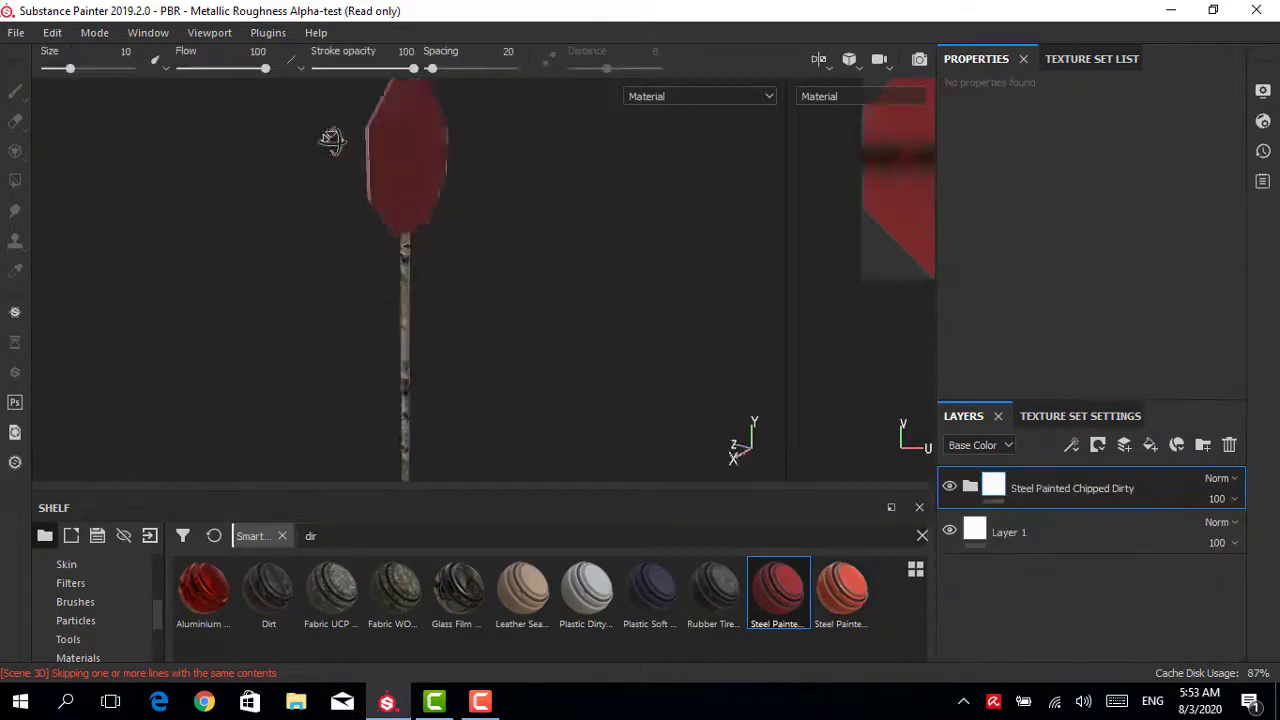
mouse_move(337, 134)
left_mouse_down("alt")
mouse_move(223, 194)
mouse_move(777, 237)
mouse_move(402, 234)
left_mouse_up("alt")
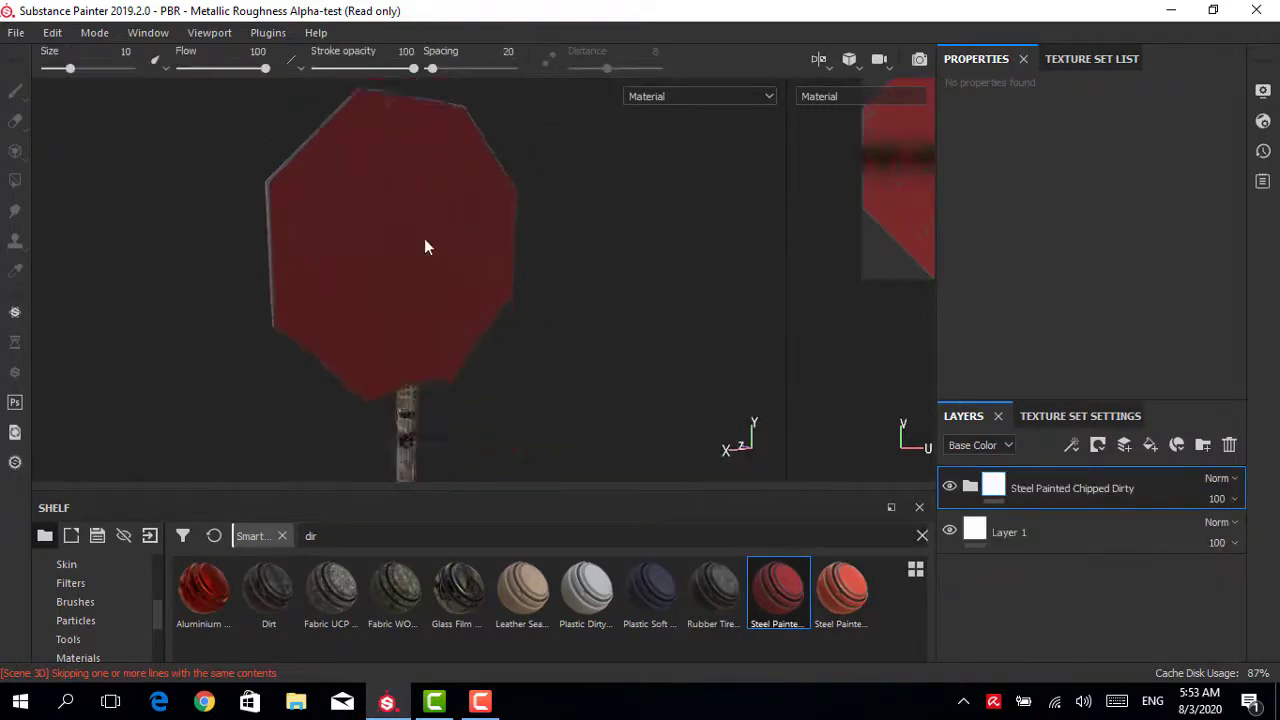
- Add a new empty Layer 2 between the Rust and Paint layers
left_click(1075, 418)
left_click(963, 416)
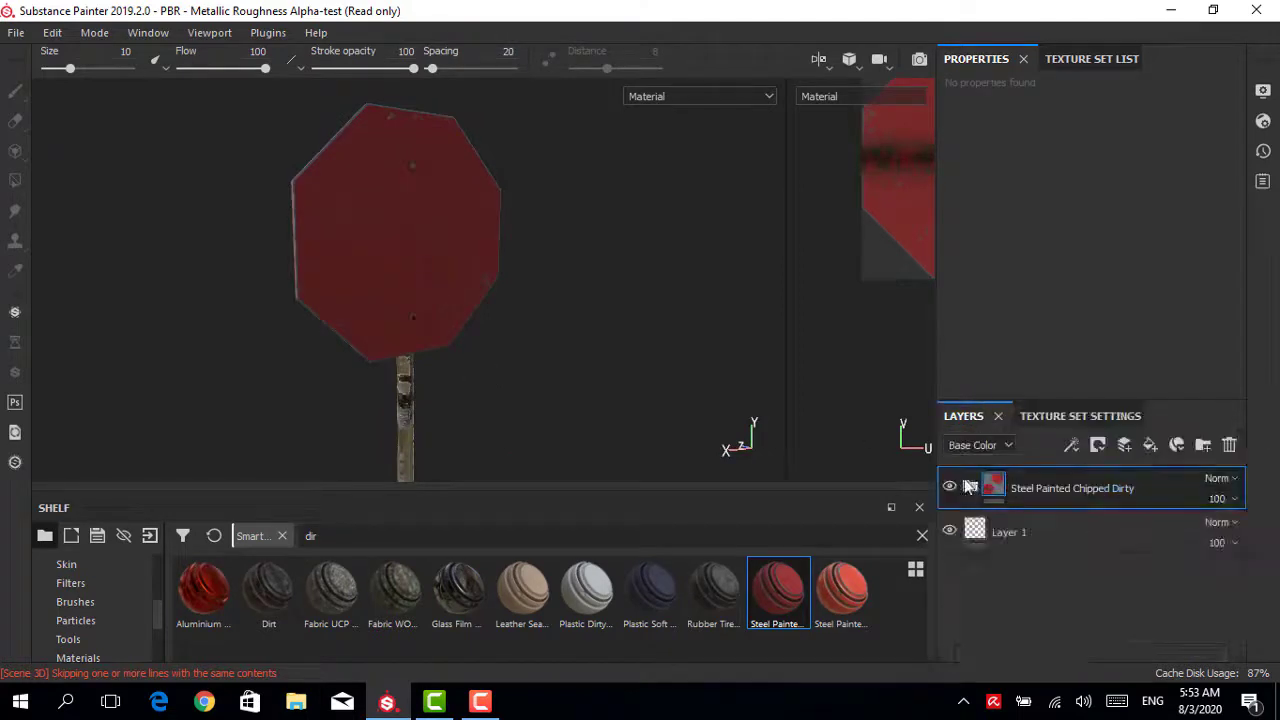
left_click(1203, 444)
left_click_drag(1030, 488, 1096, 545)
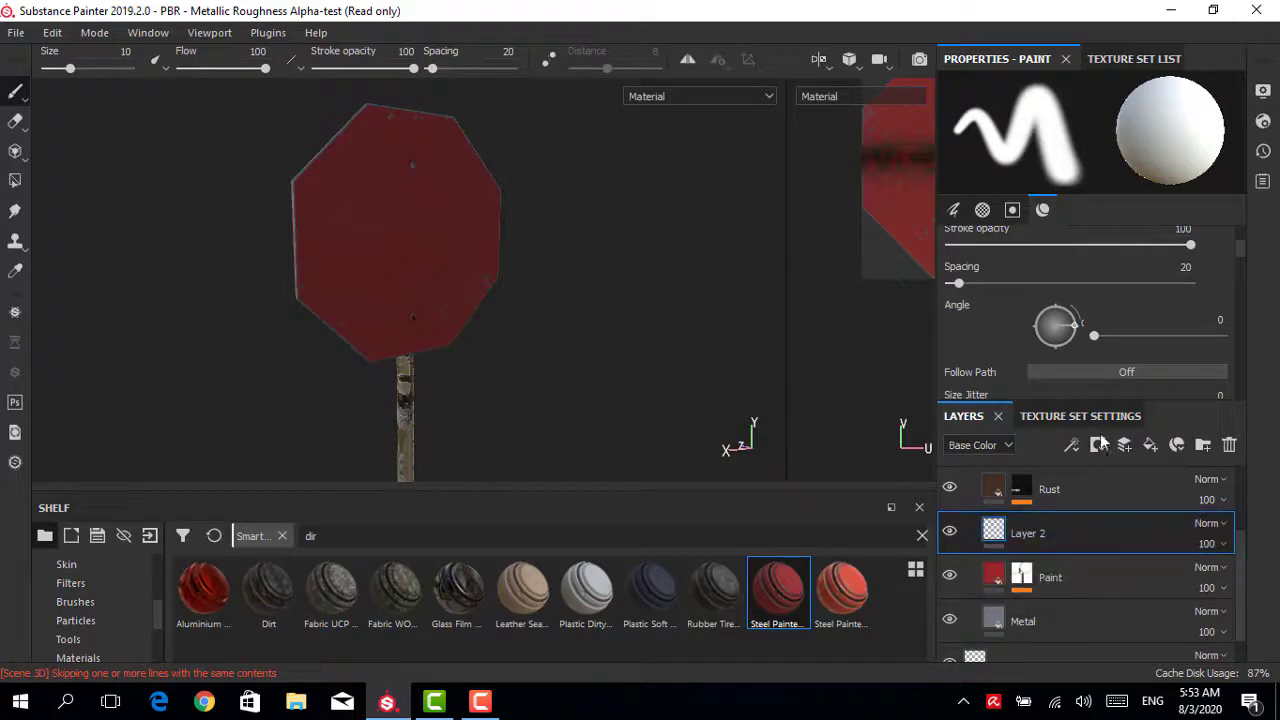
- Add a Paint effect to Layer 2 and stamp a large Text Stop alpha across the sign
left_click(1071, 445)
left_click(1101, 493)
left_click(72, 601)
left_click(545, 535)
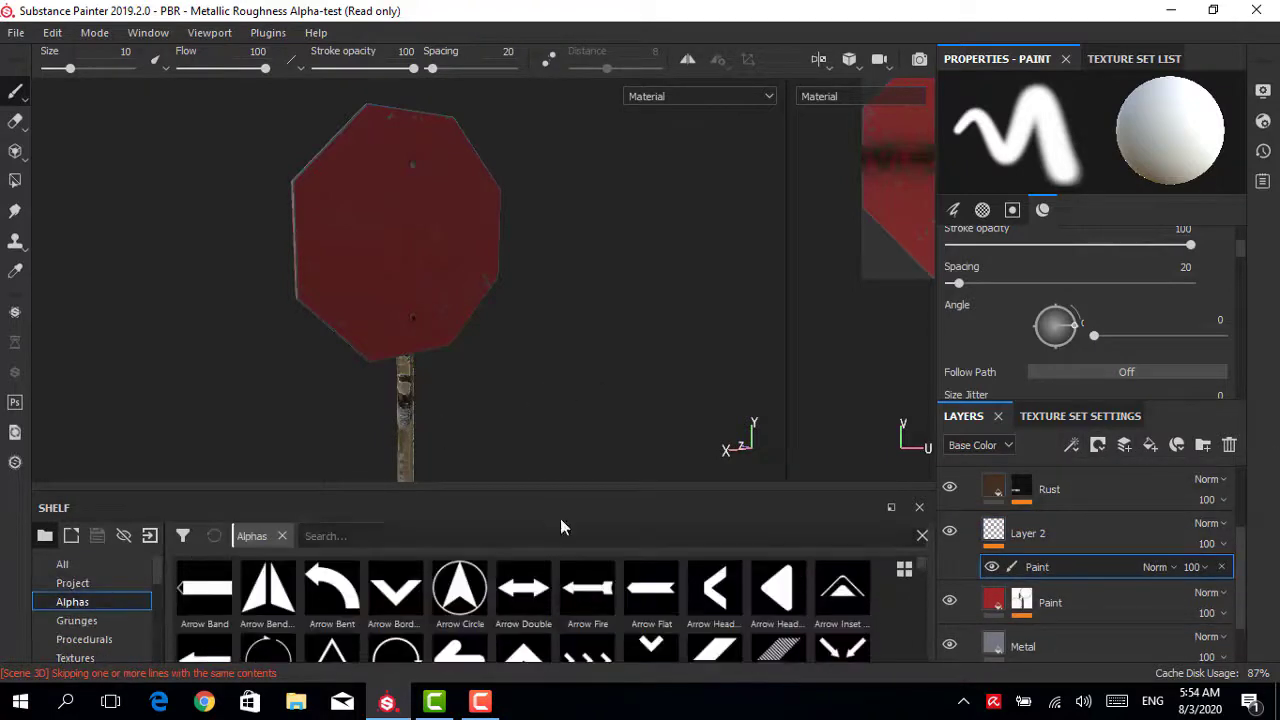
type("stop")
left_click(263, 595)
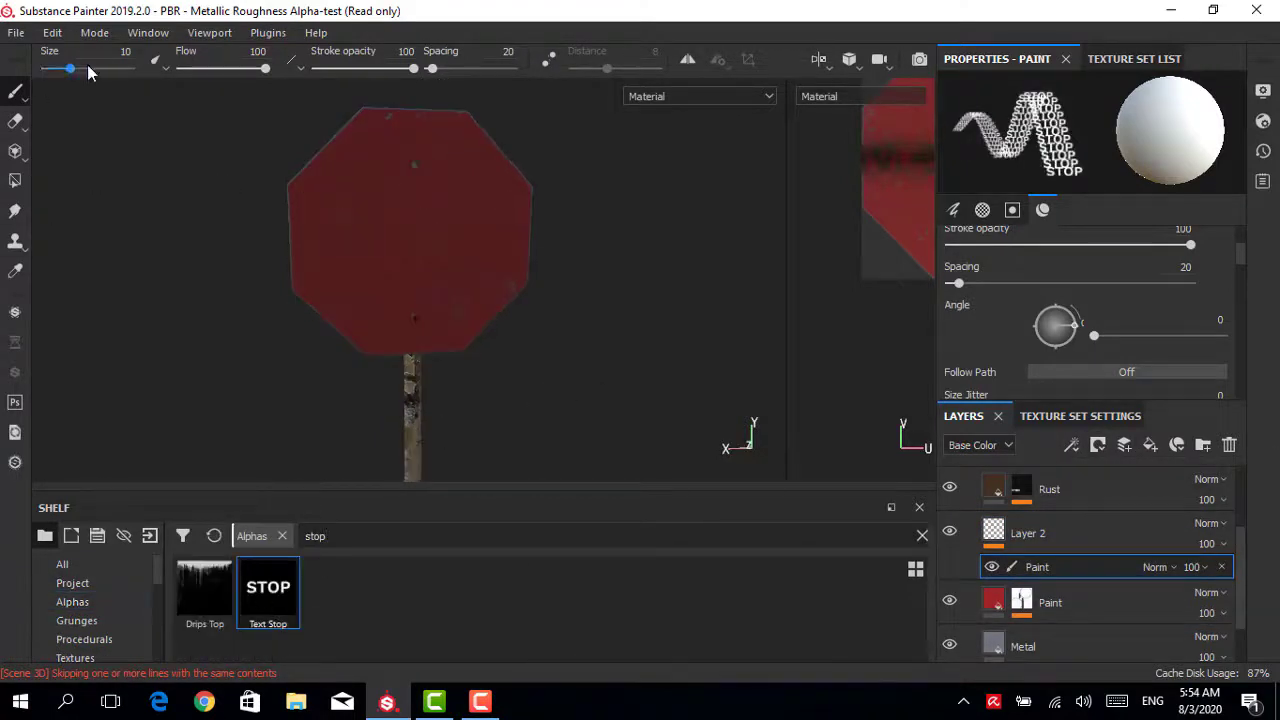
left_click_drag(88, 72, 108, 68)
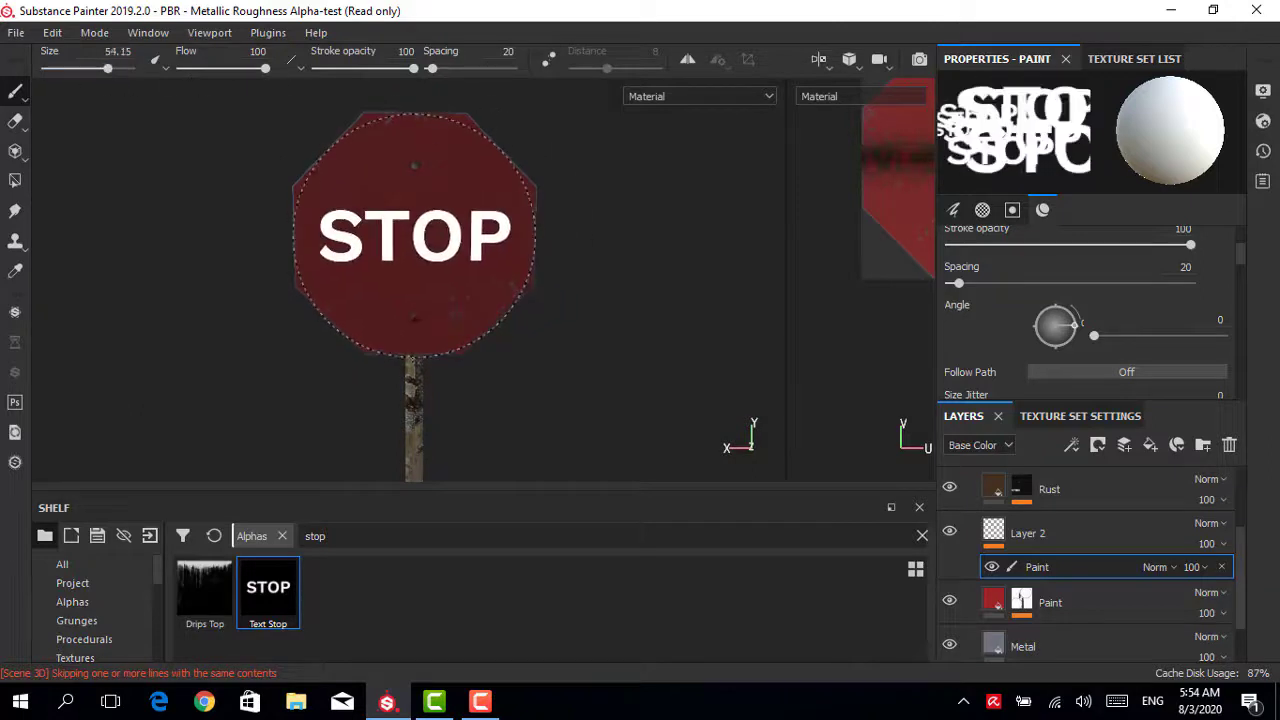
left_click_drag(413, 240, 326, 375, "alt")
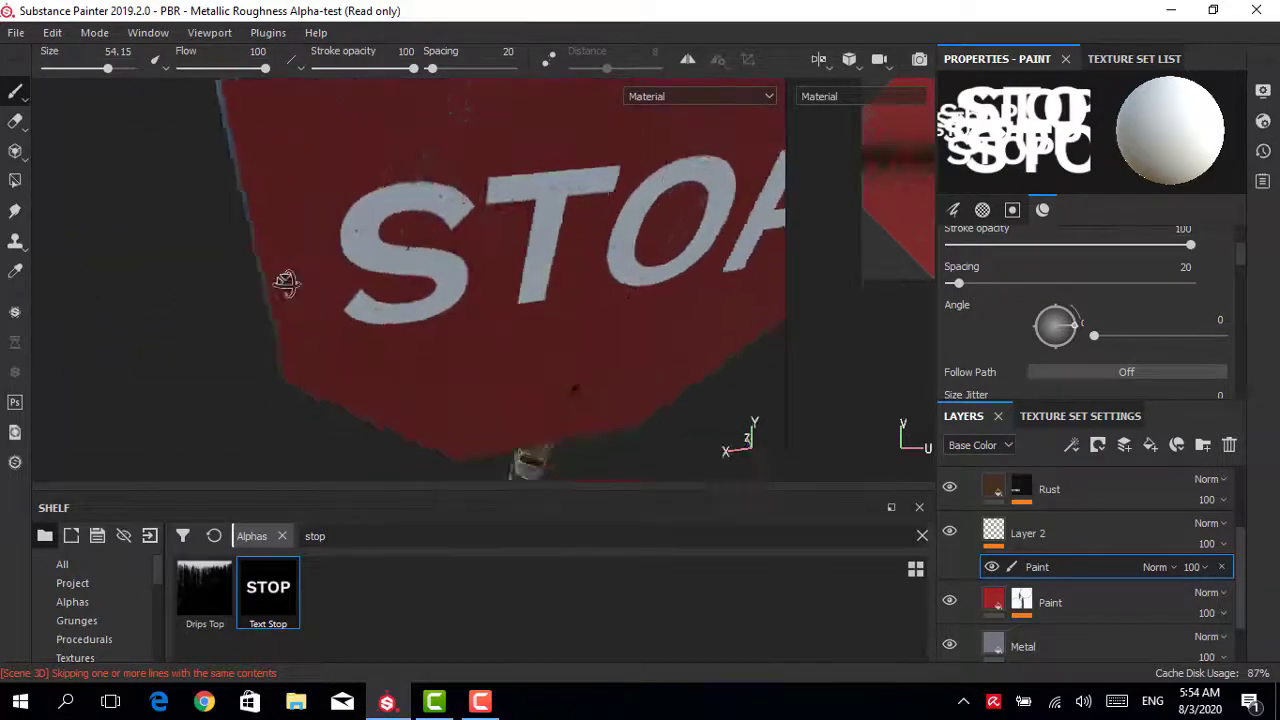
- Switch the brush to the Shape Sharp line alpha and paint a white outline along the edges
double_click(315, 536)
type("line")
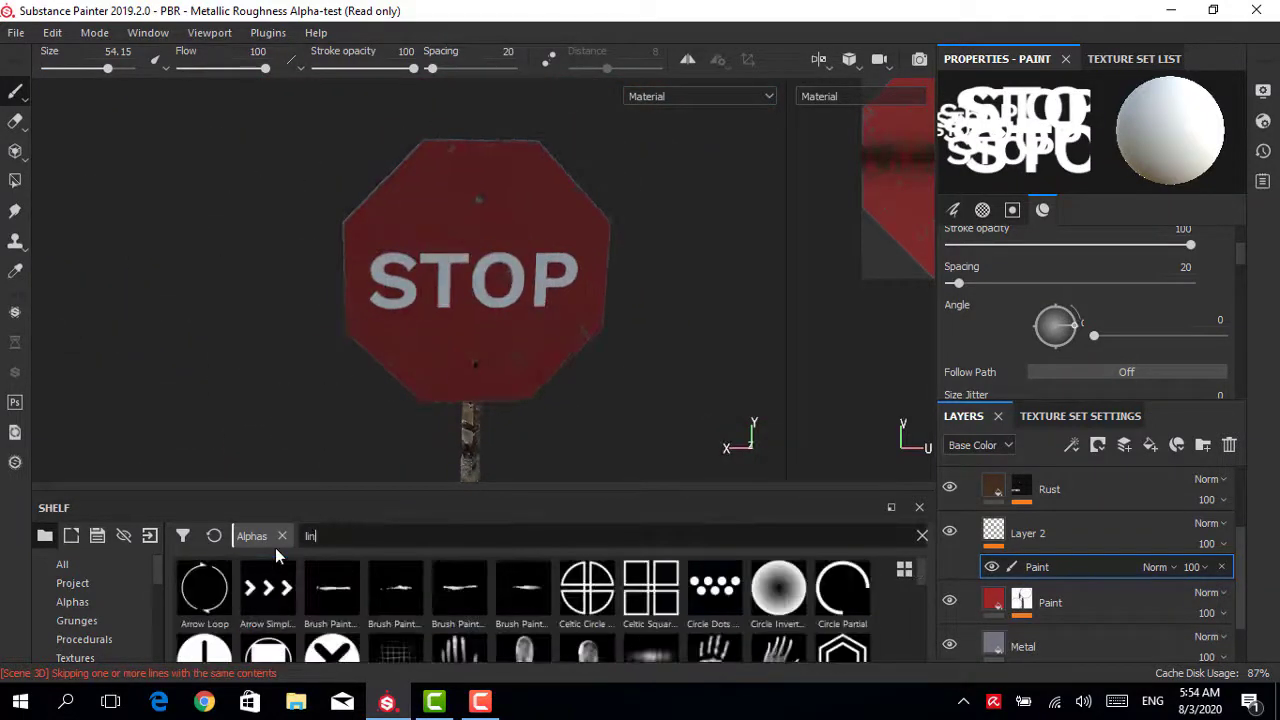
scroll(715, 600, "down", 1)
left_click(714, 590)
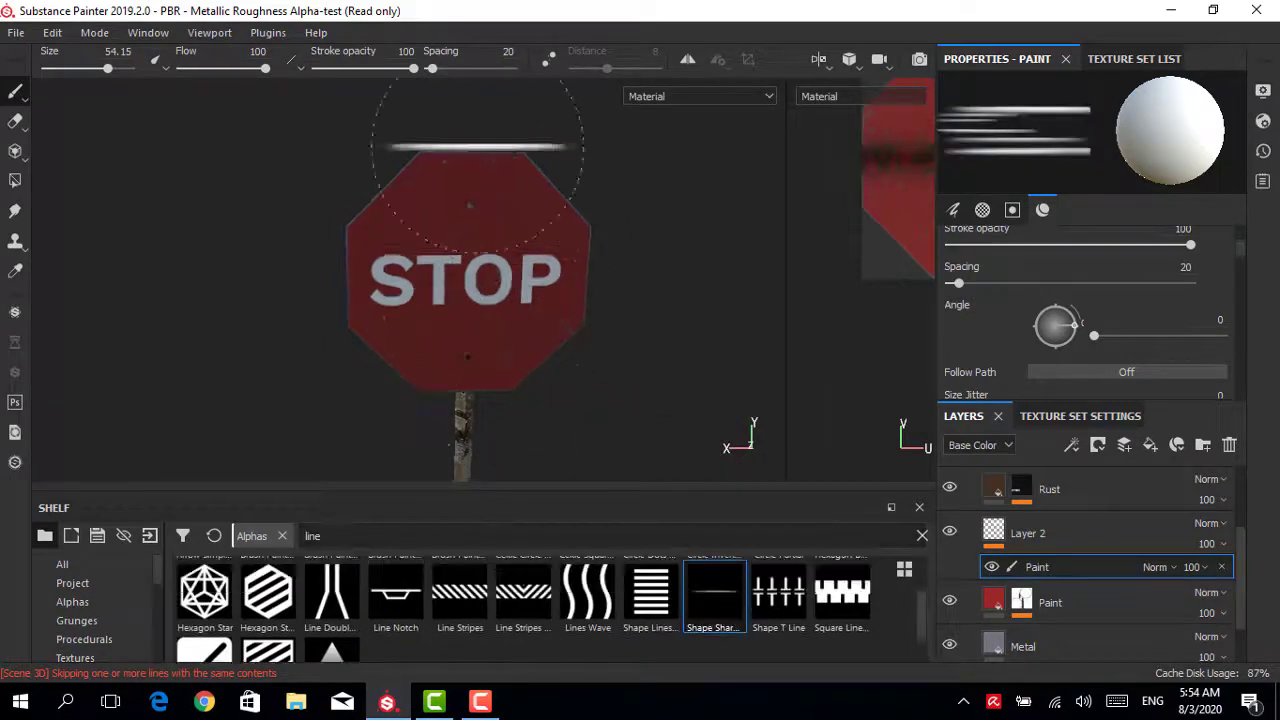
mouse_move(485, 115)
left_mouse_down("alt")
mouse_move(473, 181)
mouse_move(566, 145)
mouse_move(490, 305)
mouse_move(462, 300)
mouse_move(394, 195)
mouse_move(400, 285)
left_mouse_up("alt")
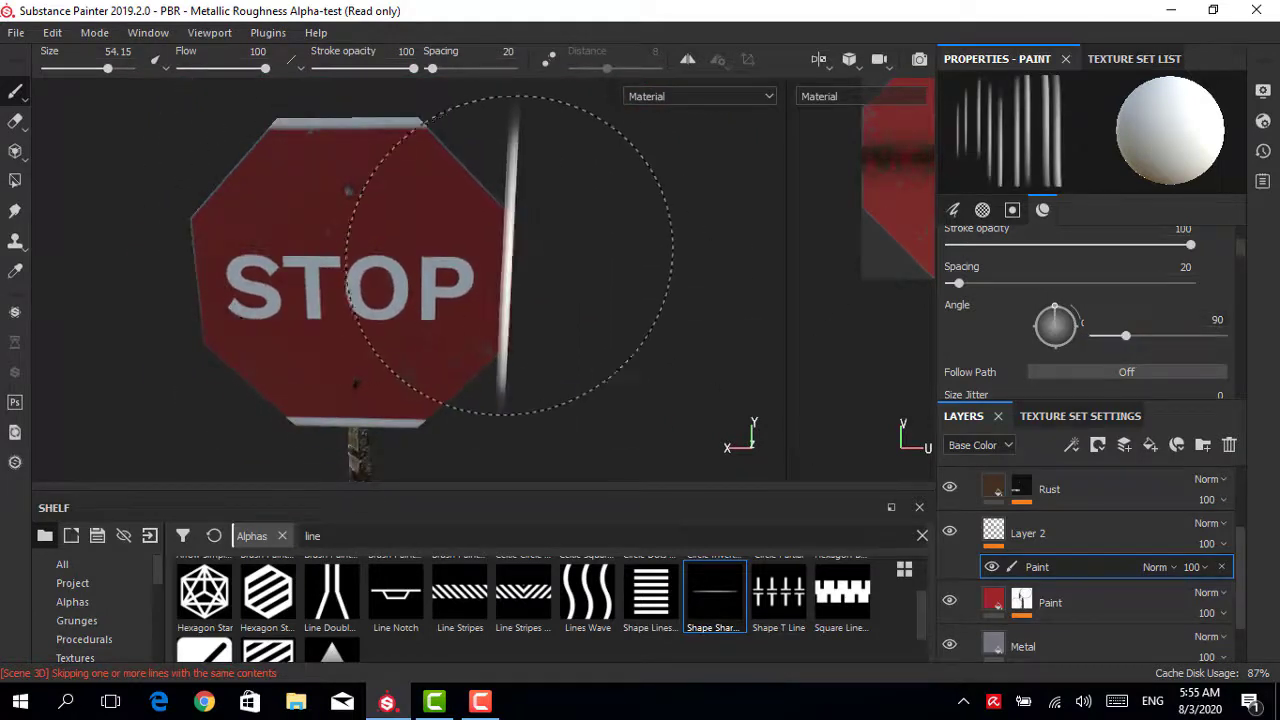
left_click_drag(197, 267, 455, 285, "alt")
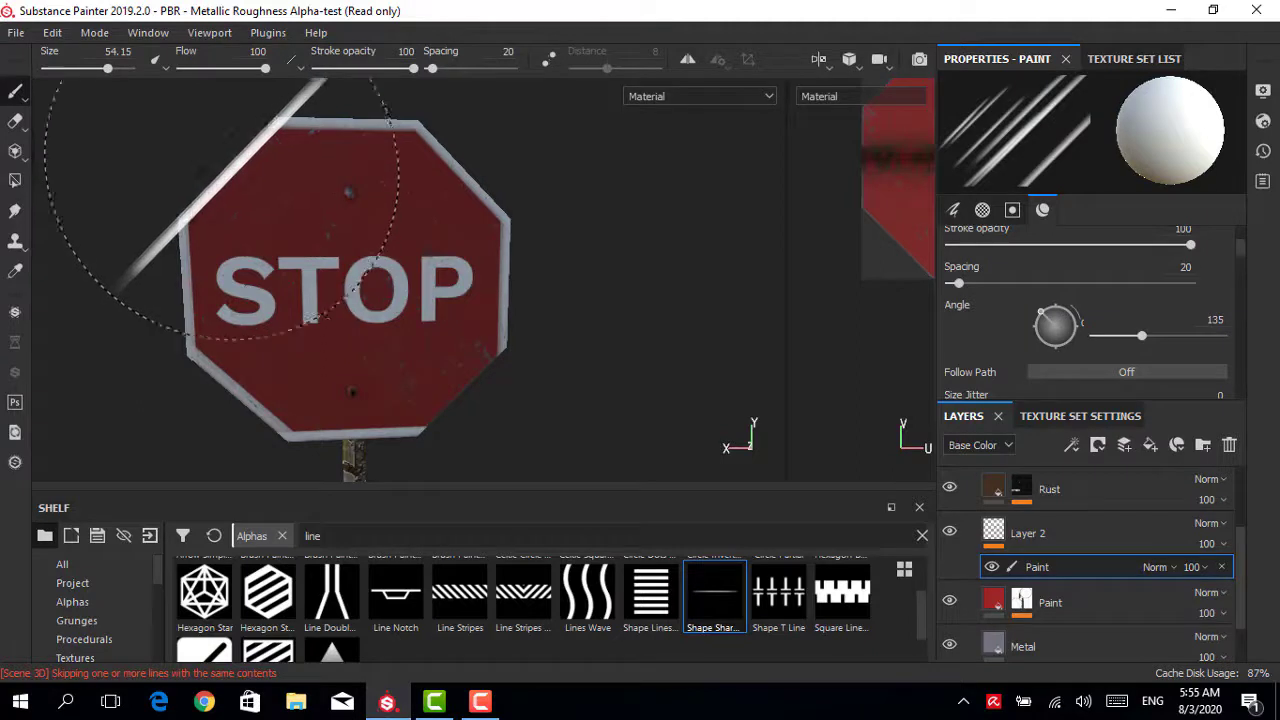
mouse_move(225, 205)
left_mouse_down()
mouse_move(450, 390)
mouse_move(649, 343)
mouse_move(627, 340)
left_mouse_up()
scroll(627, 340, "down", 3)
scroll(543, 286, "down", 3)
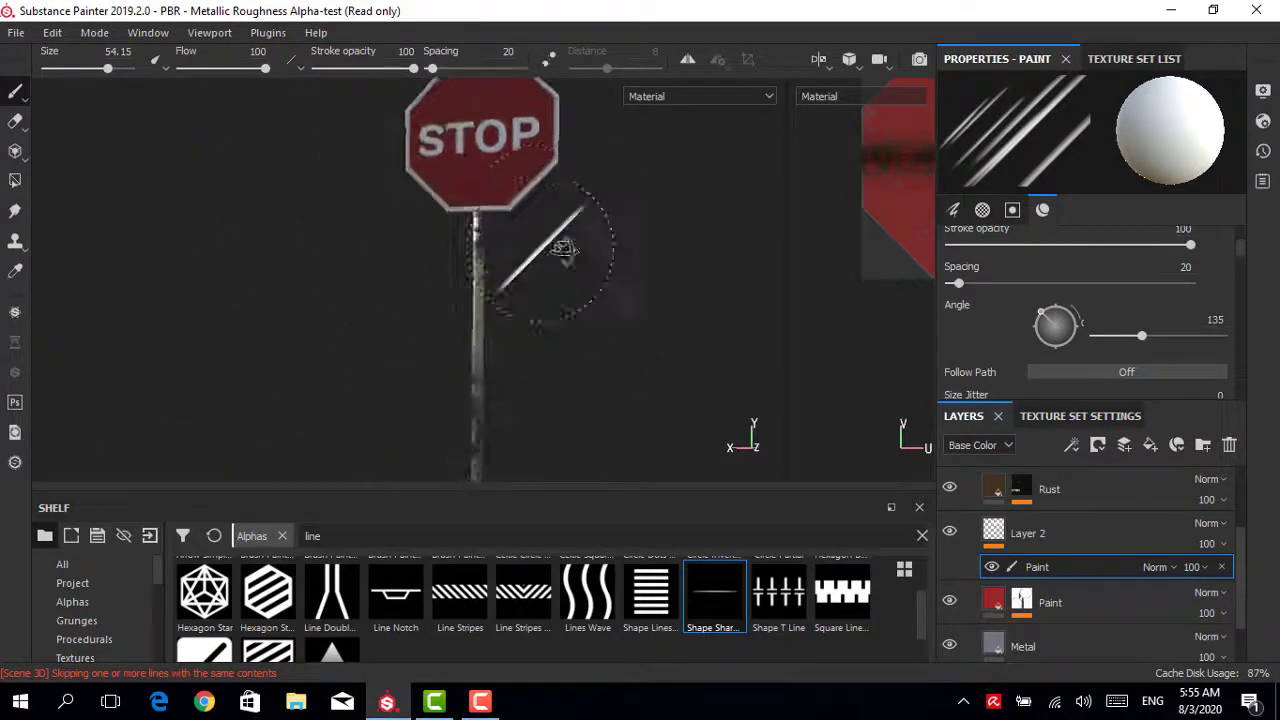
scroll(563, 249, "down", 2)
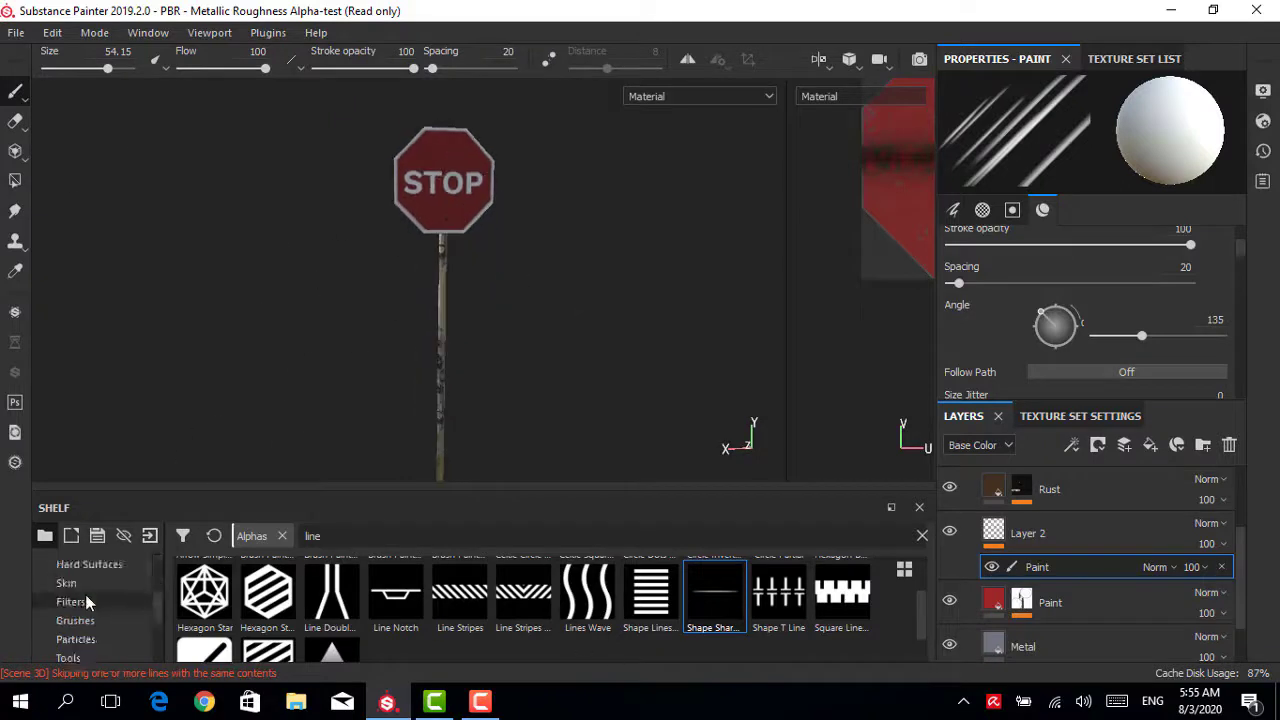
- Drop the Dirt smart material from the shelf onto the sign
left_click(92, 639)
type("dirt")
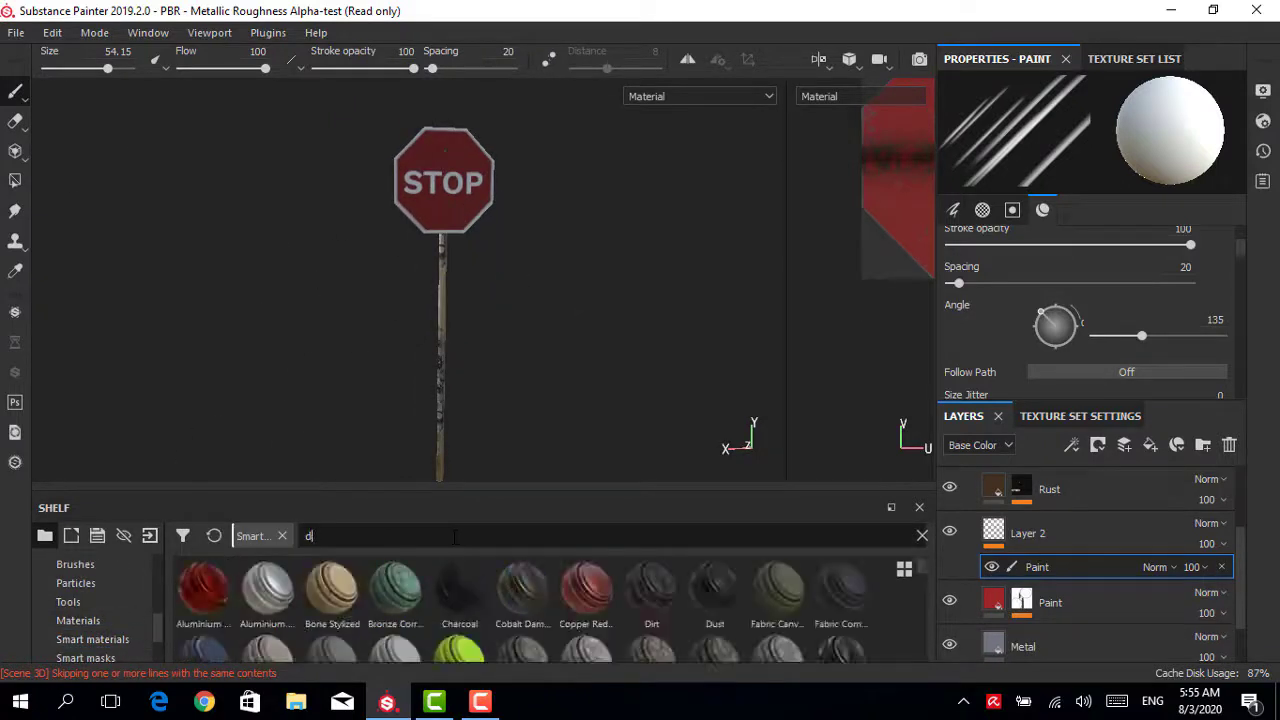
left_click_drag(205, 590, 480, 175)
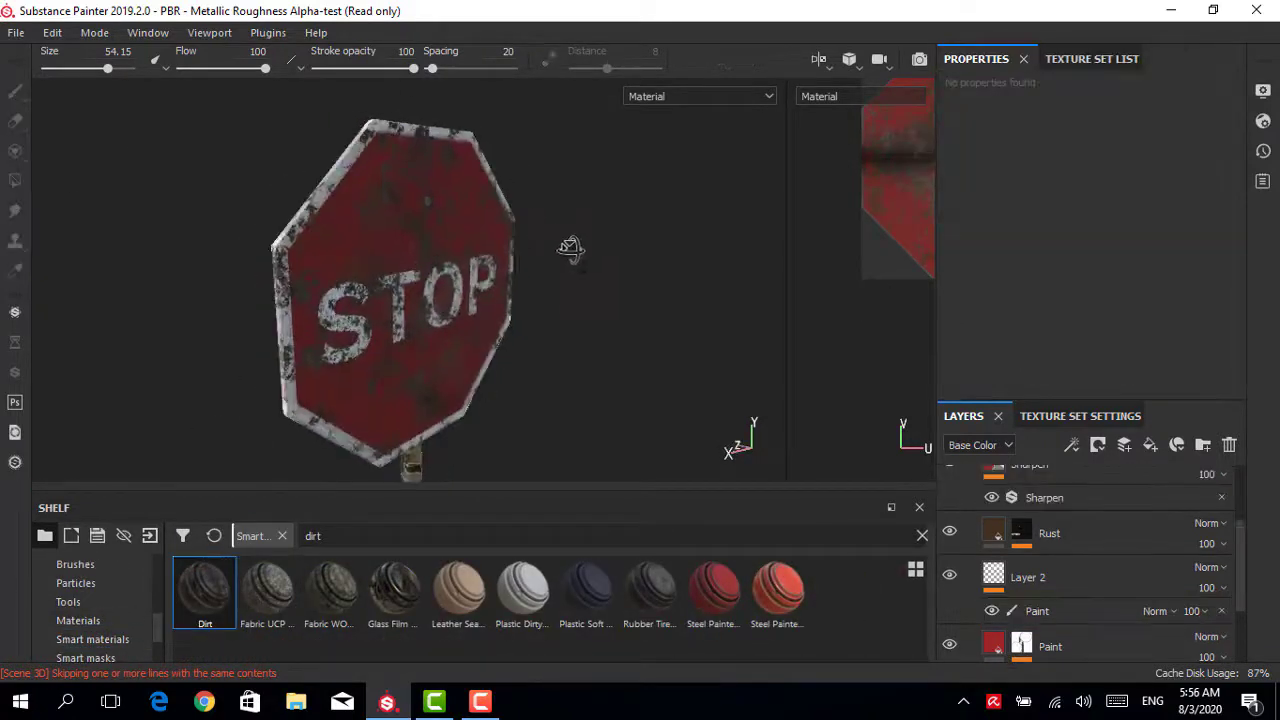
mouse_move(570, 250)
left_mouse_down("alt")
mouse_move(895, 437)
mouse_move(594, 306)
mouse_move(834, 303)
mouse_move(1088, 545)
left_mouse_up("alt")
scroll(1086, 538, "up", 5)
- Adjust the Dirt Base layer's finish_grainy and Gradient filters to tune the grain intensity
left_click(970, 488)
left_click(1045, 532)
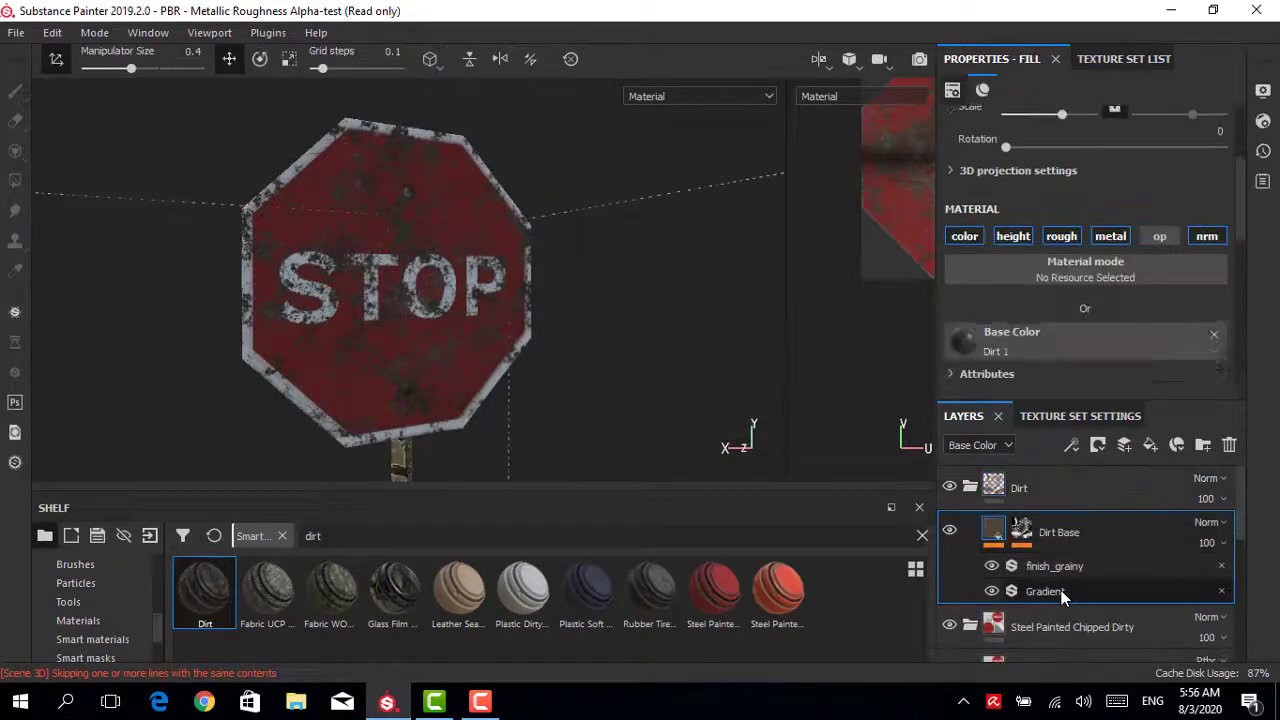
scroll(1111, 328, "down", 5)
scroll(1111, 328, "down", 3)
left_click(1054, 566)
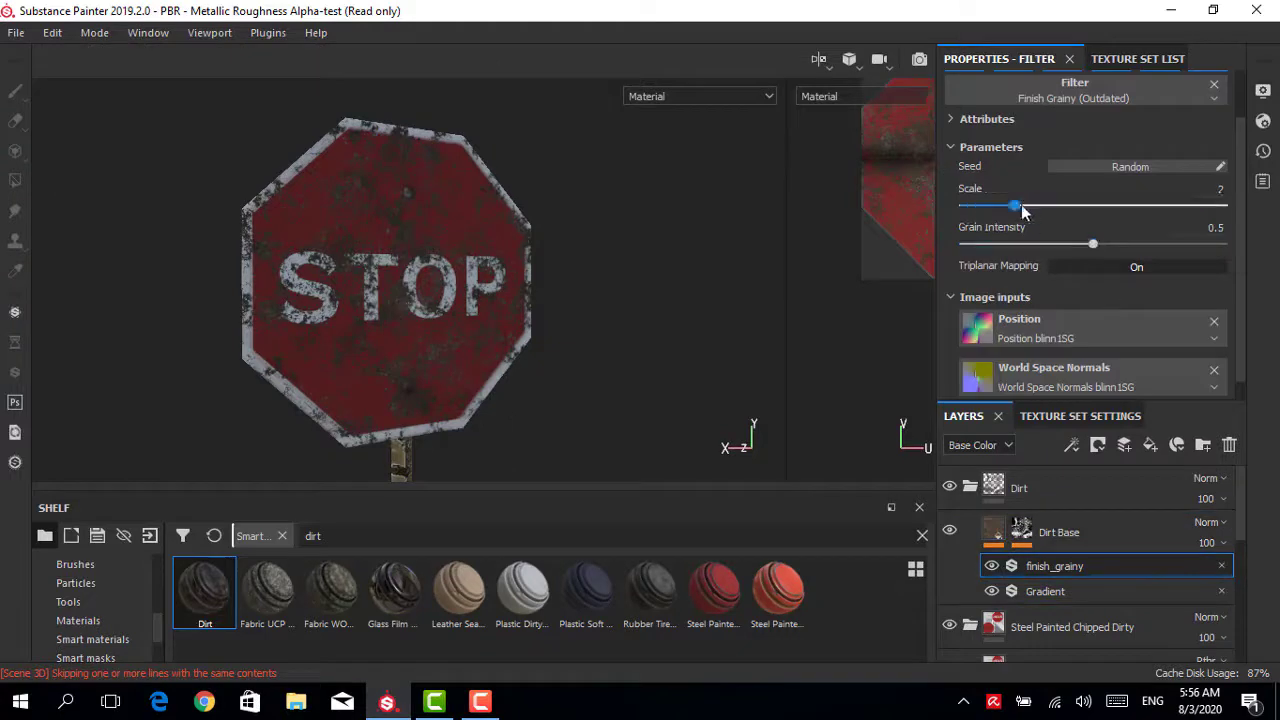
left_click(1045, 591)
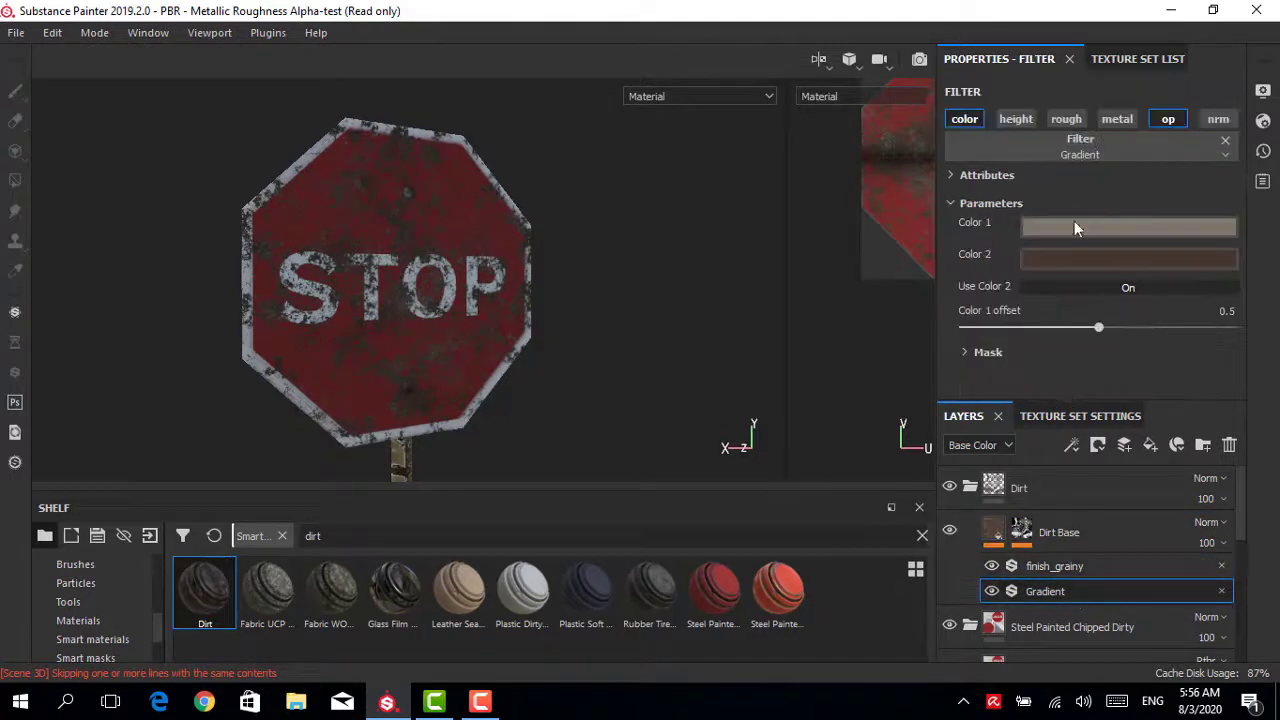
left_click(1062, 568)
left_click_drag(1036, 310, 1016, 300)
left_click(1056, 514)
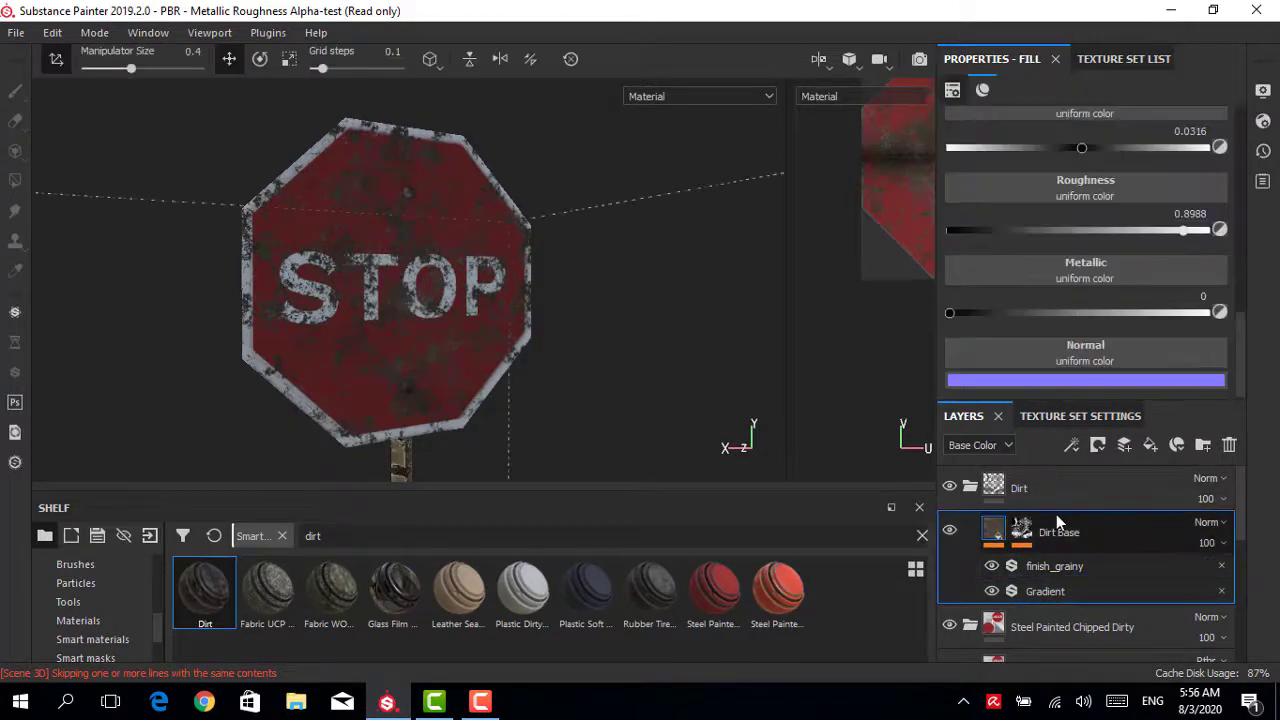
key("1")
key("ctrl+z")
- Tune the dirt mask generator to Curvature 0.89 and World Space Normal 0.14
left_click(1060, 562)
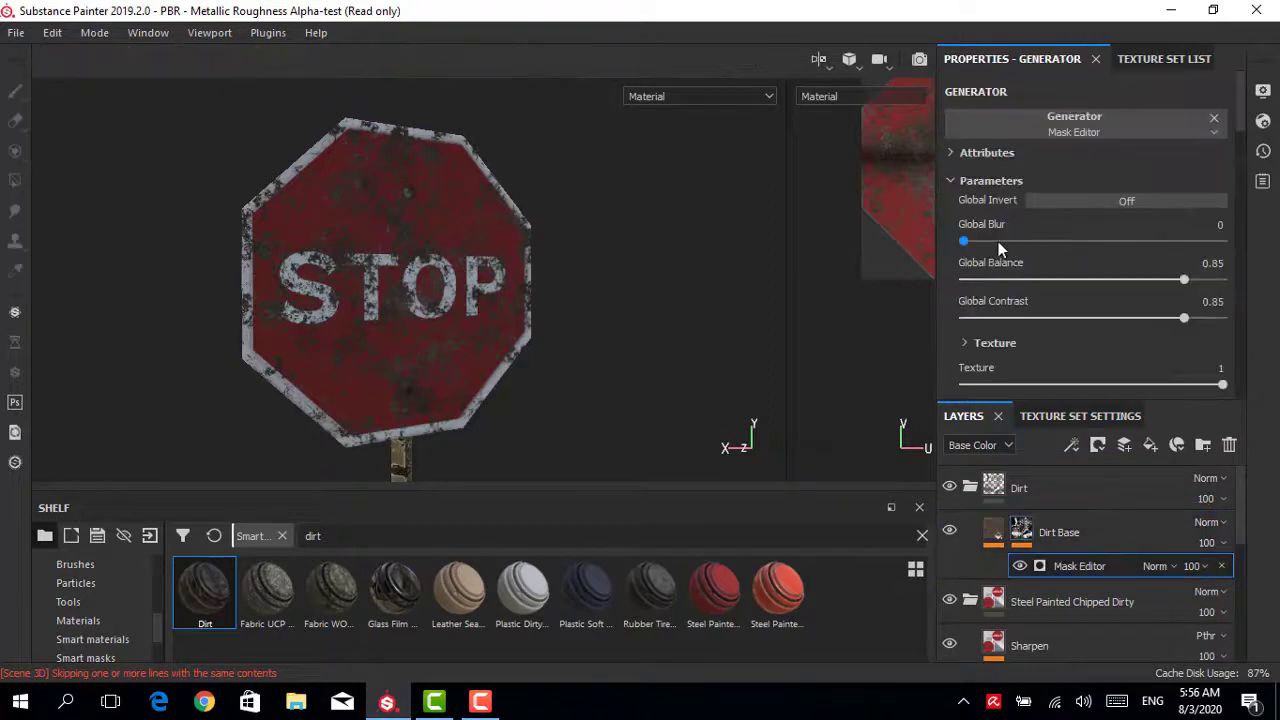
left_click_drag(998, 241, 960, 241)
scroll(1000, 241, "down", 1)
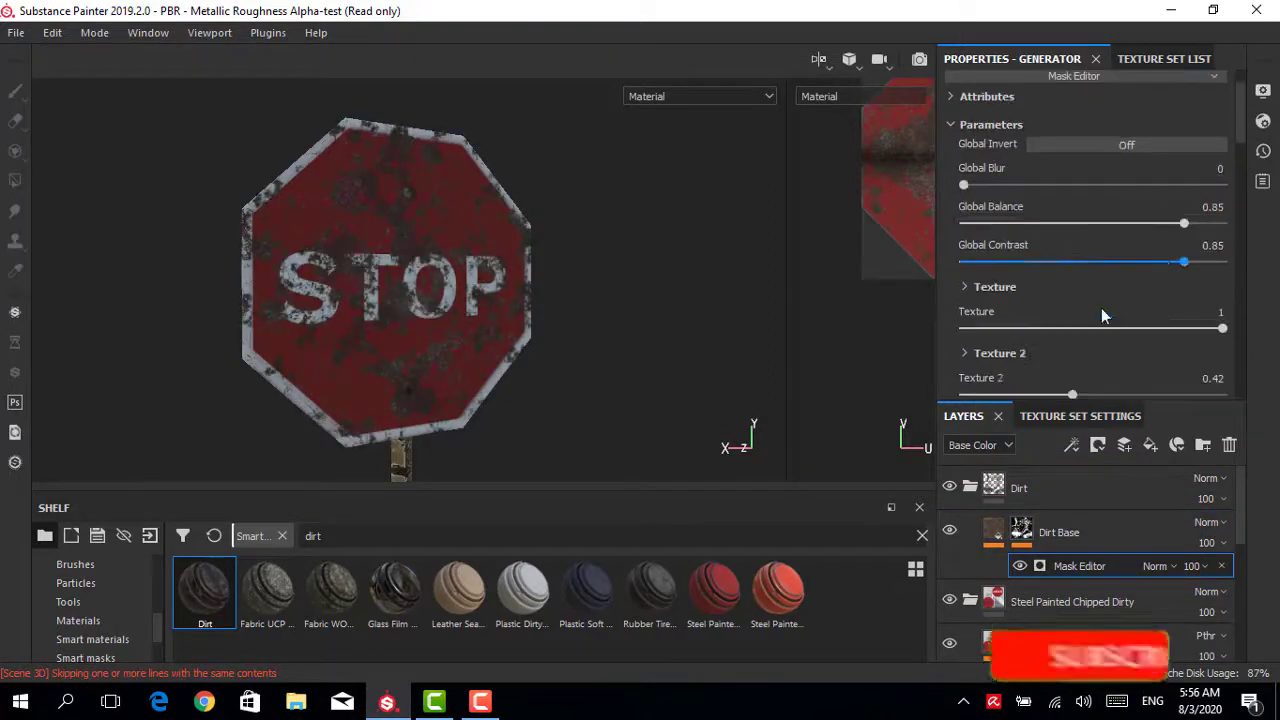
left_click_drag(1183, 223, 1215, 262)
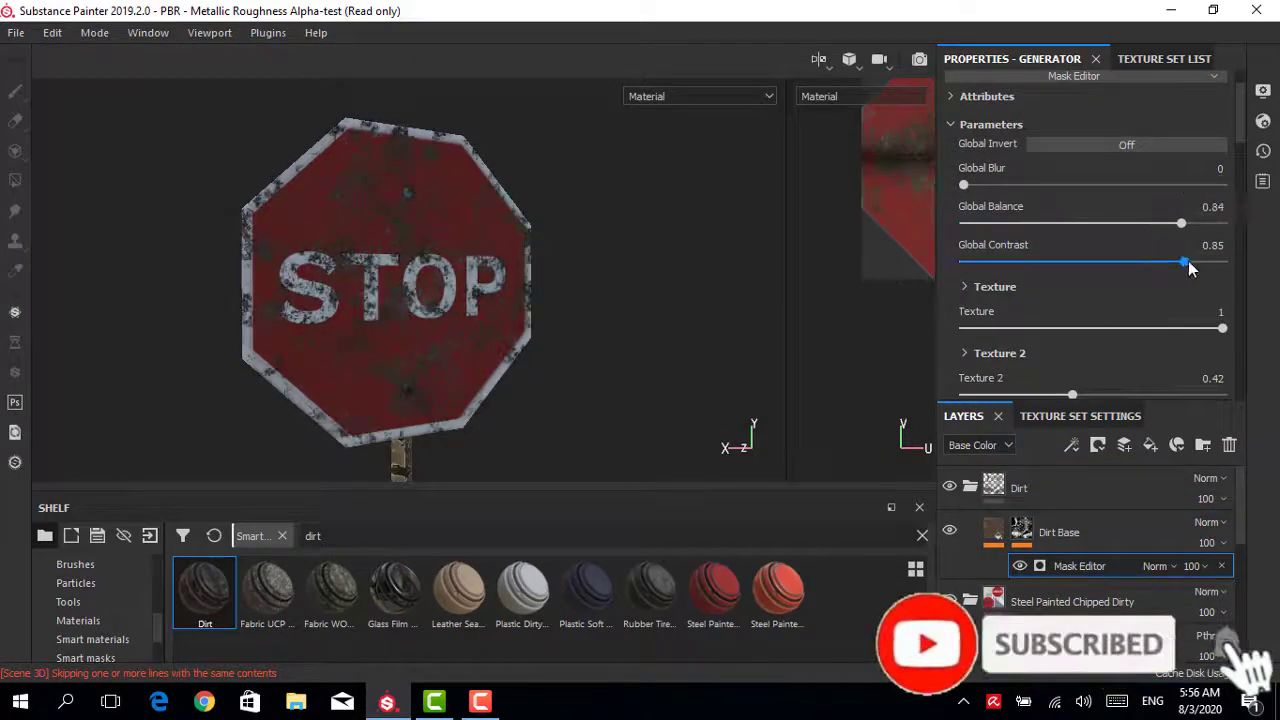
scroll(1170, 300, "down", 3)
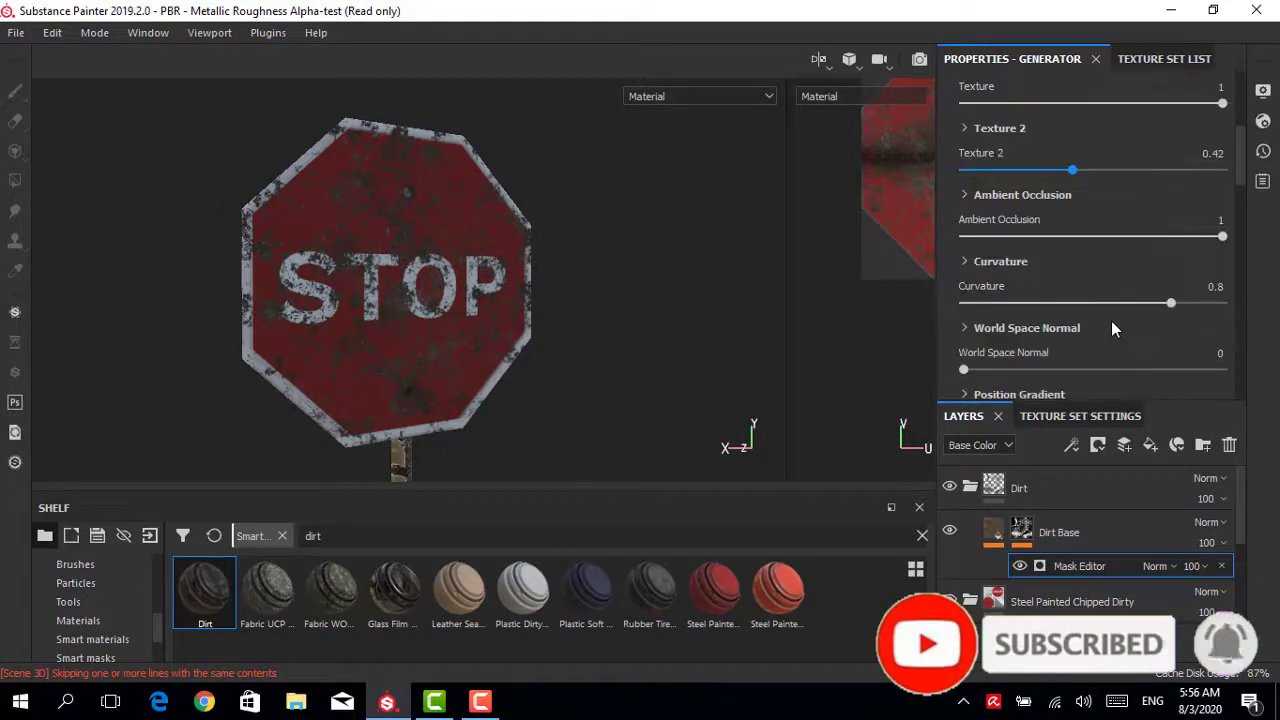
left_click_drag(987, 371, 970, 371)
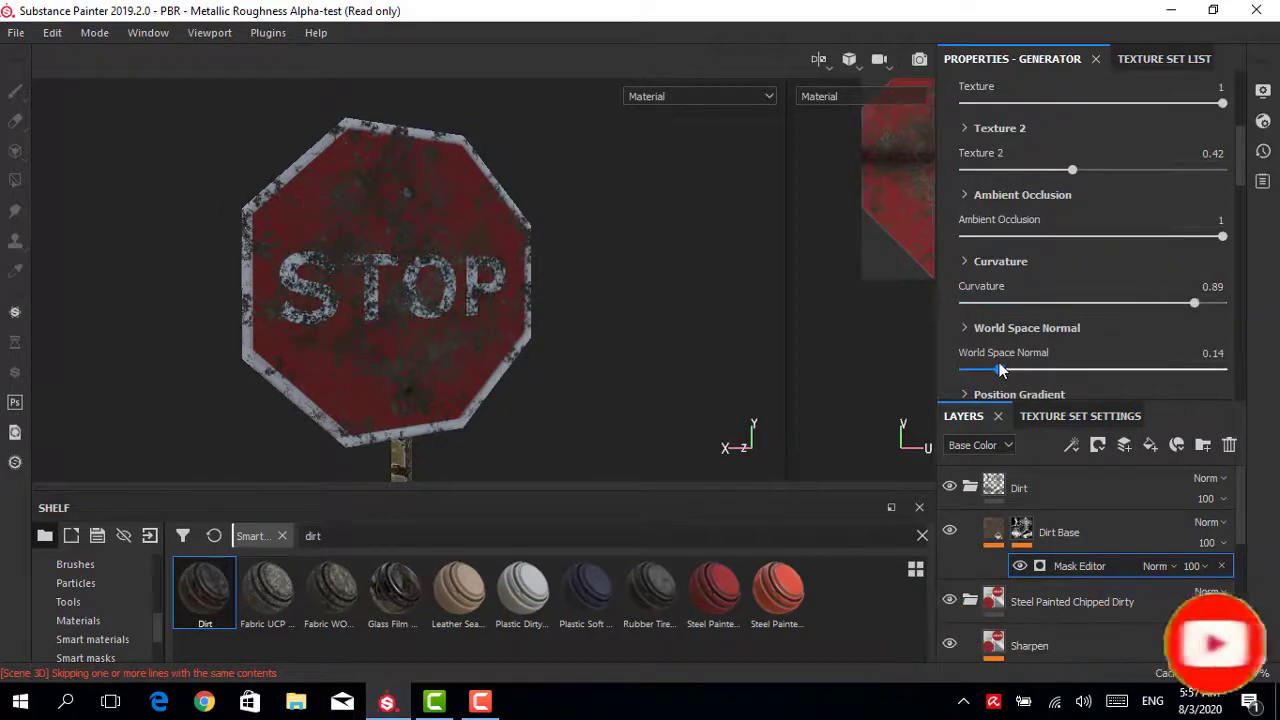